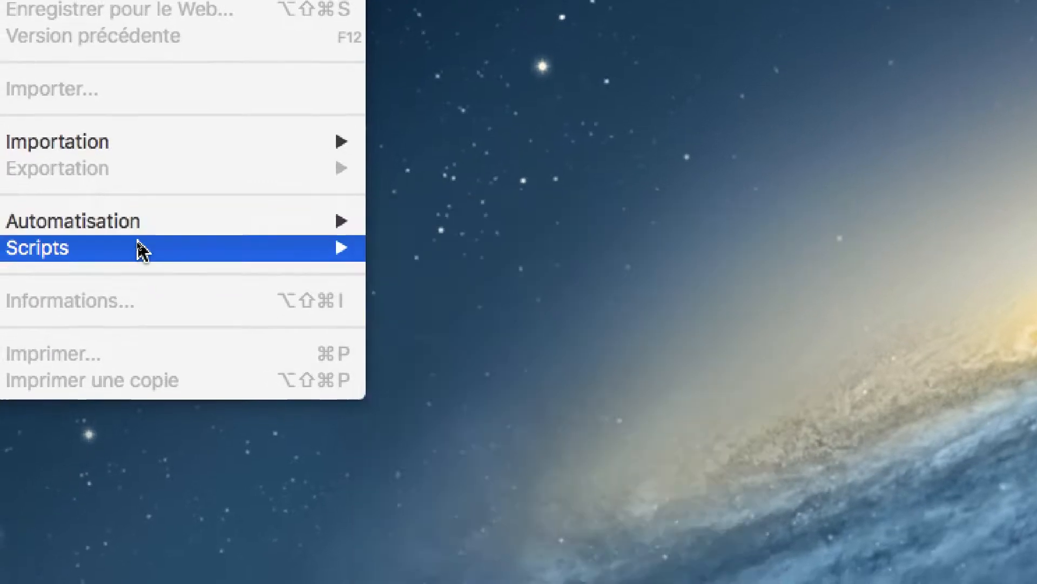
Open the Processeur d'images script and reposition its dialog.
mouse_move(125, 261)
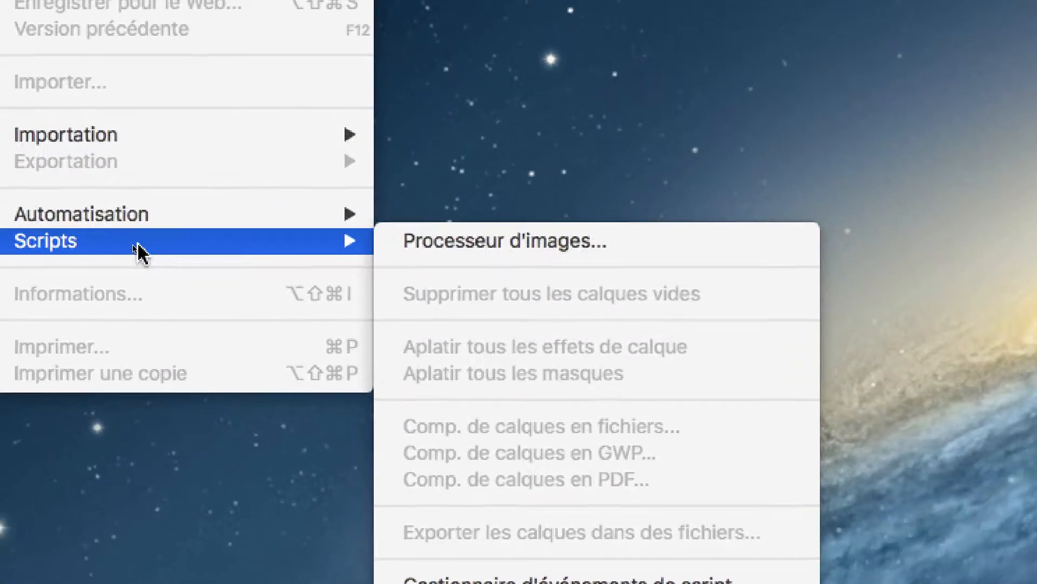
mouse_move(2, 216)
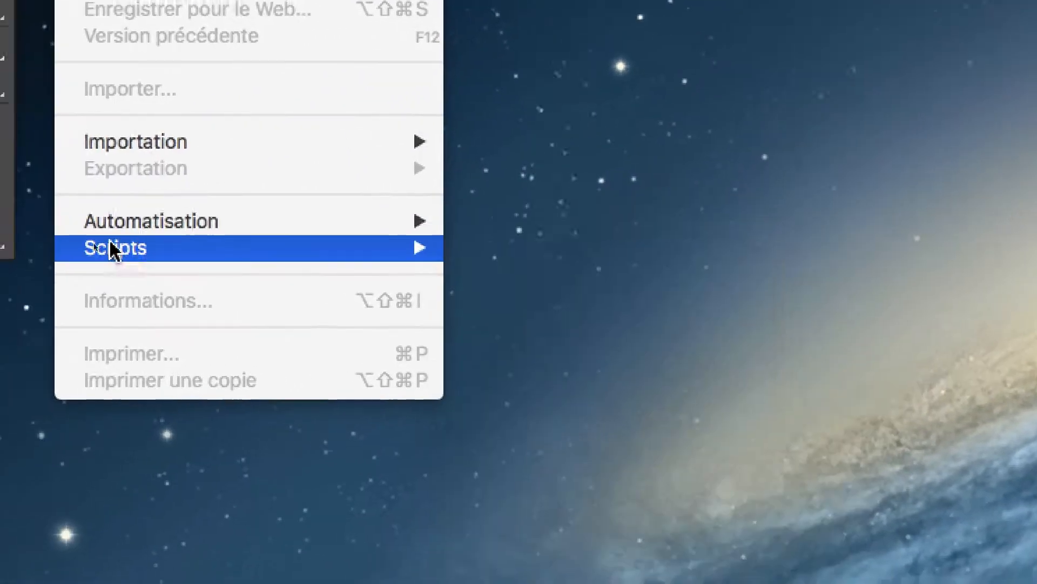
mouse_move(86, 250)
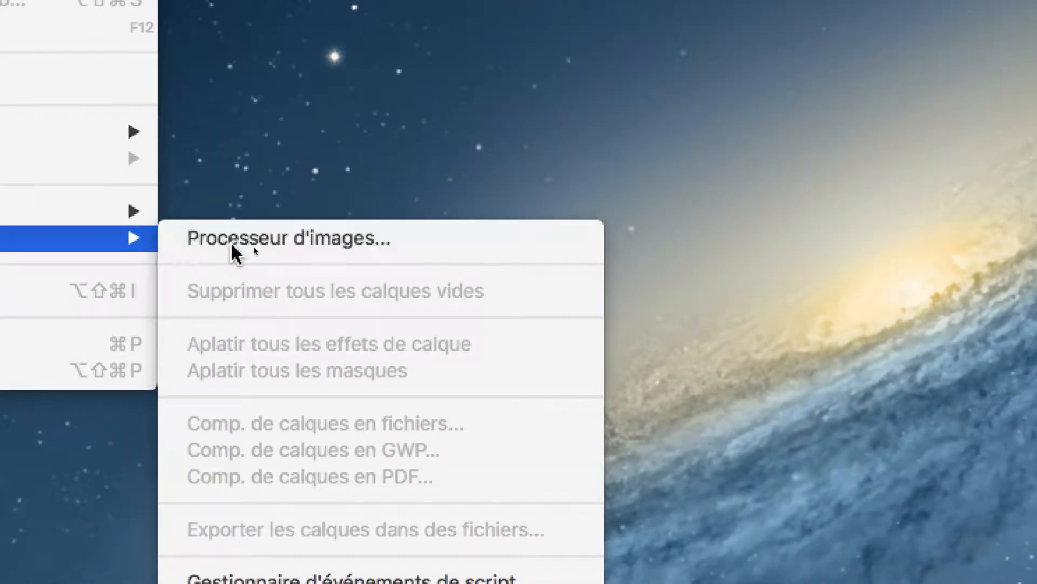
click(232, 246)
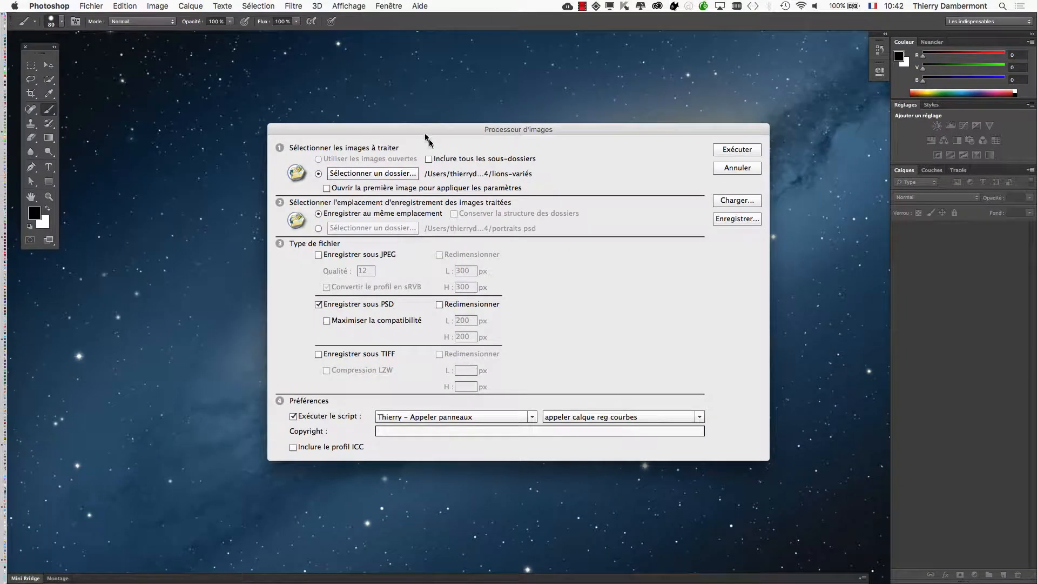
drag(425, 135, 346, 108)
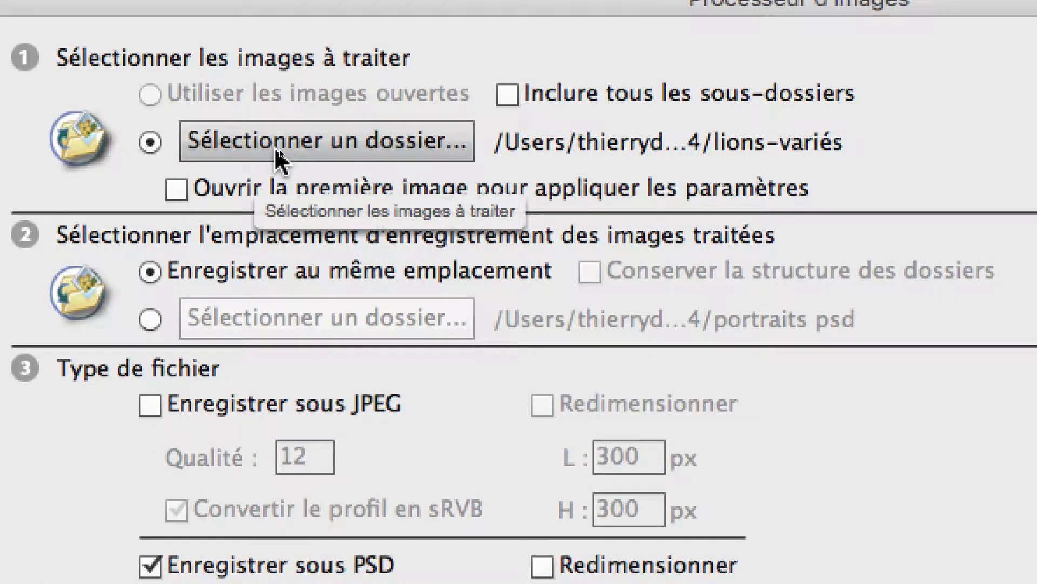
Choose the folder "doc InDesign SESSIONS 2 et 3 et 4 et 5" as the source of the images to process.
click(274, 146)
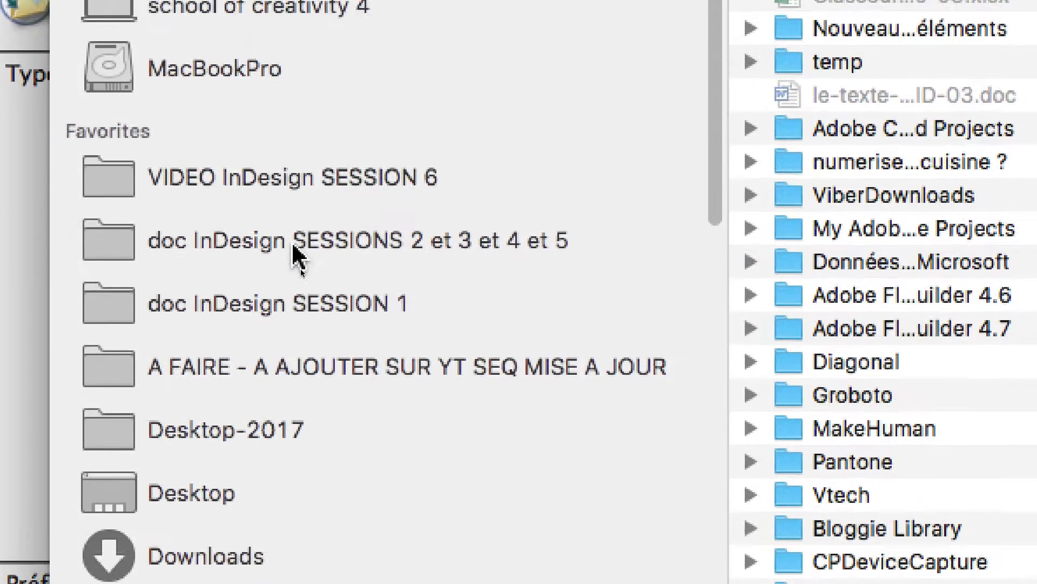
click(293, 245)
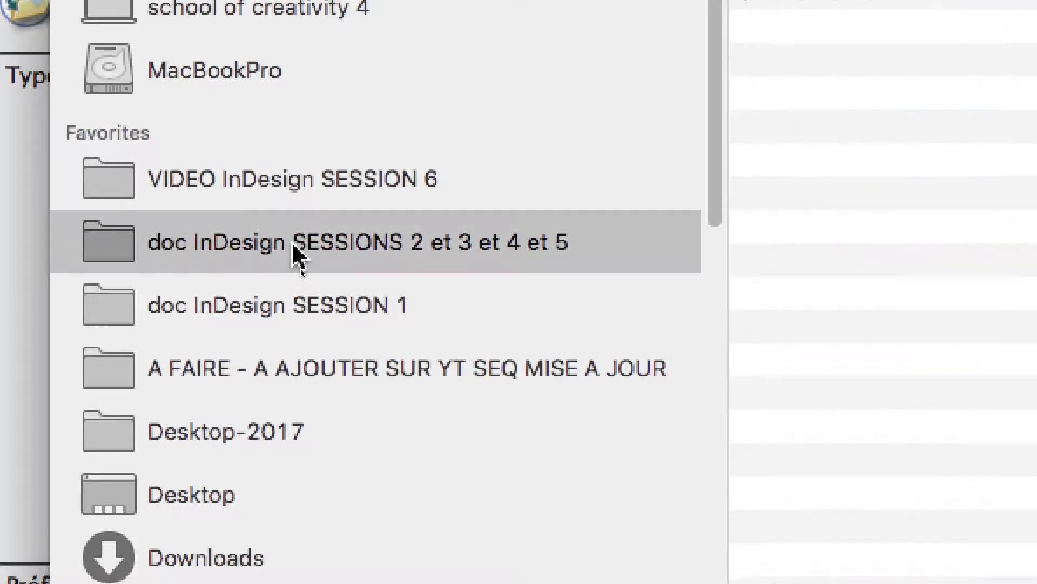
scroll(686, 259, down, 20)
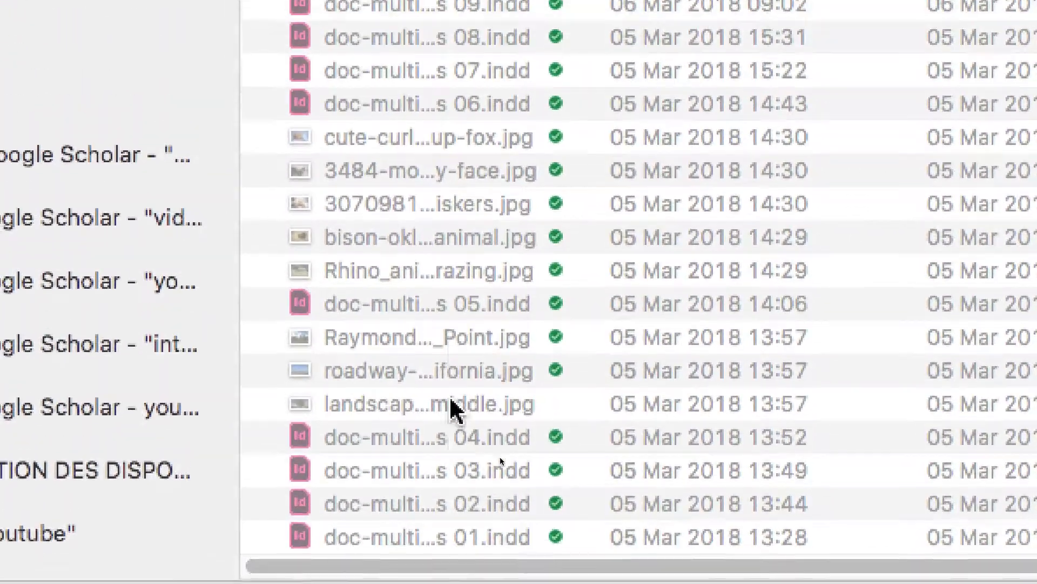
scroll(453, 409, up, 6)
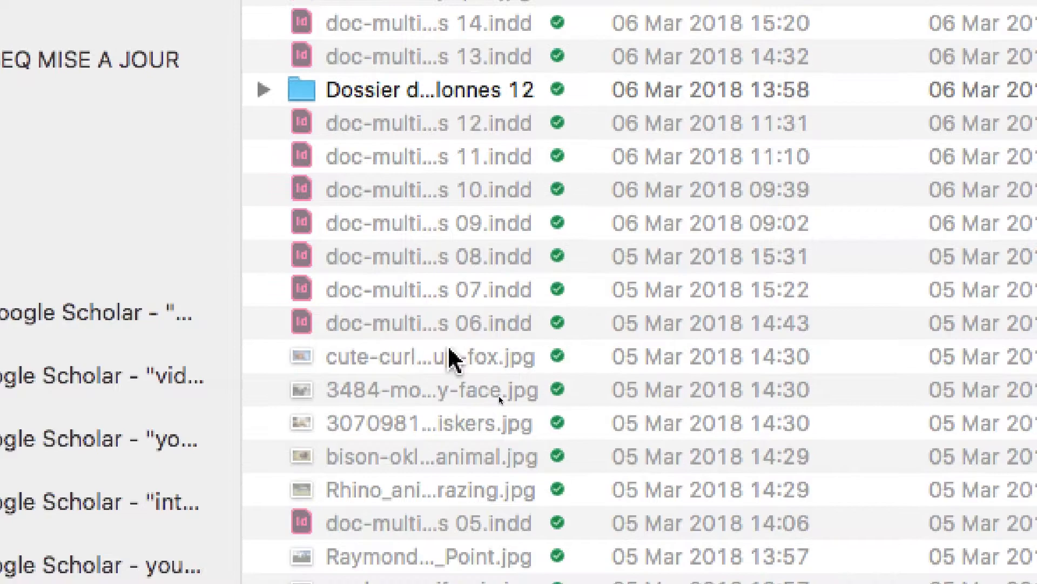
scroll(450, 352, up, 15)
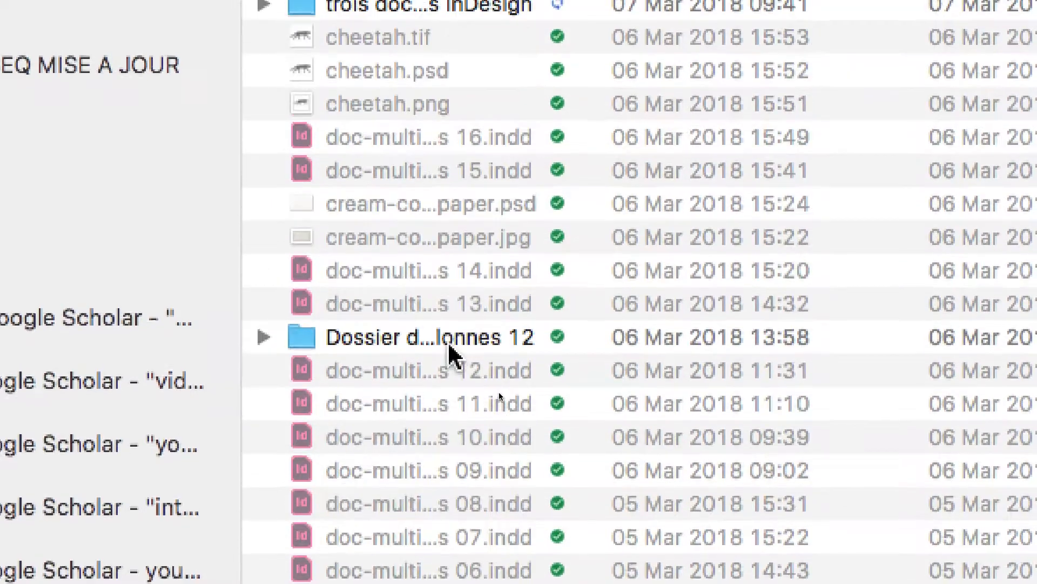
scroll(449, 336, up, 5)
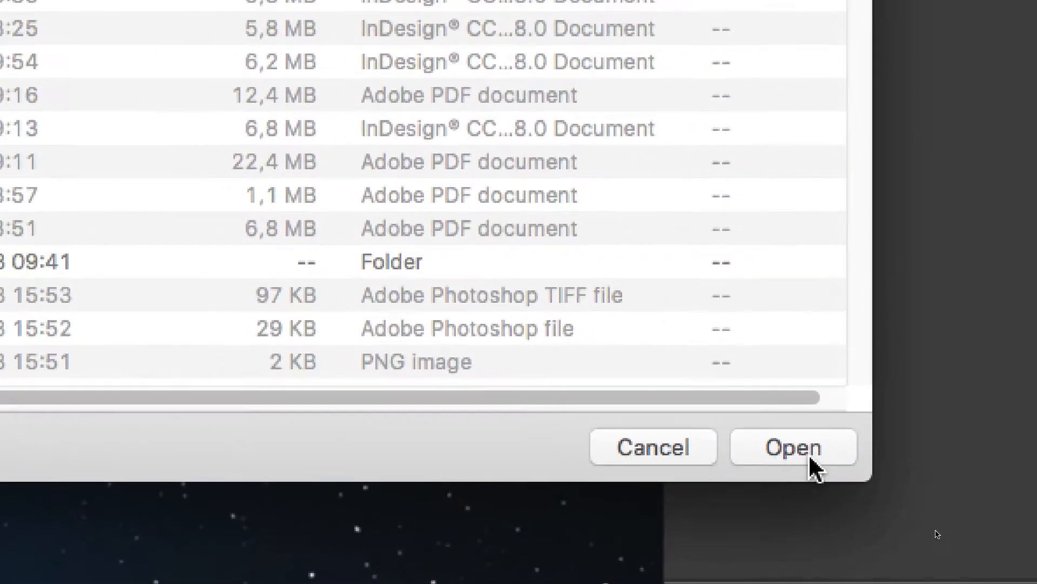
click(793, 447)
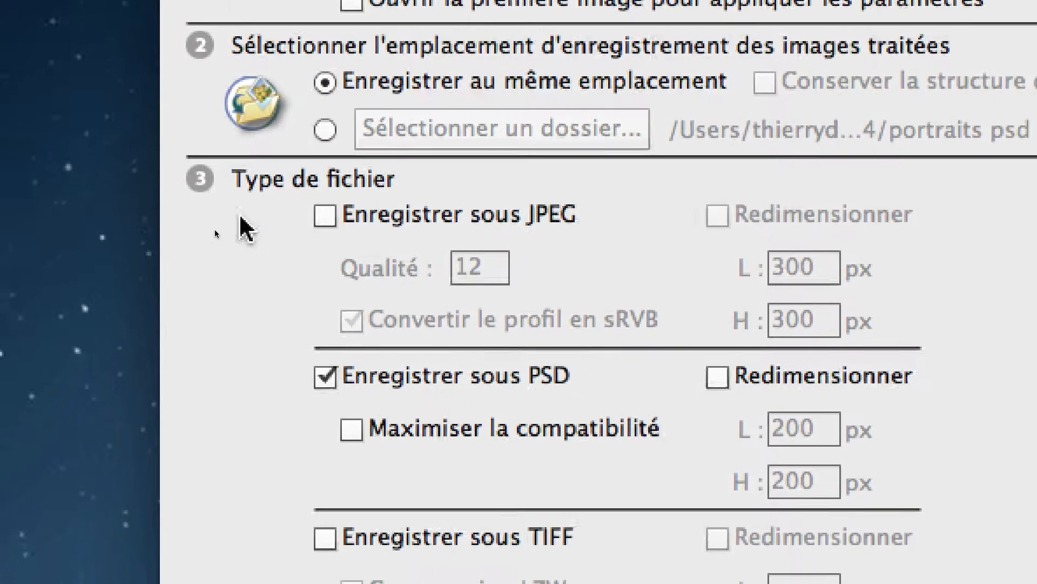
Try the JPEG output and PSD resizing options in the file type settings.
click(262, 208)
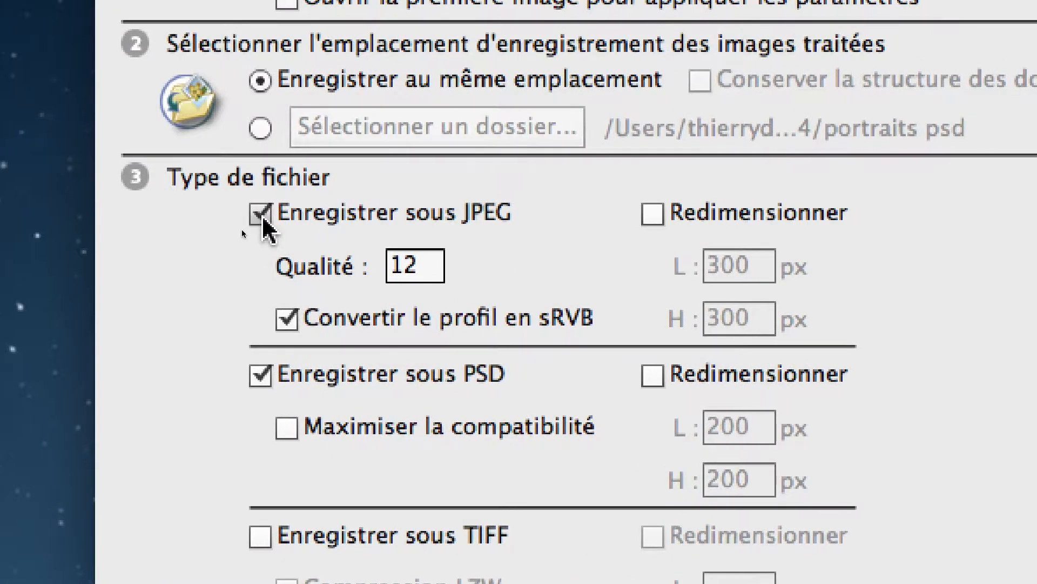
click(168, 204)
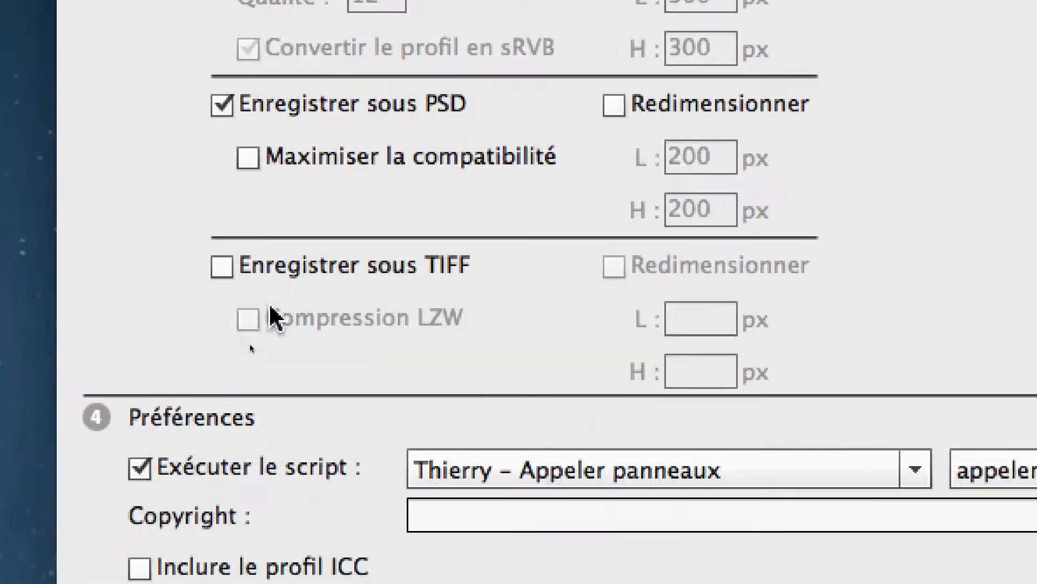
click(187, 419)
click(274, 300)
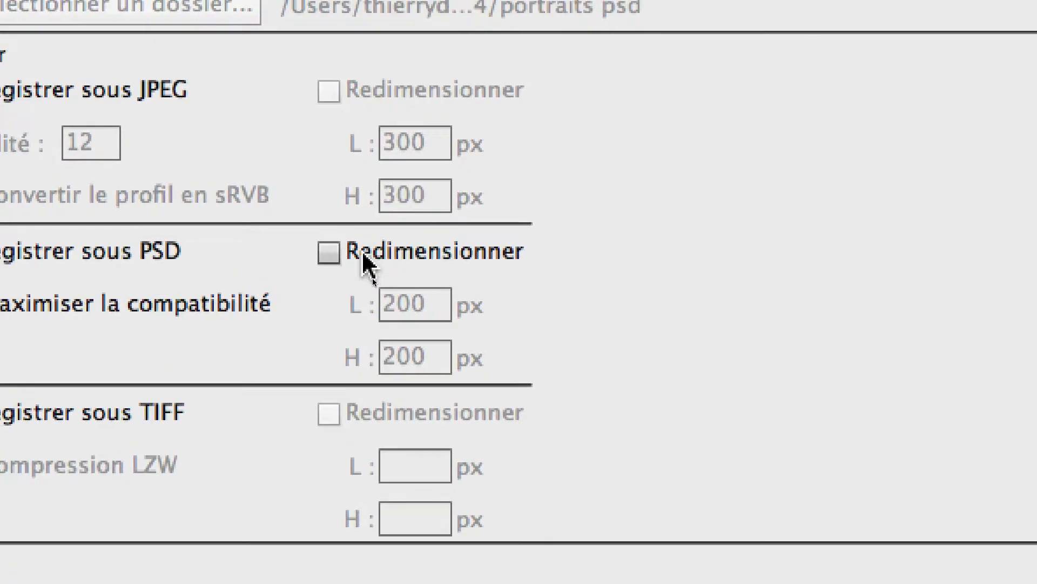
click(342, 260)
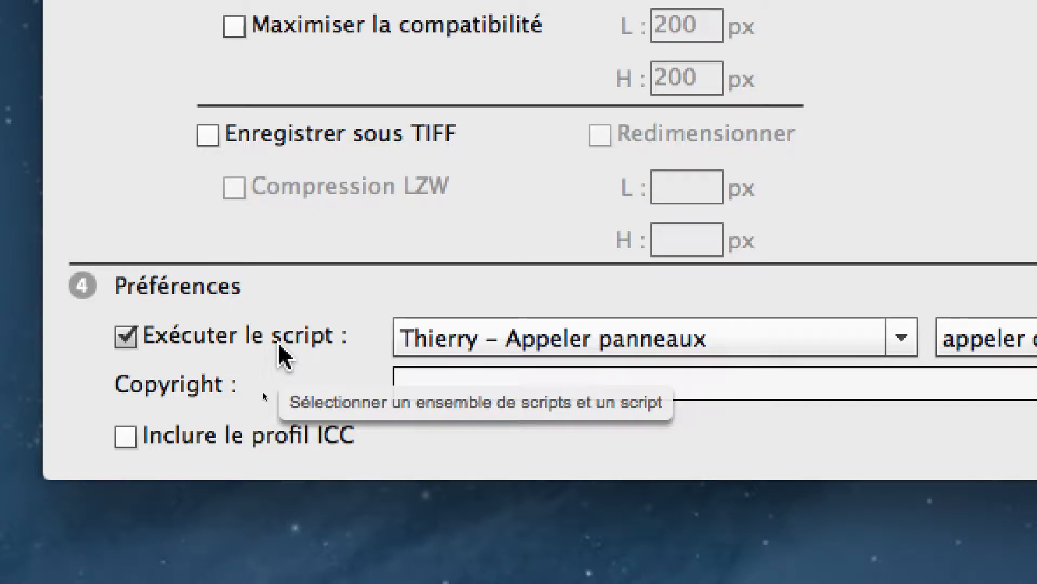
Try running a recorded script on the images, using the "Scripts par défaut" set.
click(278, 345)
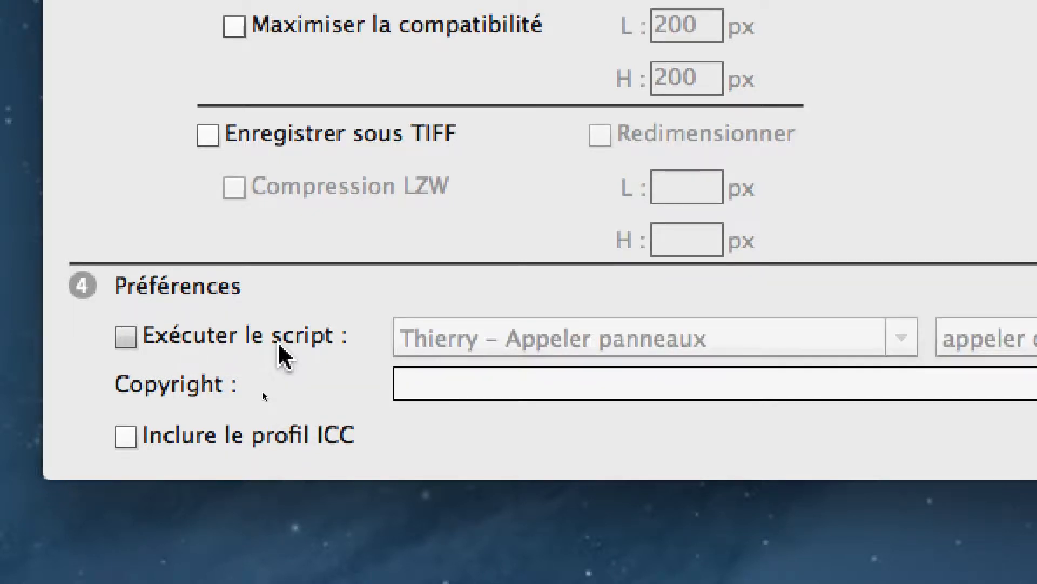
click(214, 339)
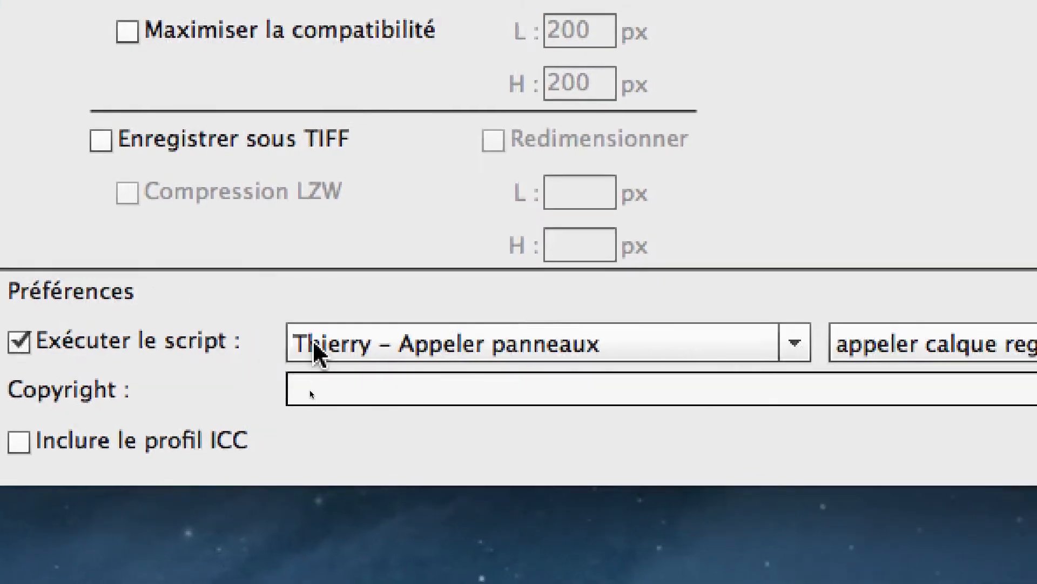
click(484, 336)
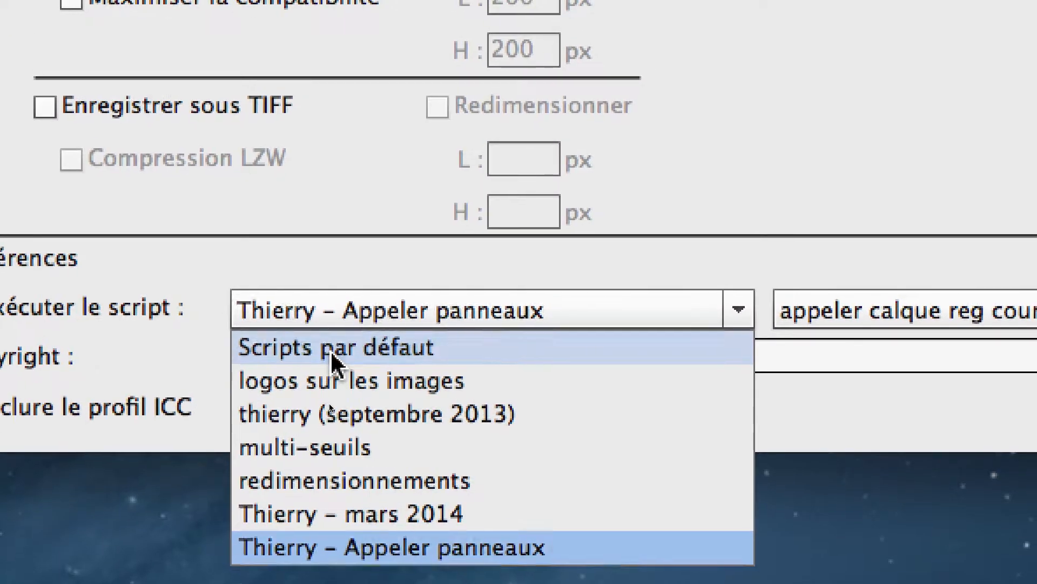
click(335, 311)
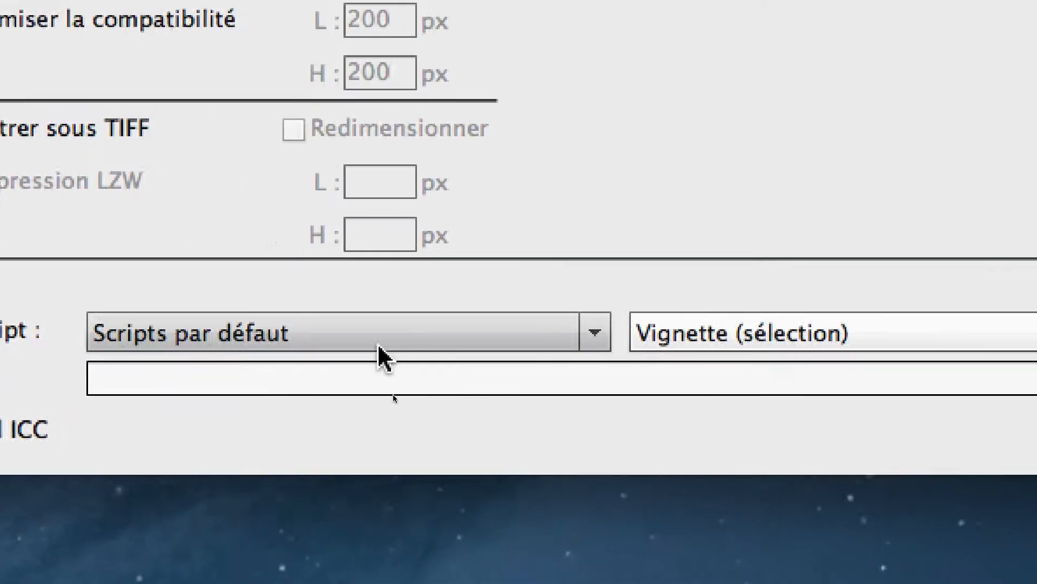
click(741, 340)
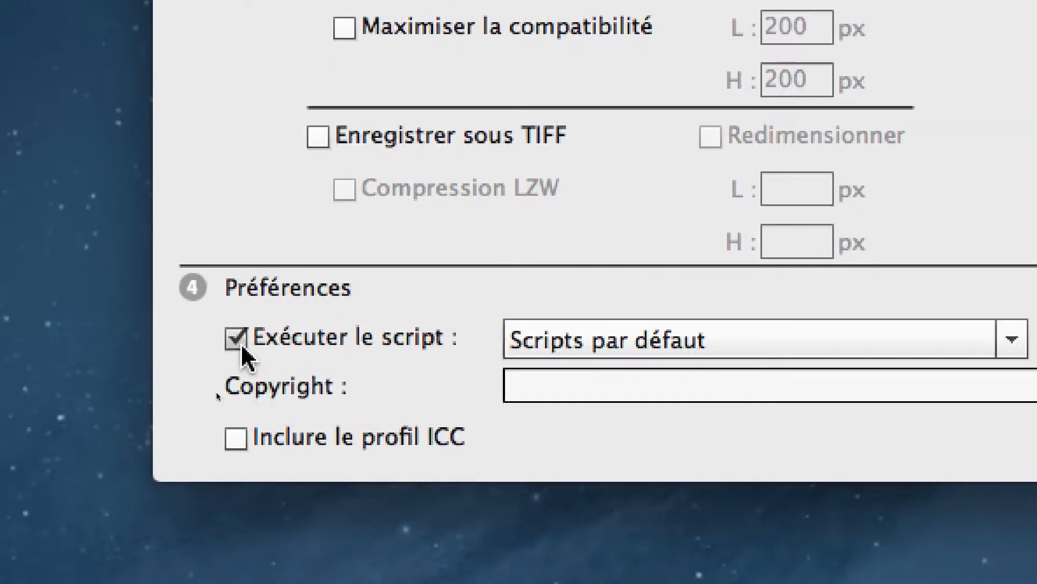
Turn off script execution in the preferences and run the batch conversion to PSD.
click(154, 329)
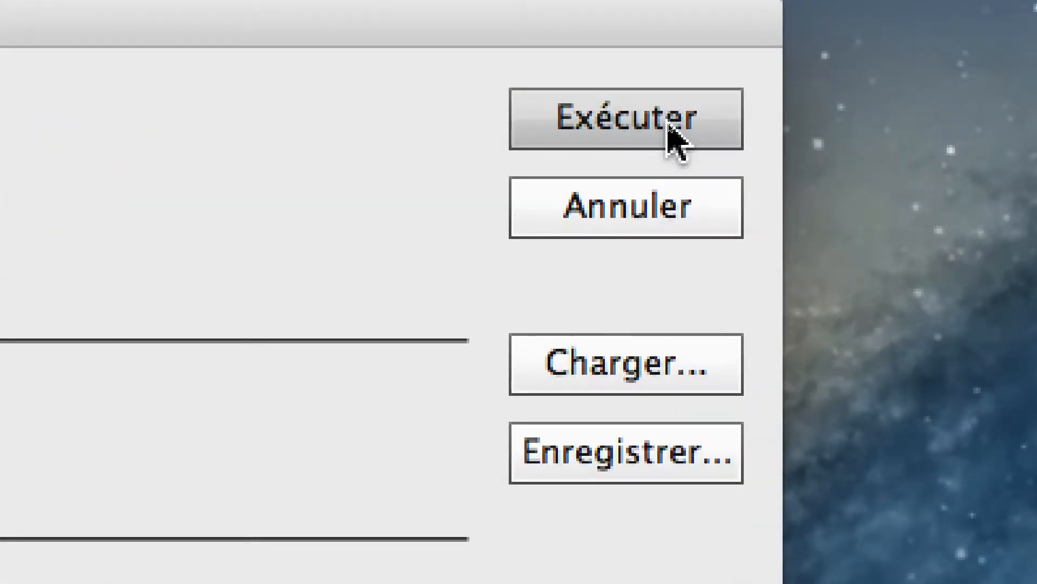
click(670, 129)
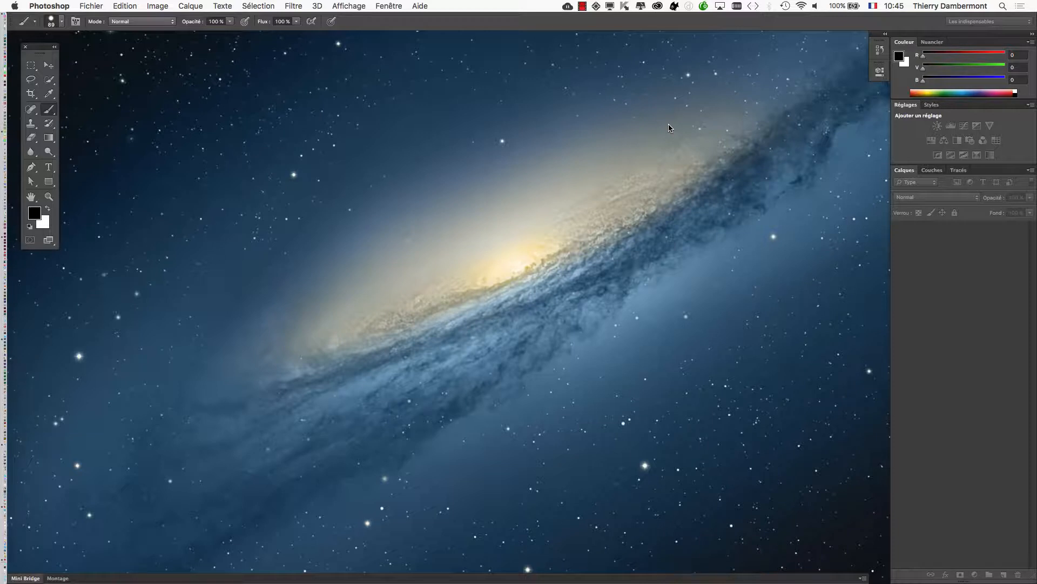
Switch to Finder, show the folder "doc InDesign SESSIONS 2 et 3 et 4 et 5" and enlarge its window.
key(super+Tab)
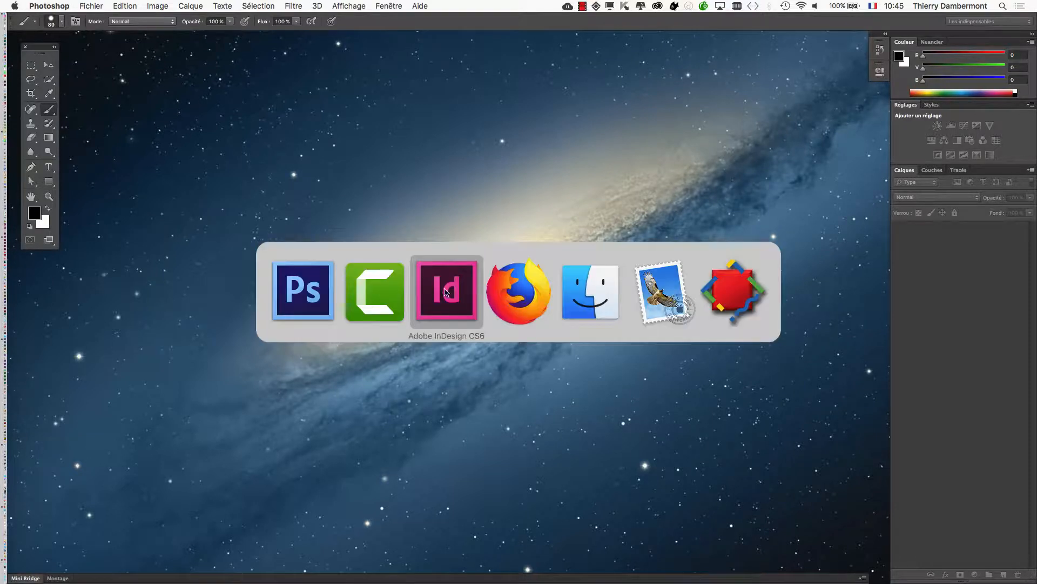
click(607, 312)
drag(308, 280, 352, 55)
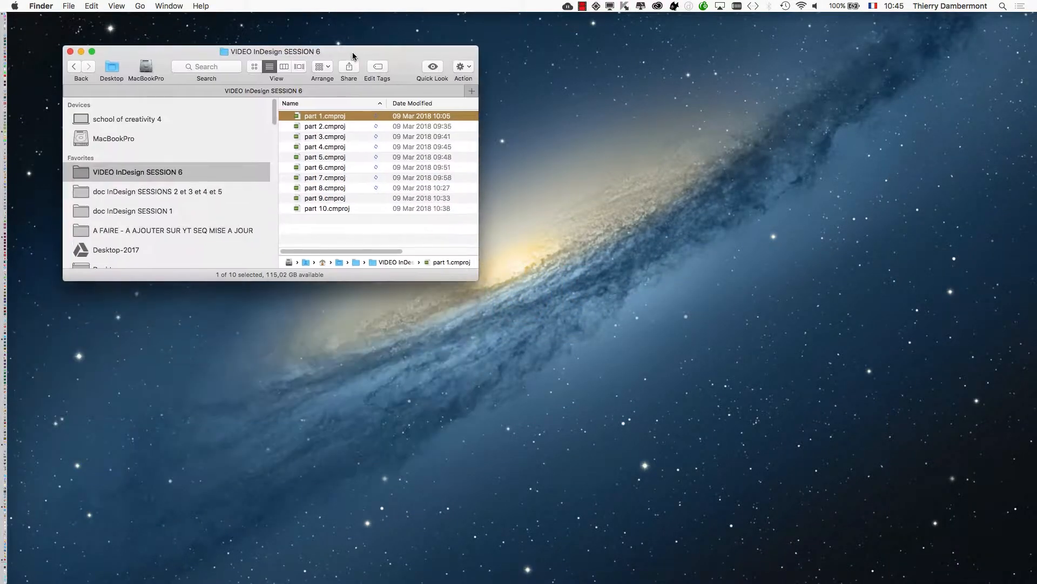
click(184, 198)
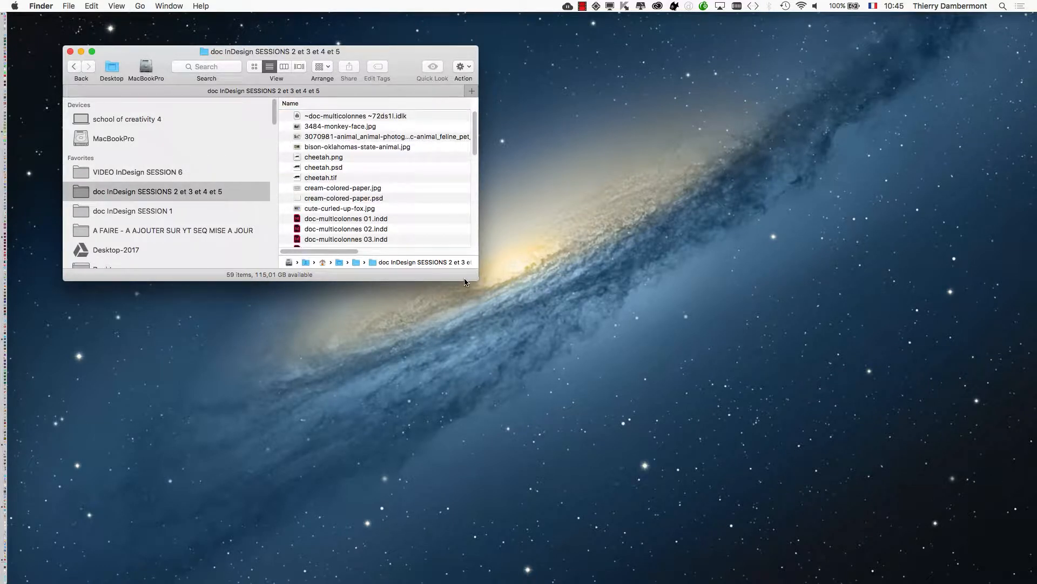
drag(476, 280, 826, 495)
Open the PSD subfolder containing the converted images.
scroll(537, 368, down, 5)
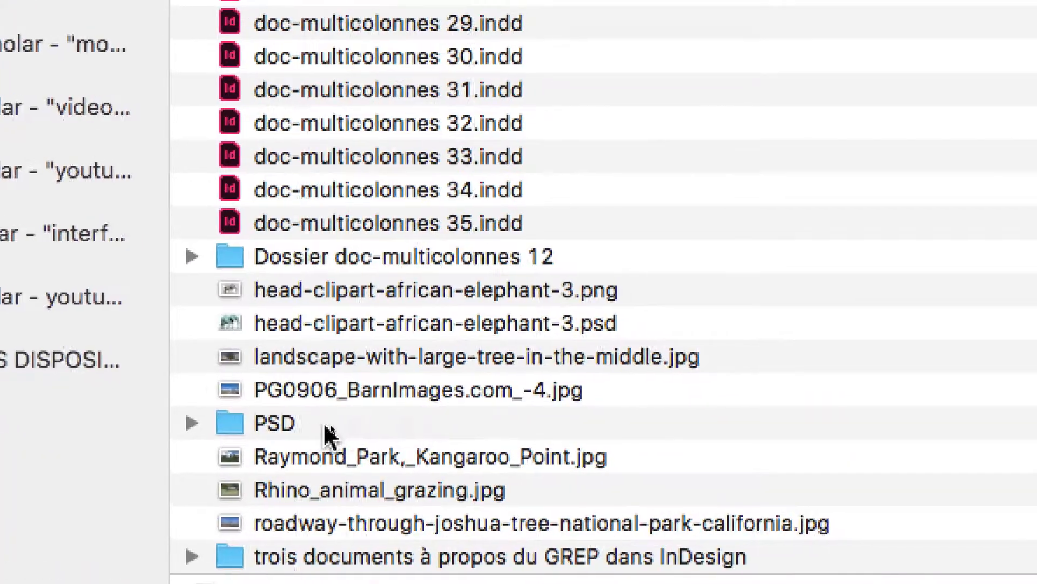
click(317, 427)
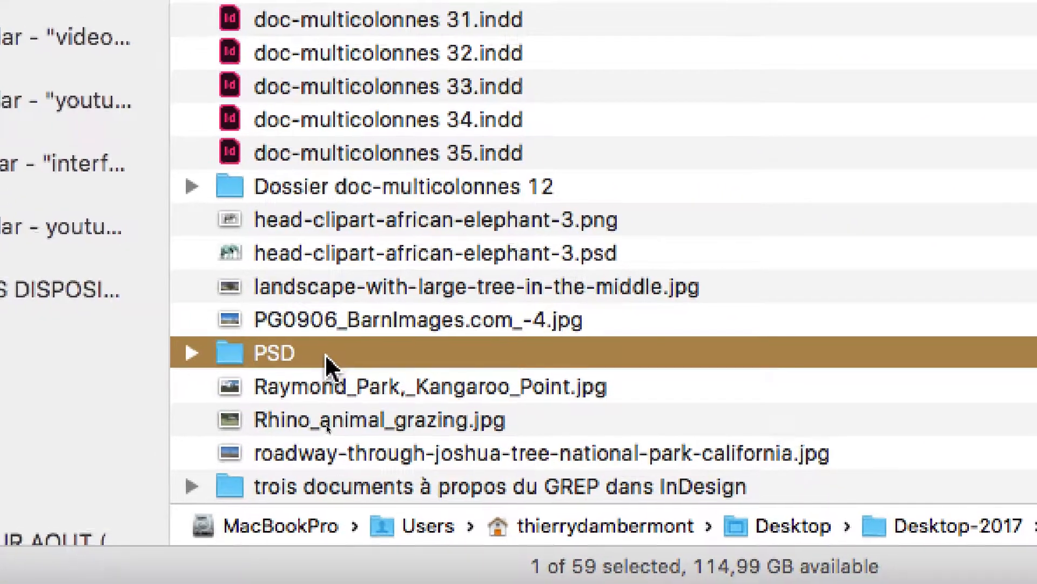
double_click(325, 353)
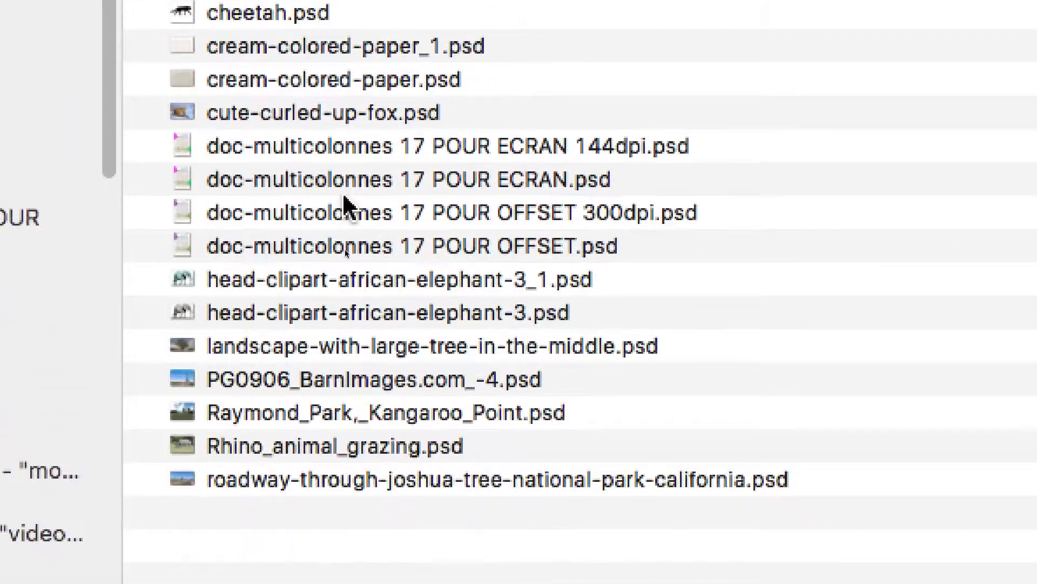
Move the four "doc-multicolonnes 17" PSD files to the Trash.
scroll(343, 227, down, 3)
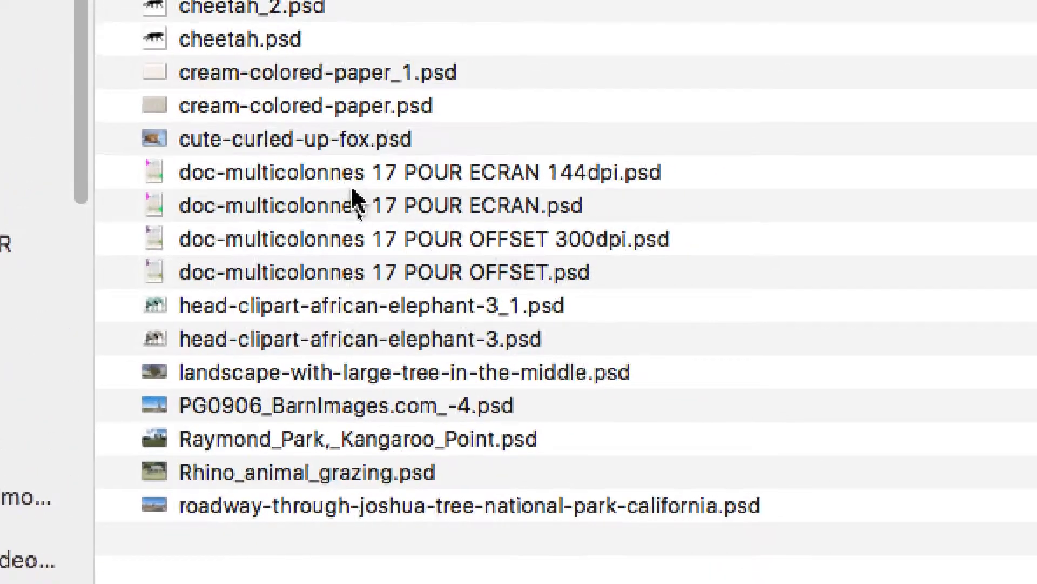
click(379, 154)
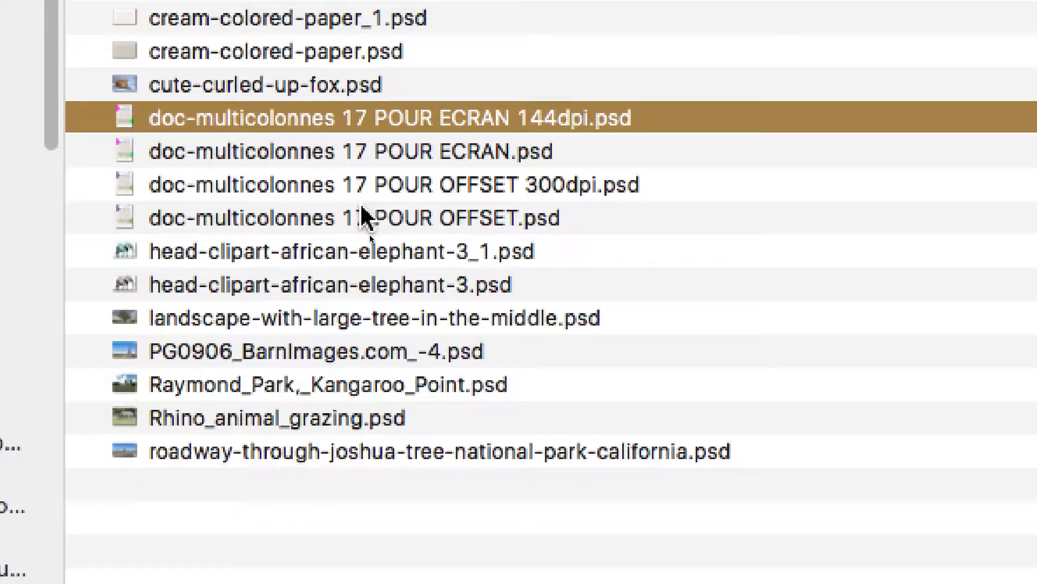
shift+click(362, 216)
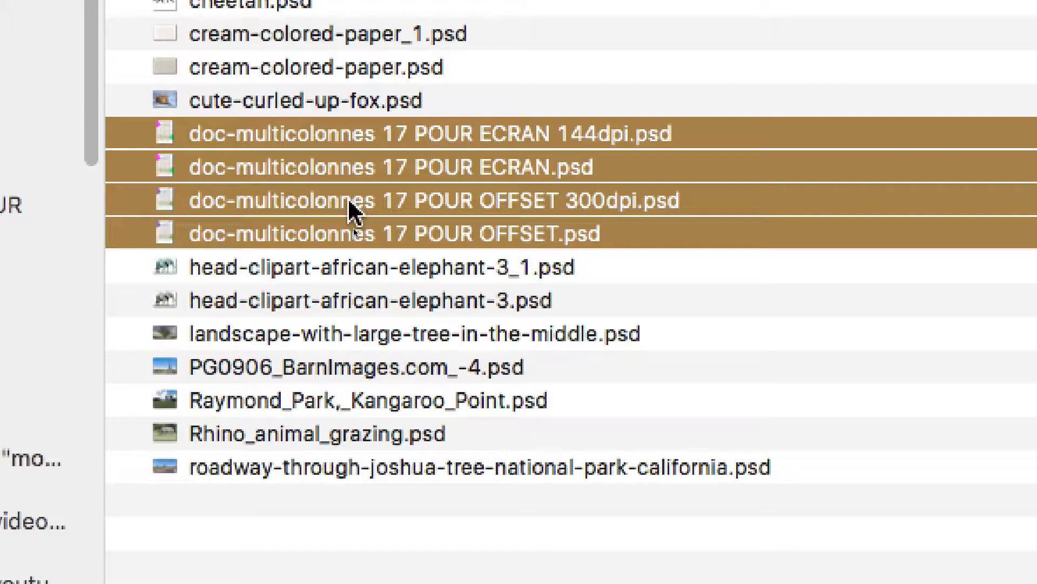
right_click(352, 208)
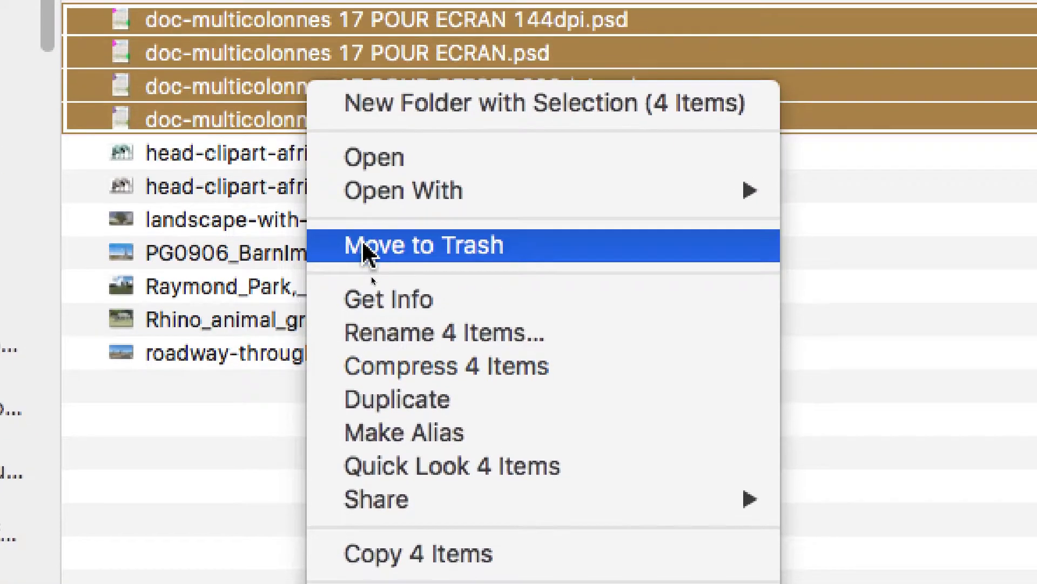
click(362, 244)
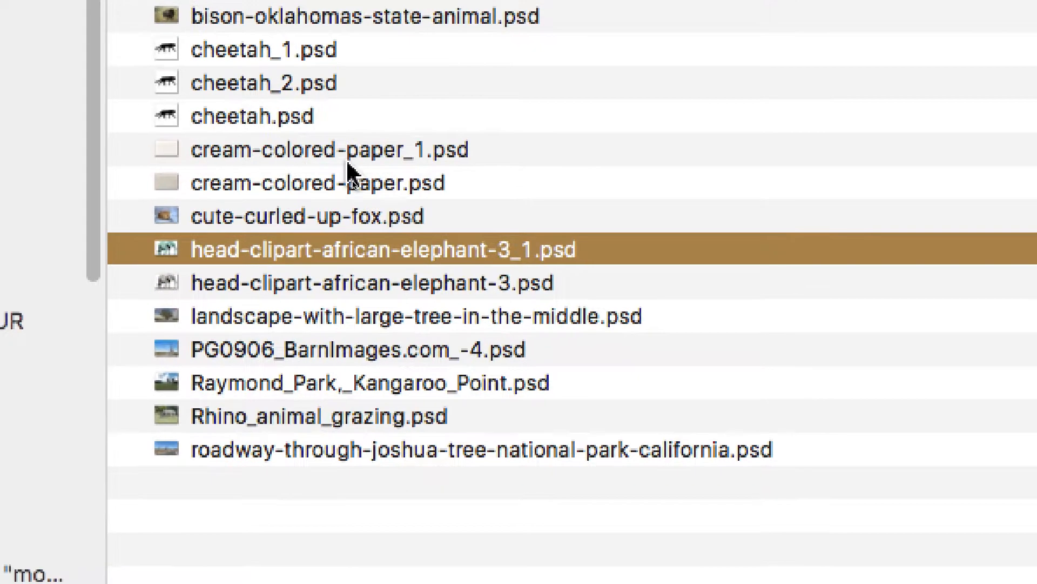
Move cream-colored-paper_1.psd and cream-colored-paper.psd to the Trash.
click(334, 221)
shift+click(334, 239)
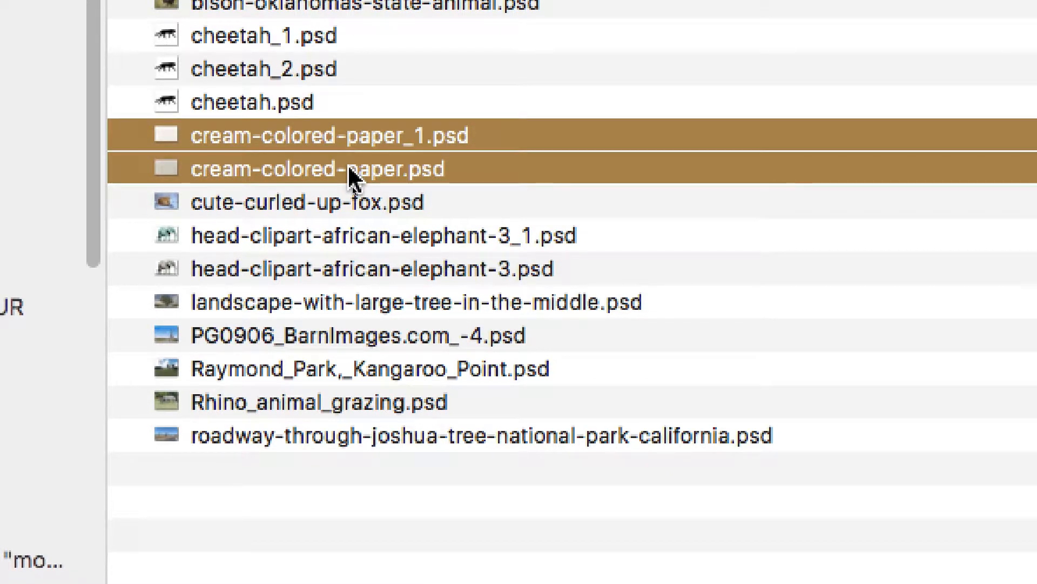
right_click(349, 174)
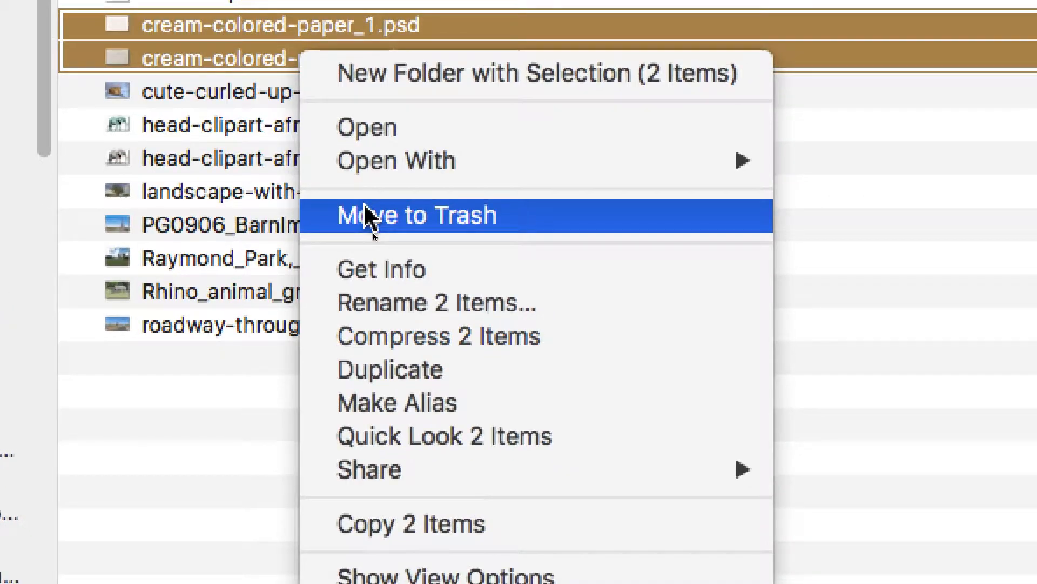
click(365, 211)
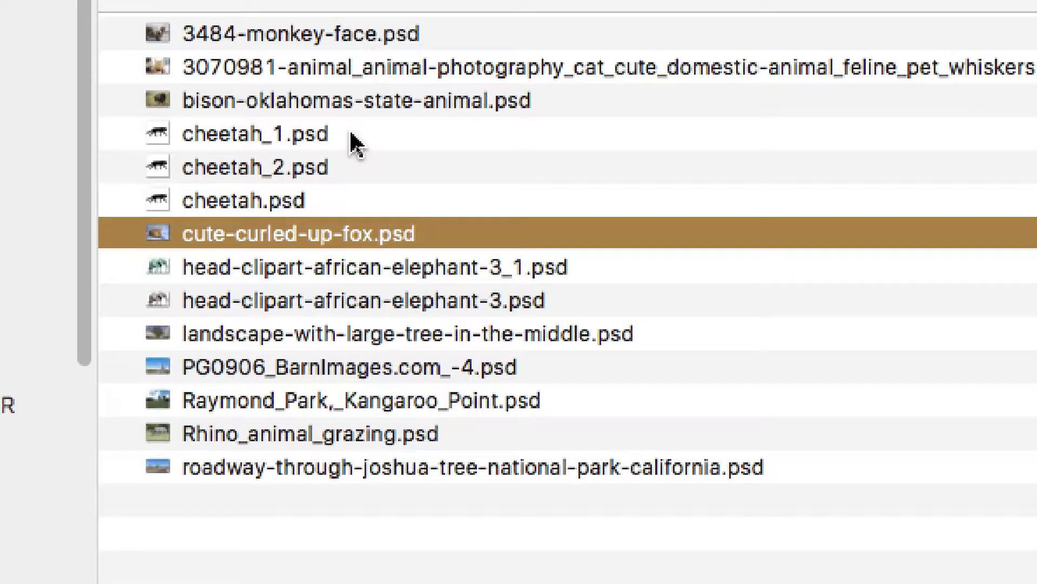
Move cheetah_1.psd, cheetah_2.psd and cheetah.psd to the Trash.
click(351, 134)
shift+click(343, 199)
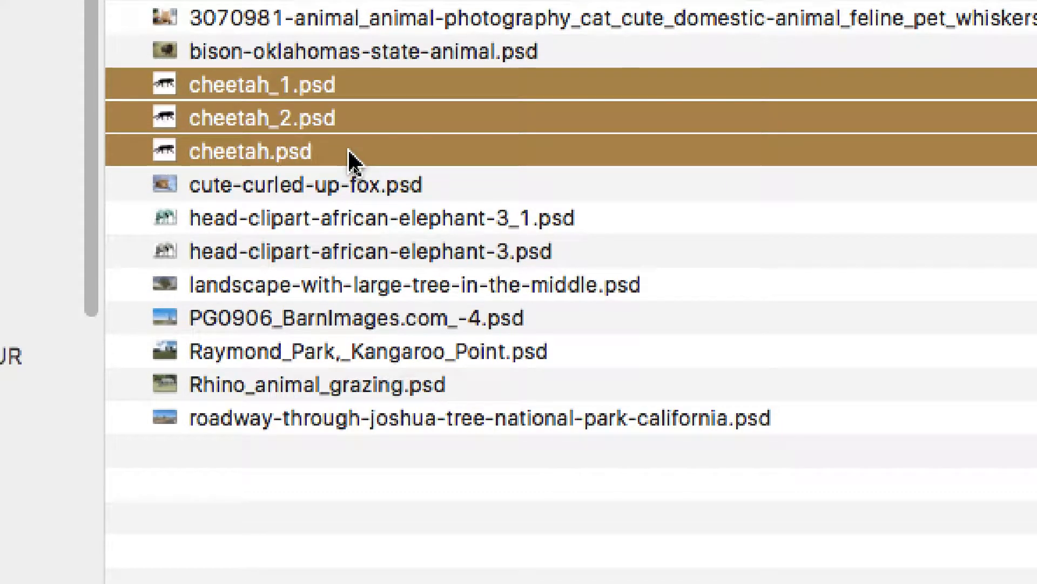
right_click(350, 157)
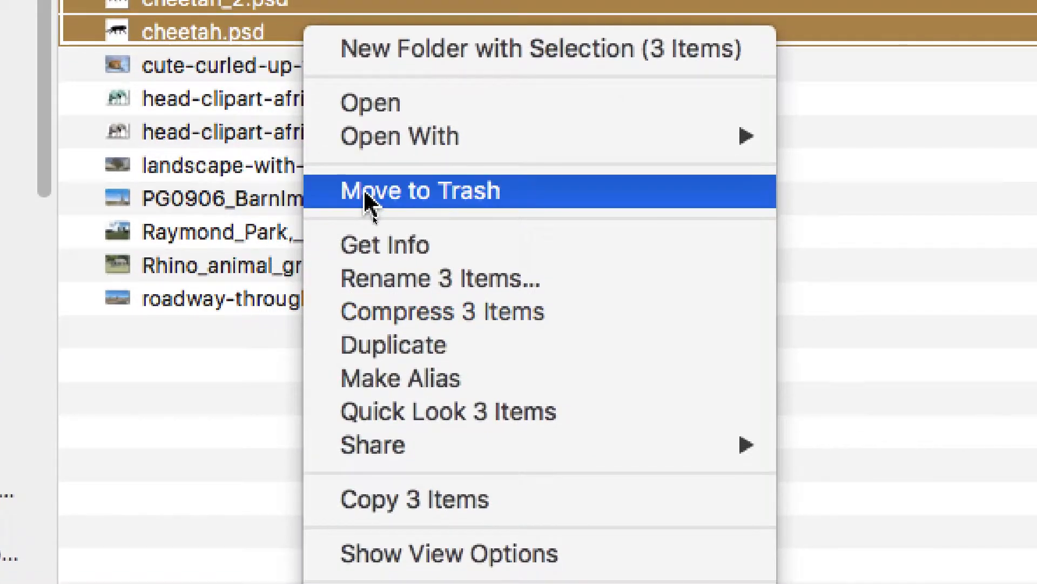
click(367, 190)
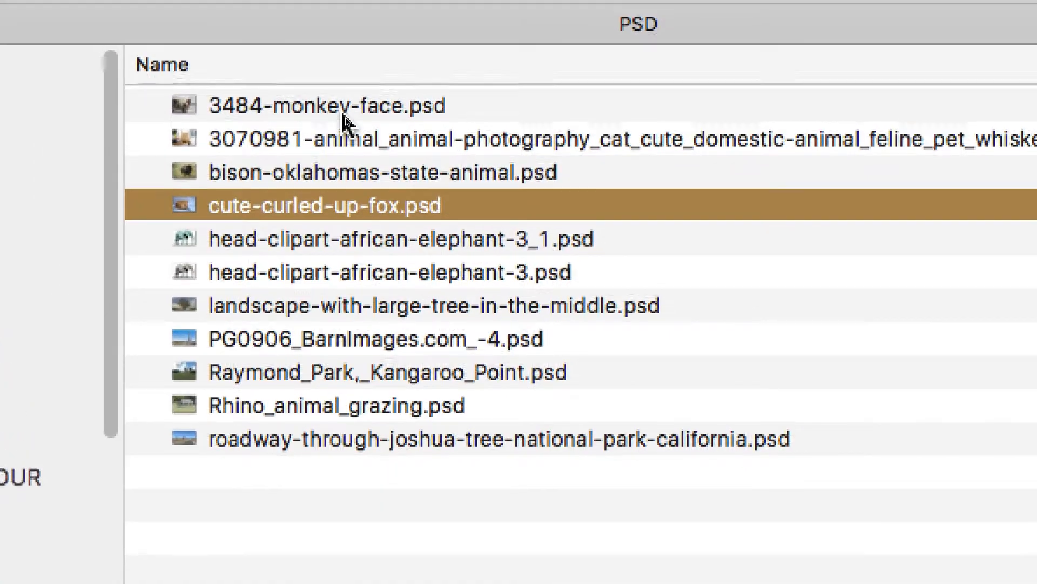
Go through the remaining files in the PSD folder one by one to check which ones are needed.
click(343, 114)
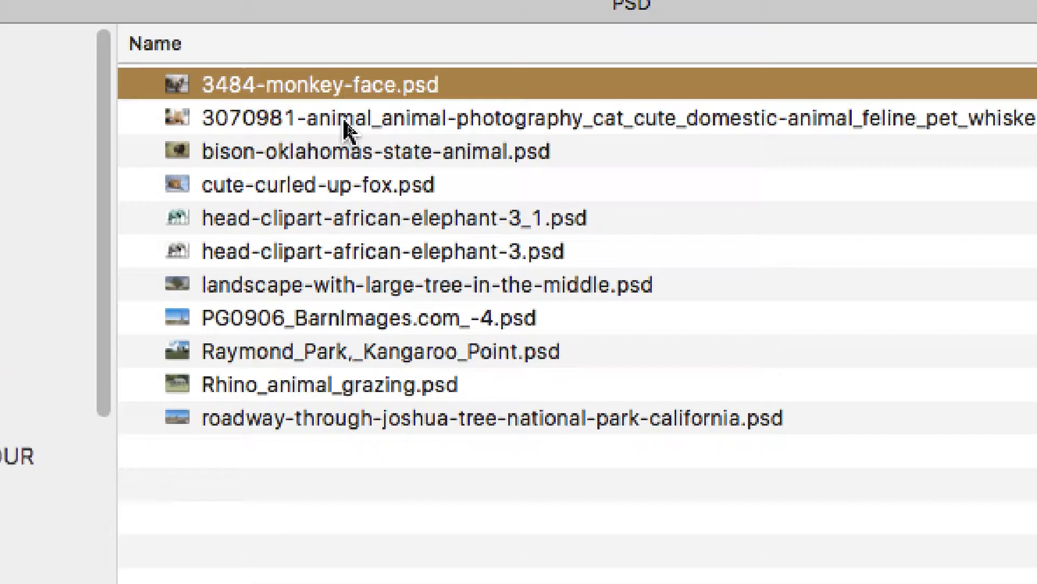
click(344, 117)
click(348, 154)
click(602, 181)
click(607, 221)
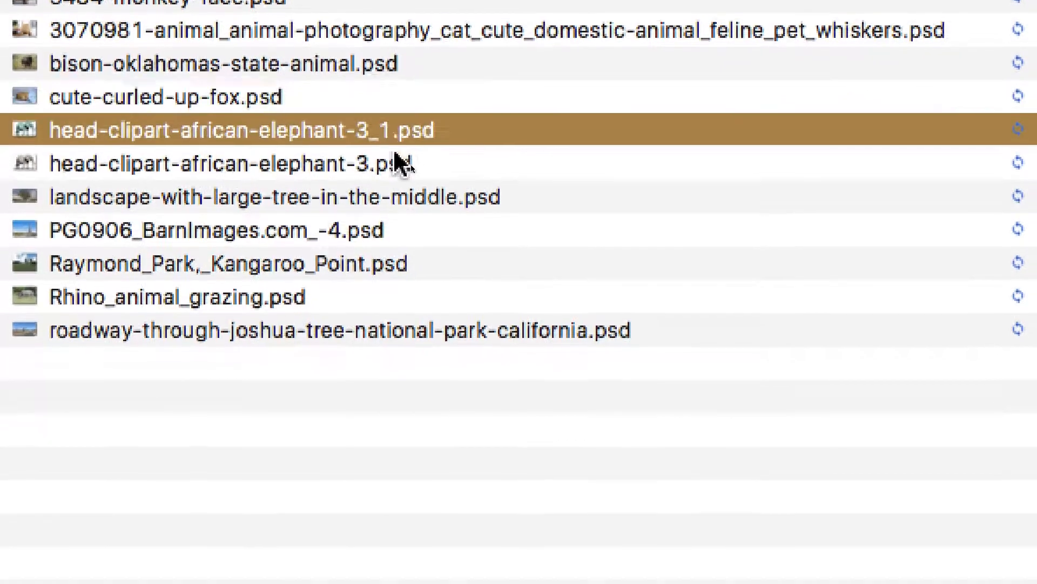
click(396, 166)
click(394, 201)
click(384, 227)
click(367, 263)
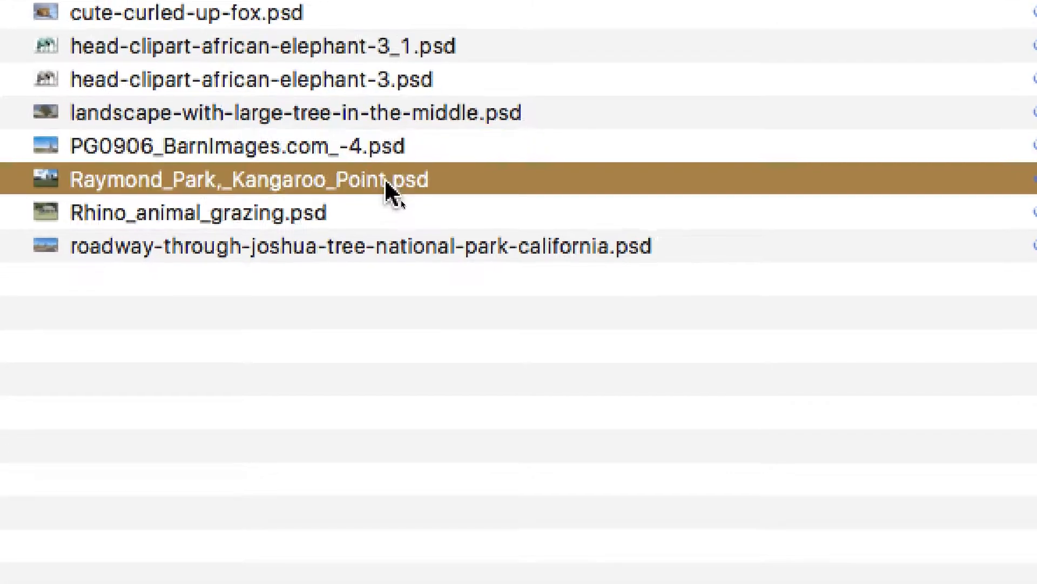
click(384, 214)
click(384, 247)
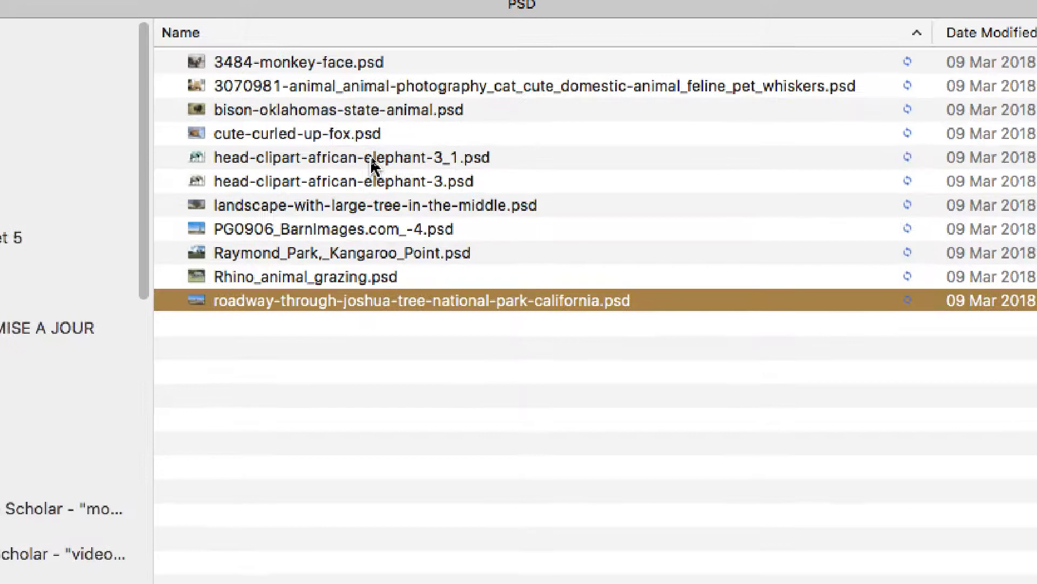
Move head-clipart-african-elephant-3_1.psd and head-clipart-african-elephant-3.psd to the Trash.
click(365, 159)
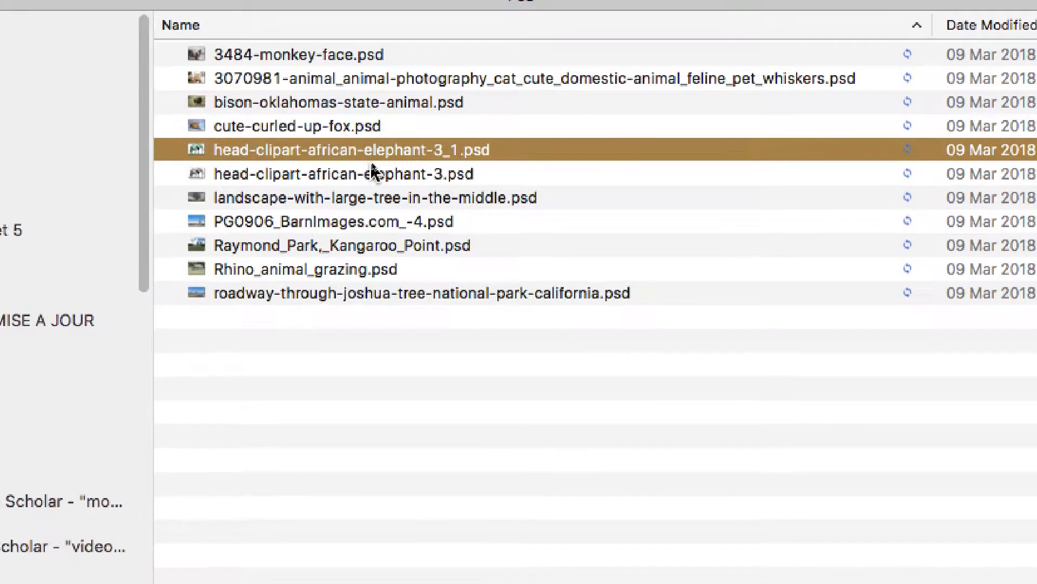
shift+click(372, 172)
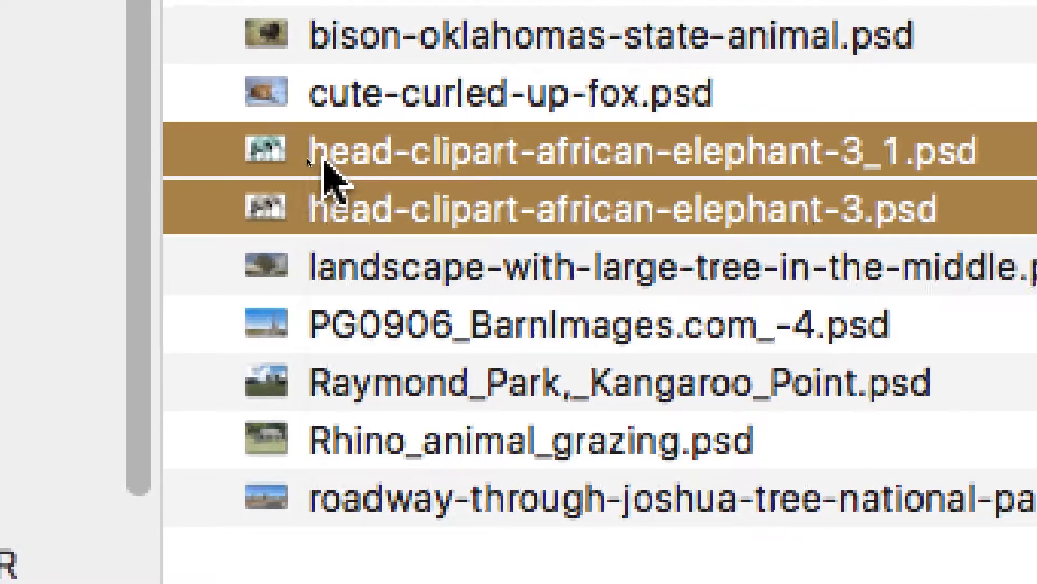
right_click(325, 162)
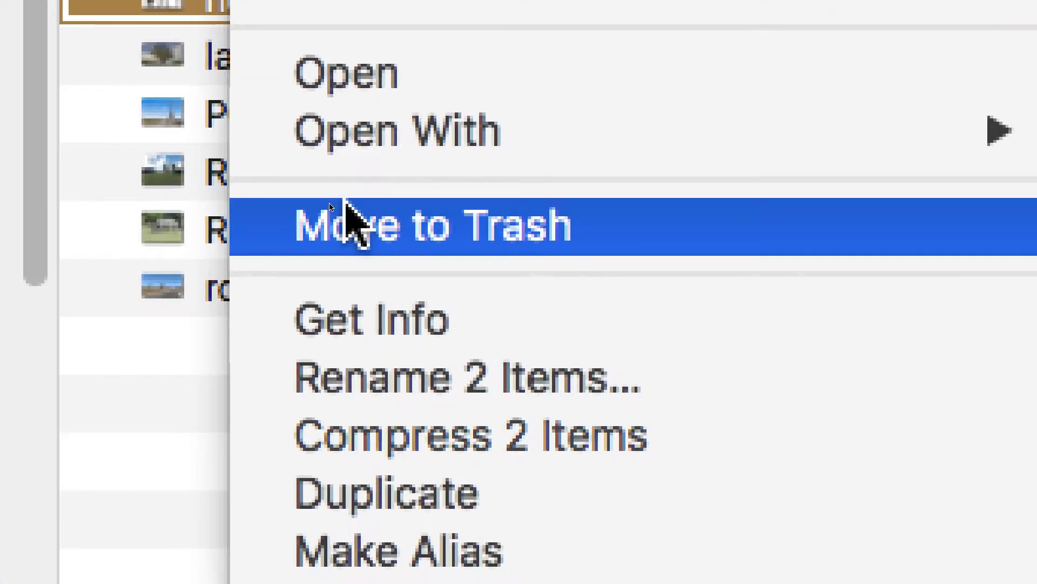
click(346, 204)
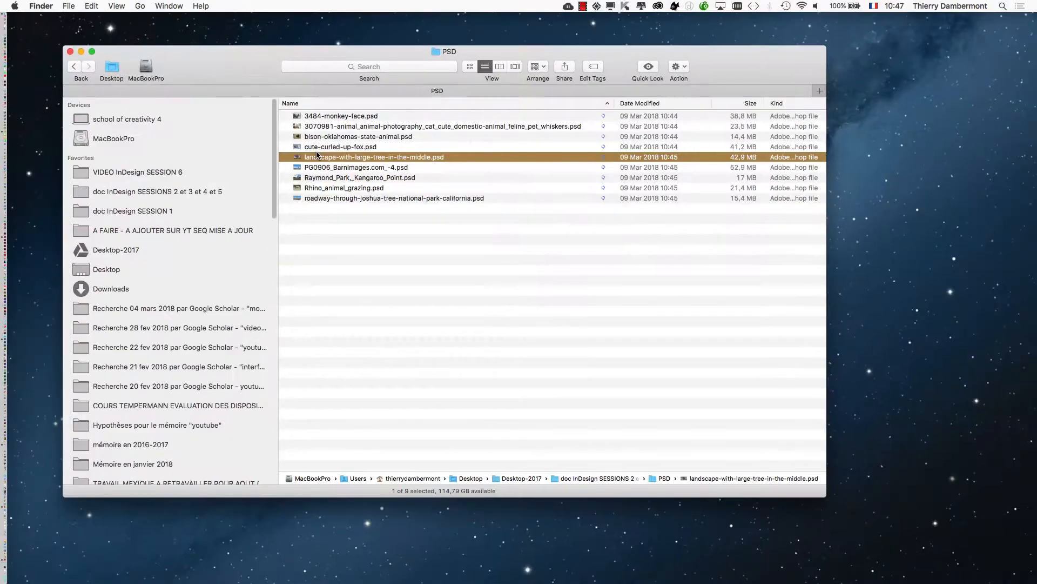
Shrink the PSD folder window and place a new Finder window beside it.
drag(829, 502, 730, 273)
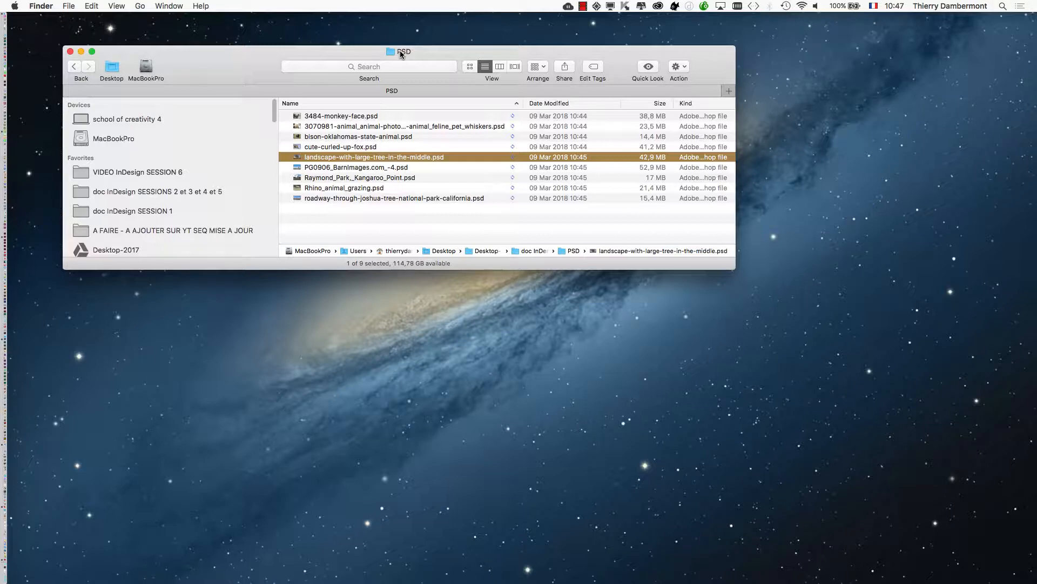
click(69, 6)
click(72, 22)
drag(267, 215, 718, 172)
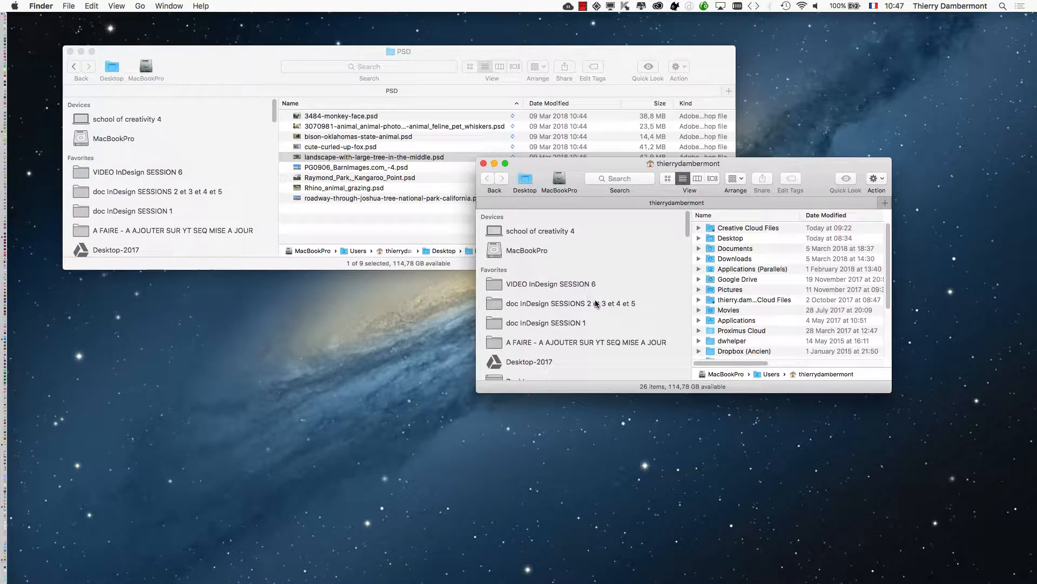
Show the folder "doc InDesign SESSIONS 2 et 3 et 4 et 5" in the new window and enlarge the window.
drag(888, 391, 998, 581)
drag(632, 189, 642, 115)
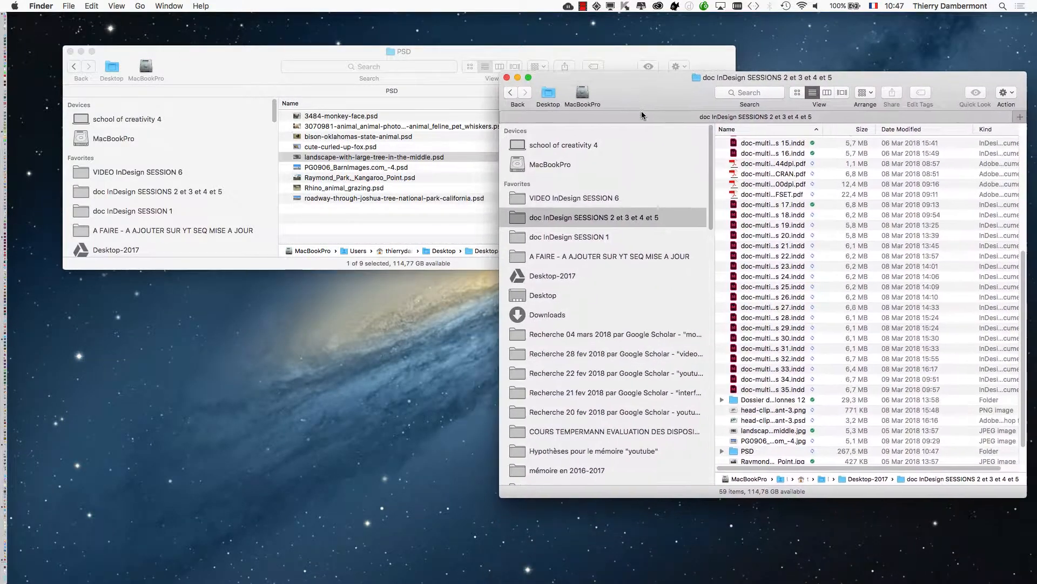
drag(1026, 496, 1028, 579)
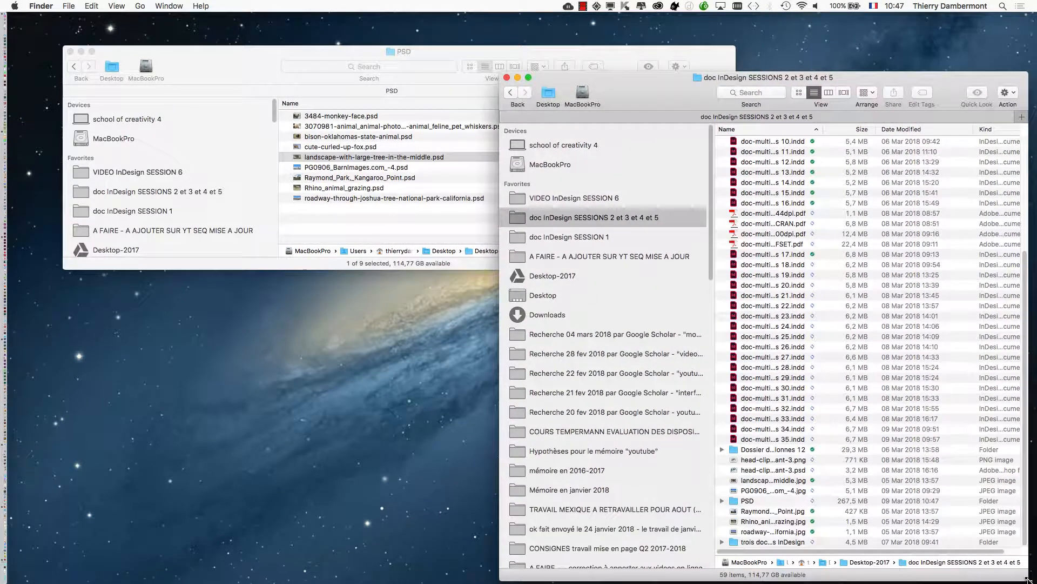
Move all nine files from the PSD folder into "doc InDesign SESSIONS 2 et 3 et 4 et 5", widening that window's Name column.
drag(462, 52, 279, 32)
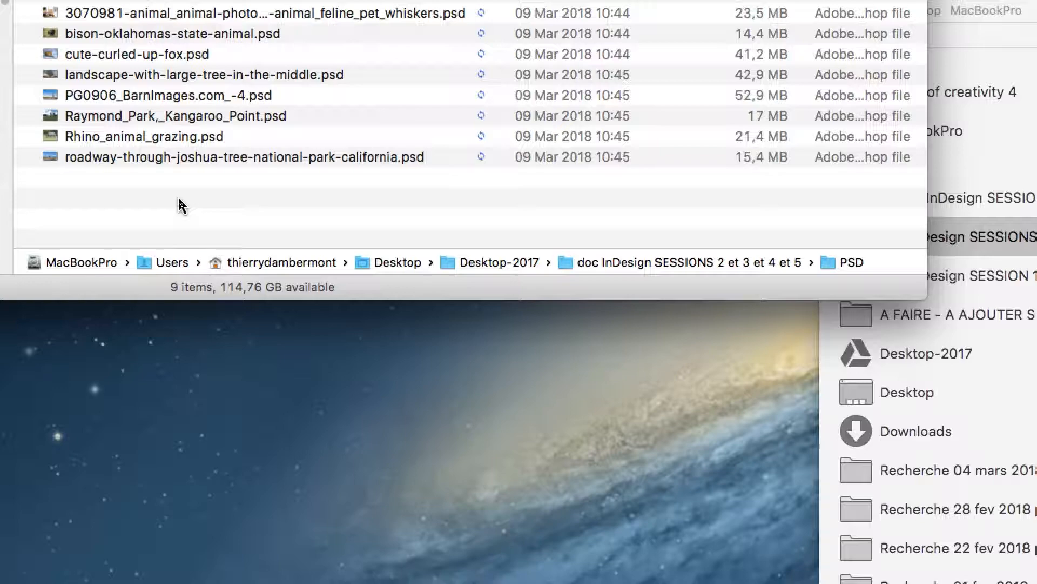
drag(182, 206, 124, 0)
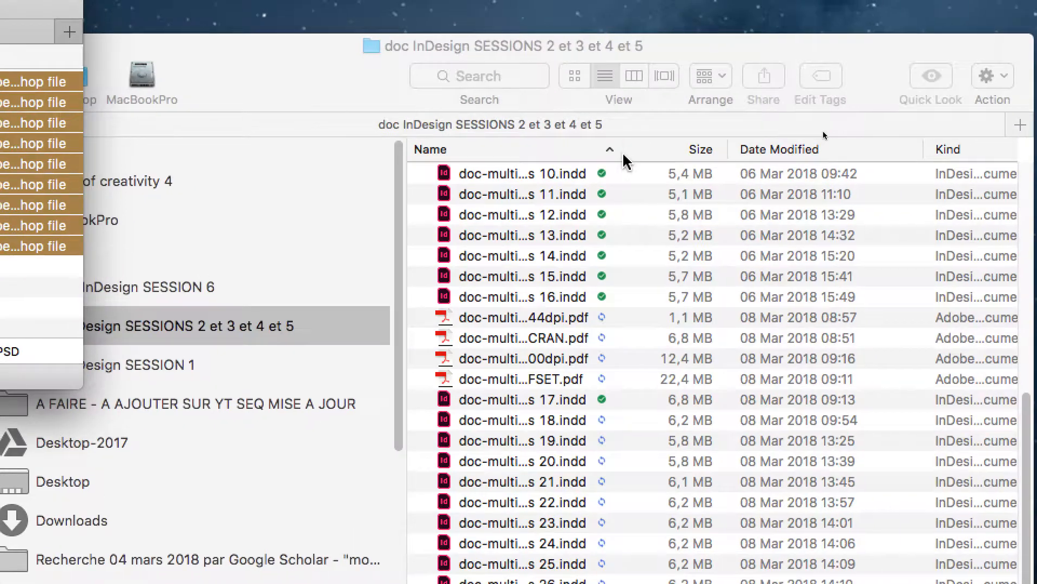
drag(622, 155, 792, 163)
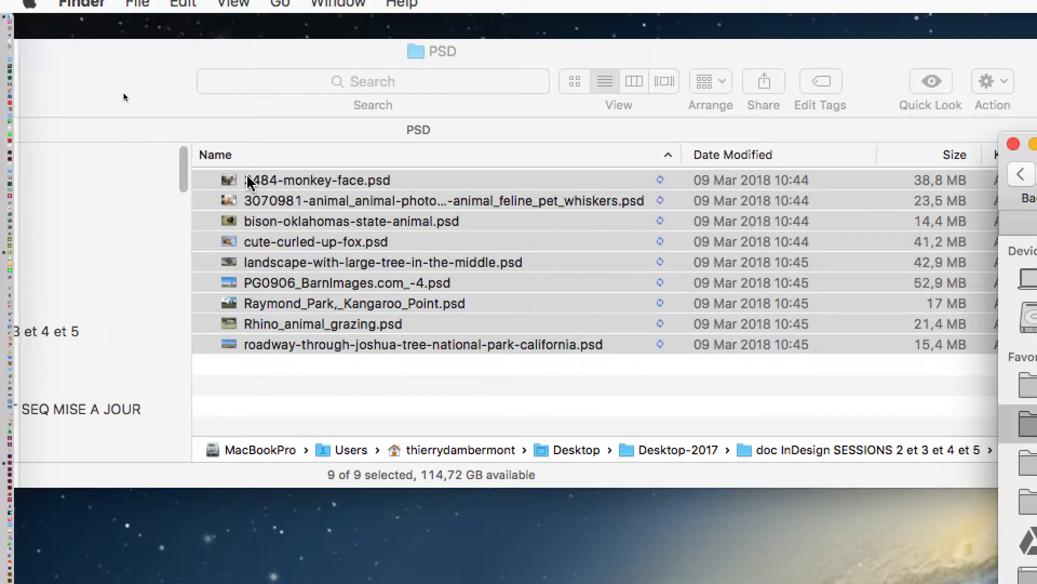
drag(232, 150, 758, 330)
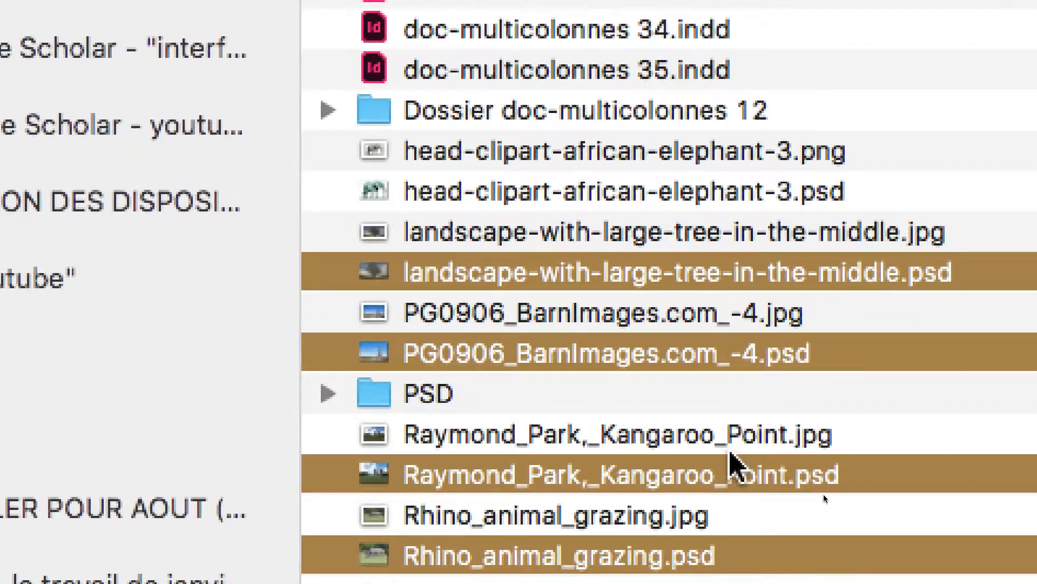
Compare the original JPG and PNG images with their same-named PSD versions in the folder, pair by pair.
click(727, 410)
click(729, 459)
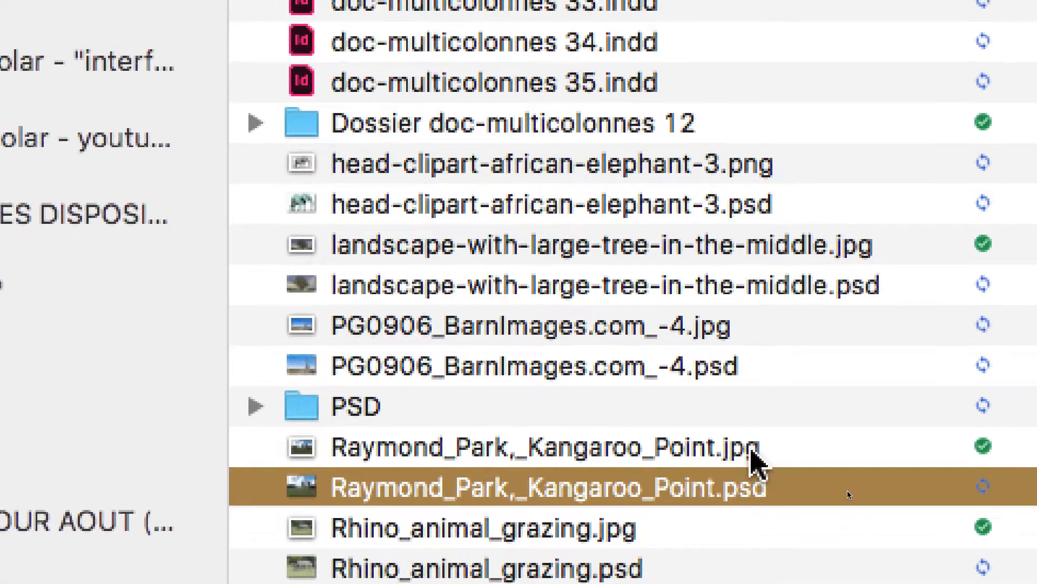
click(825, 417)
click(751, 459)
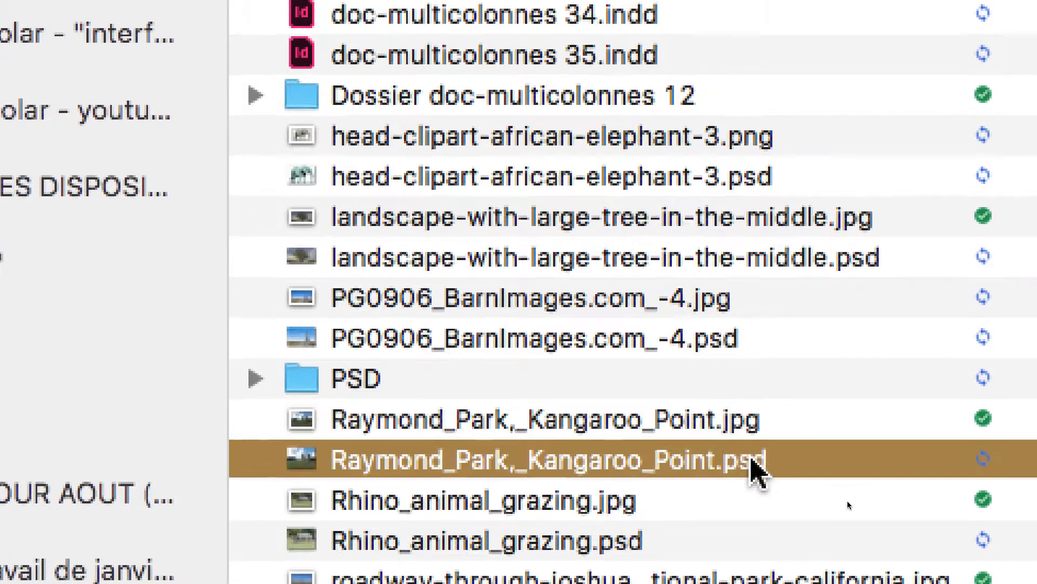
click(747, 417)
click(750, 458)
click(728, 446)
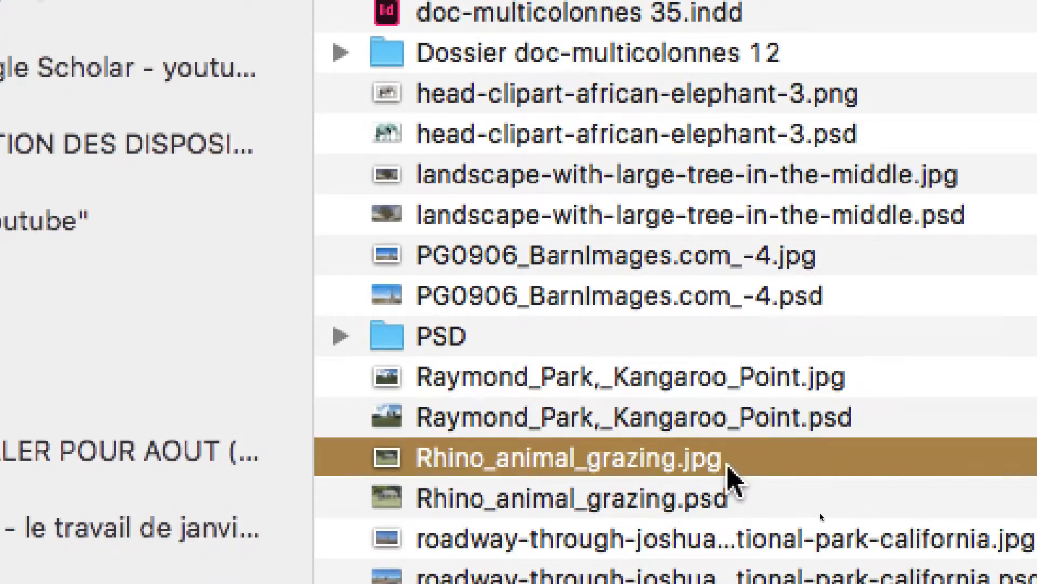
click(740, 476)
click(743, 424)
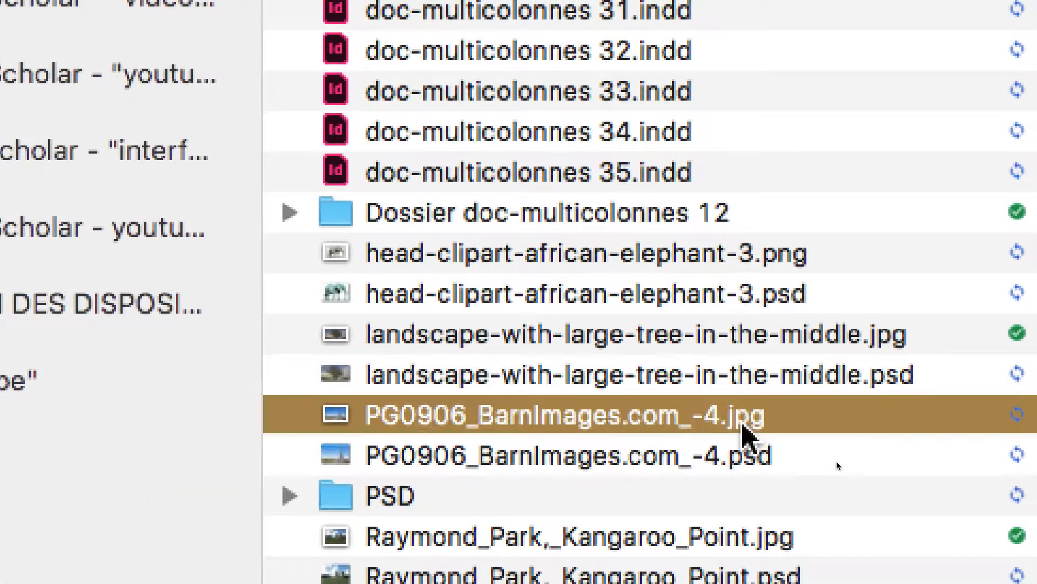
click(750, 446)
click(824, 329)
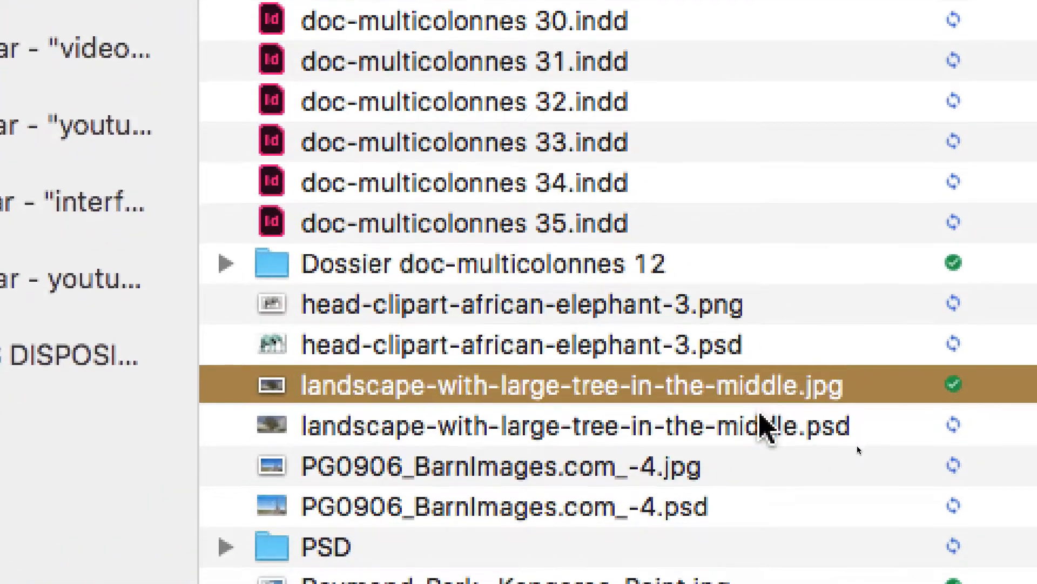
click(762, 441)
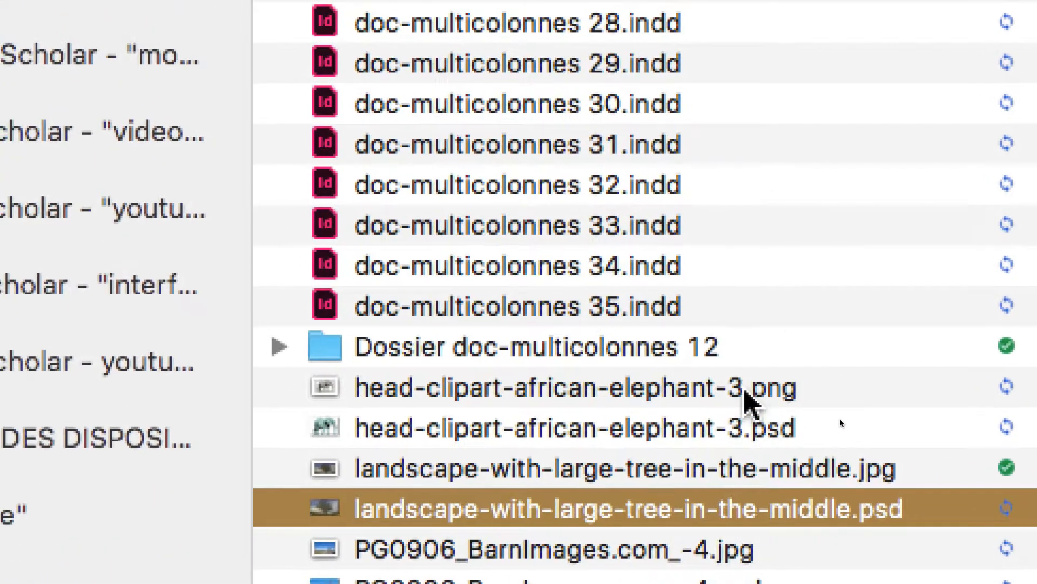
click(745, 395)
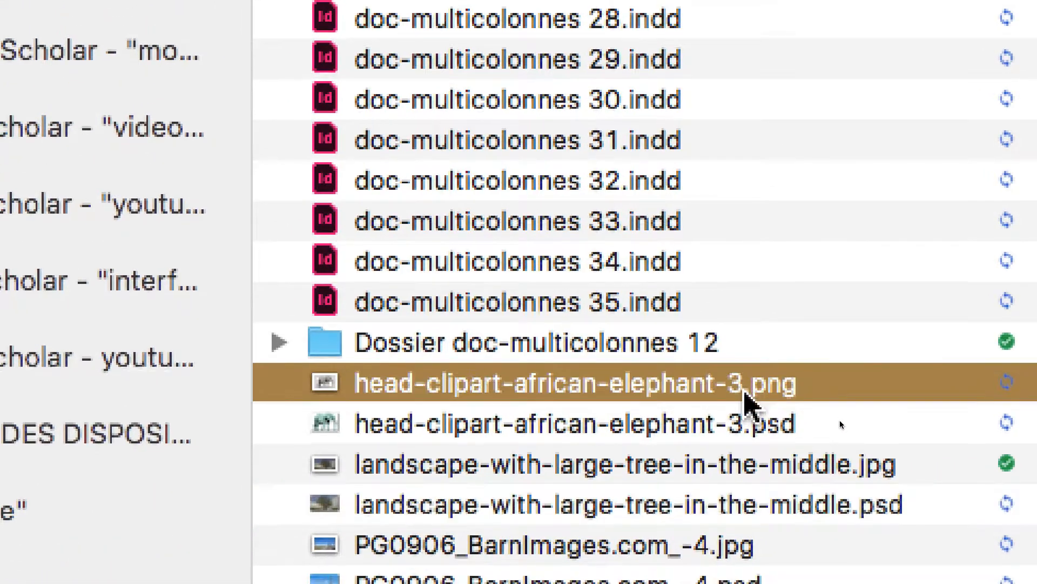
click(749, 424)
click(749, 421)
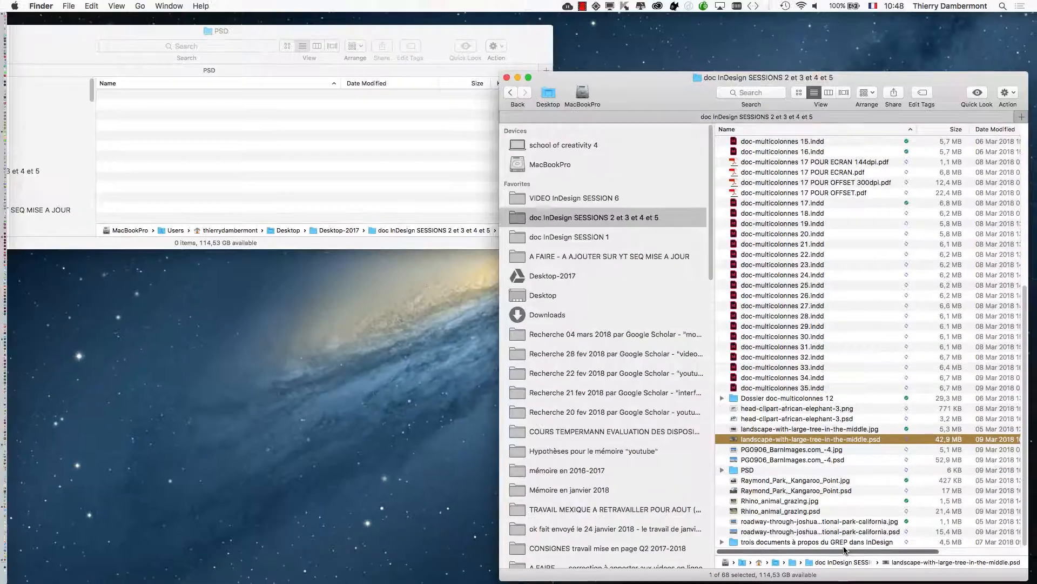
Bring the PSD folder window fully into view and close it.
click(481, 186)
drag(99, 33, 326, 81)
click(114, 80)
Switch to InDesign and examine the individual placements of the cheetah.tif link in the Links panel.
key(super+Tab)
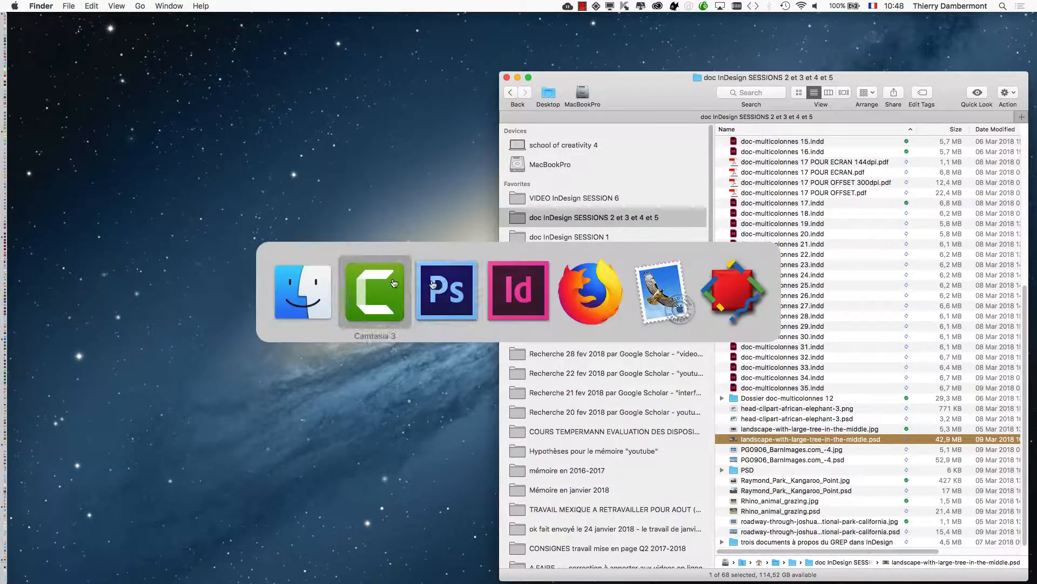
click(522, 298)
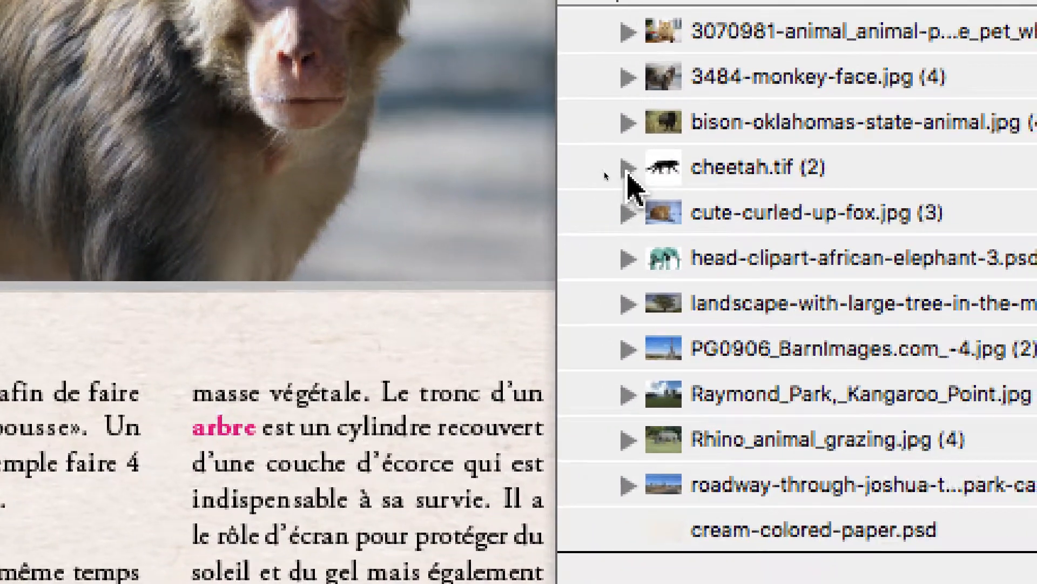
click(628, 169)
click(628, 169)
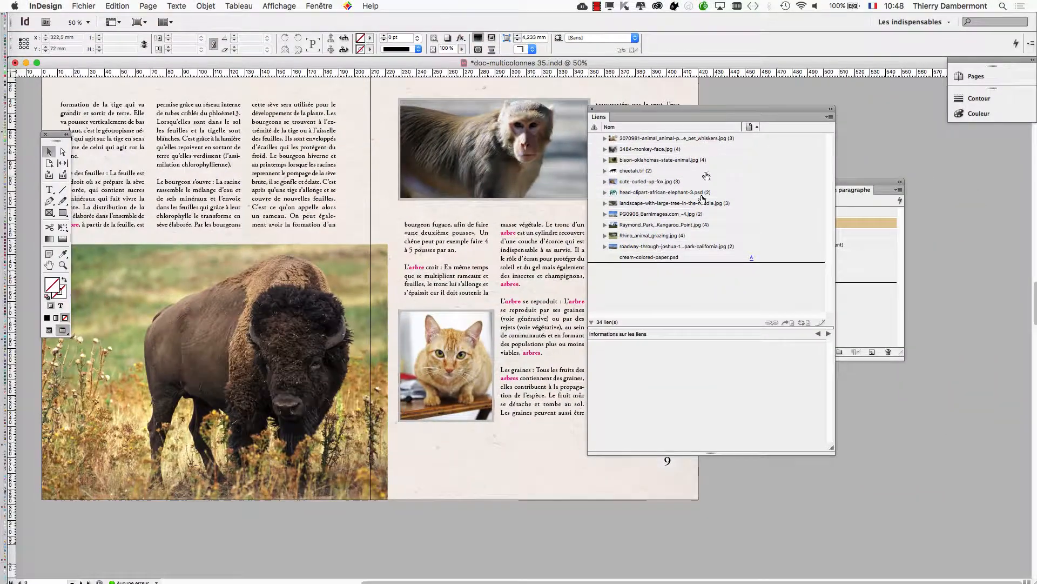
Check the document folder in Finder, return to InDesign and select all entries in the Links panel, down to cream-colored-paper.psd.
key(super+Tab)
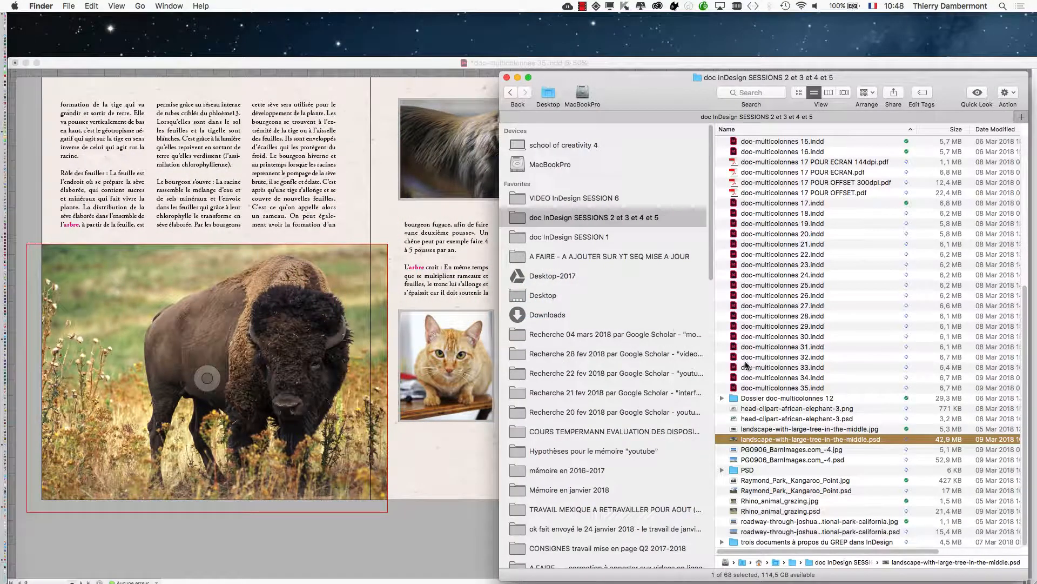
click(380, 68)
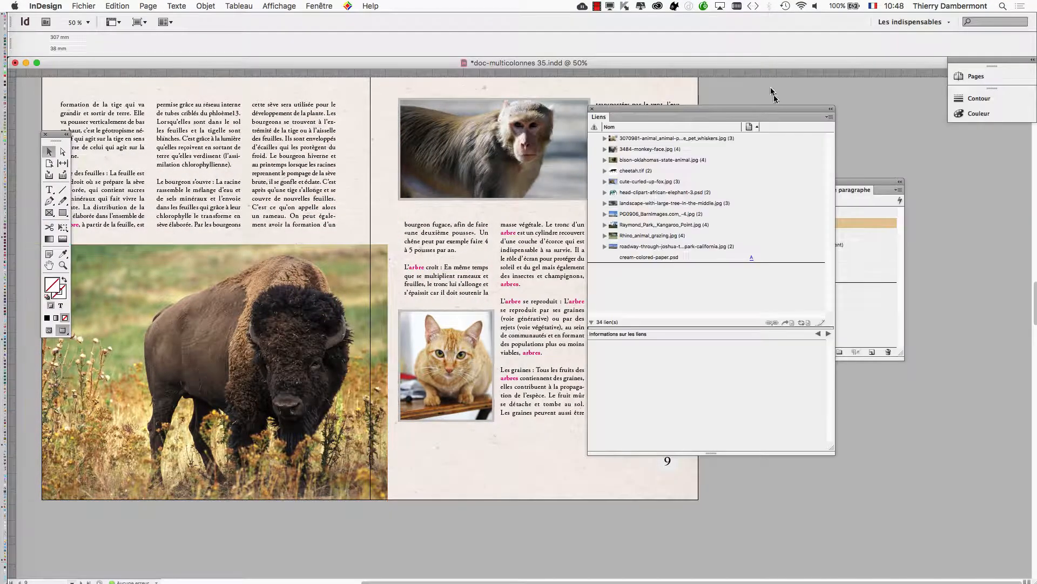
drag(800, 112, 834, 109)
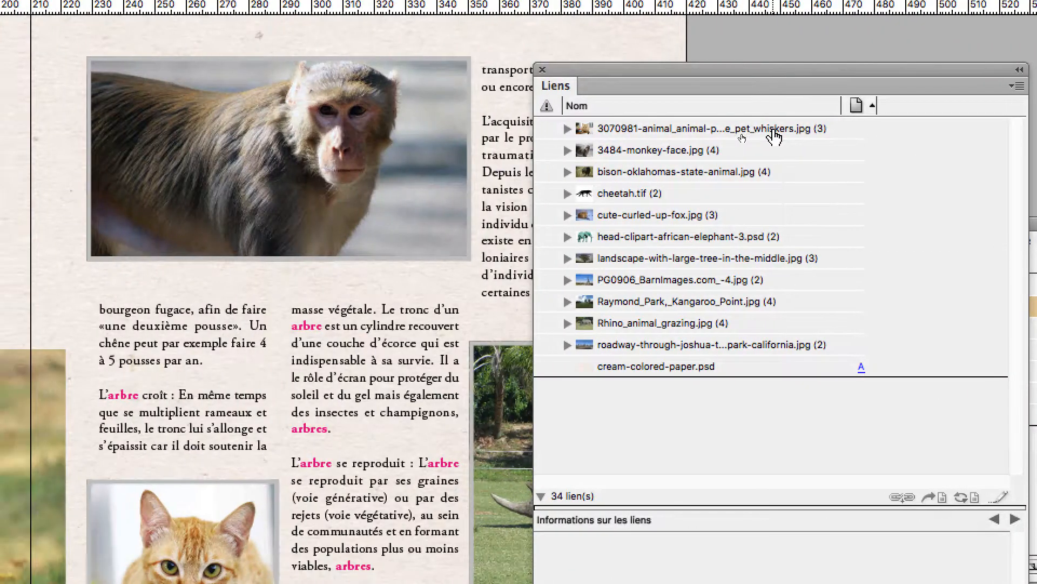
click(673, 129)
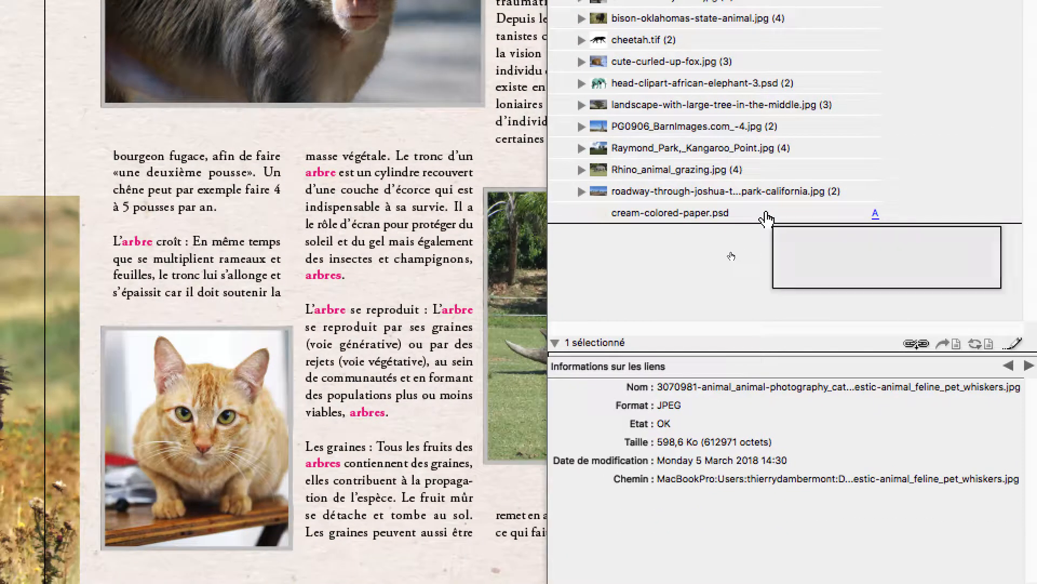
shift+click(769, 251)
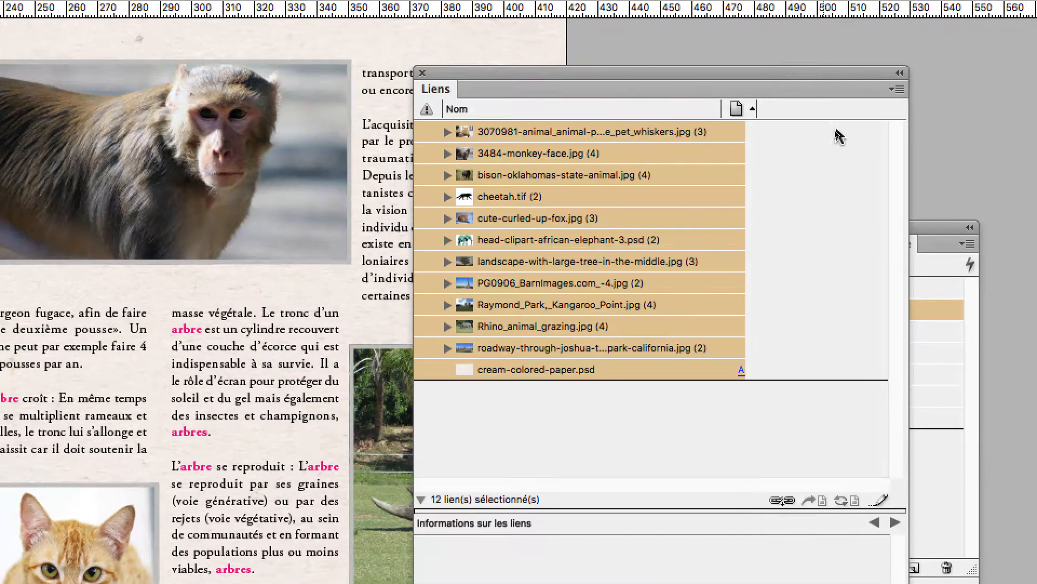
drag(880, 75, 248, 64)
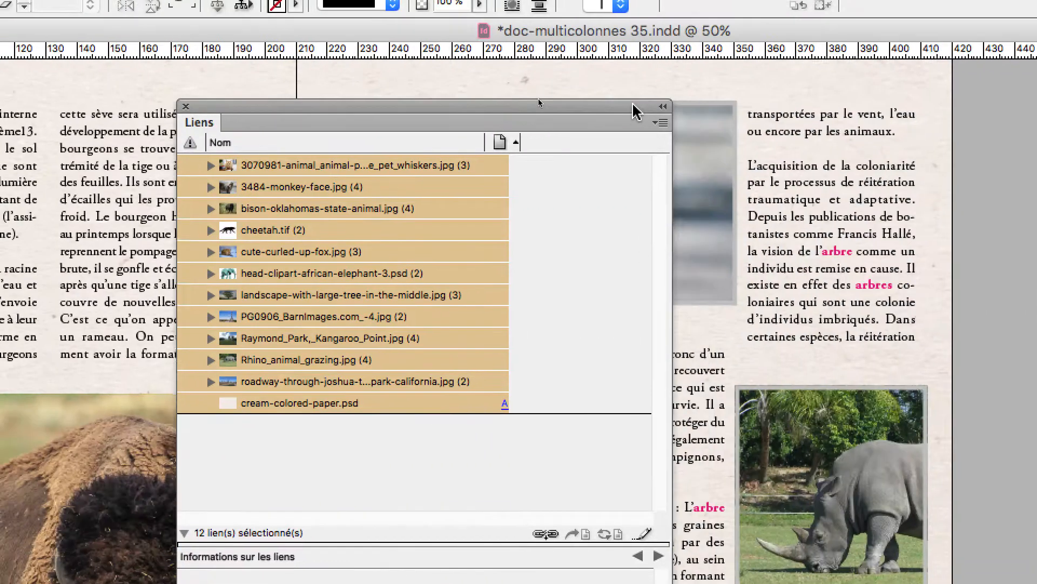
Relink all selected images to their same-named files with the file extension PSD.
click(660, 123)
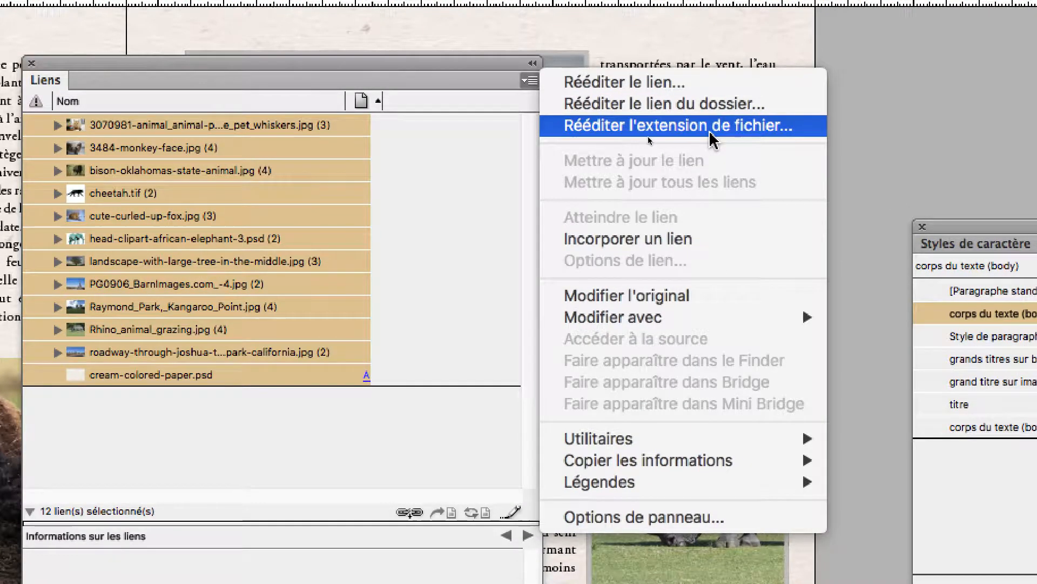
click(710, 133)
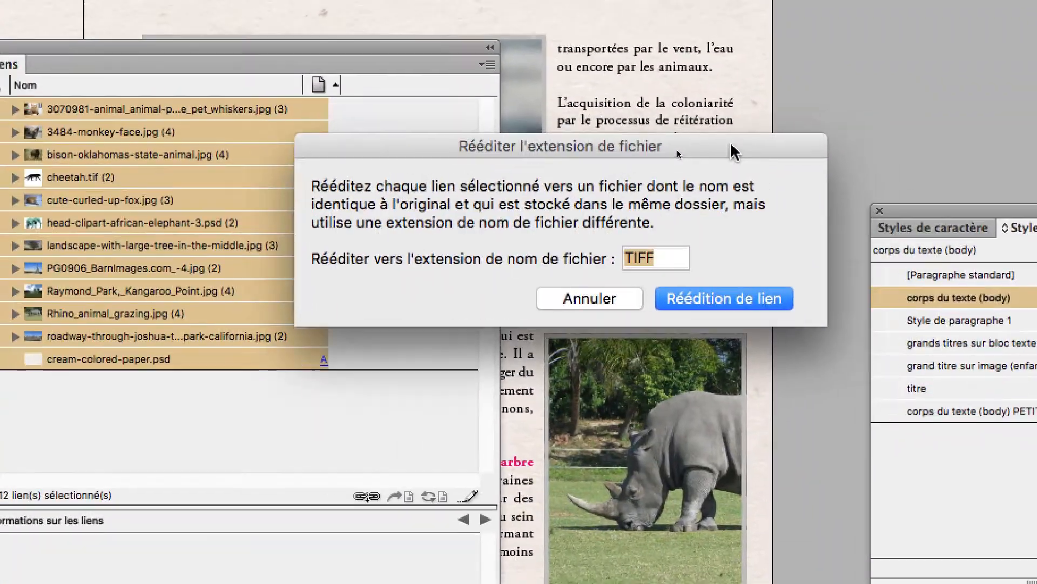
key(alt)
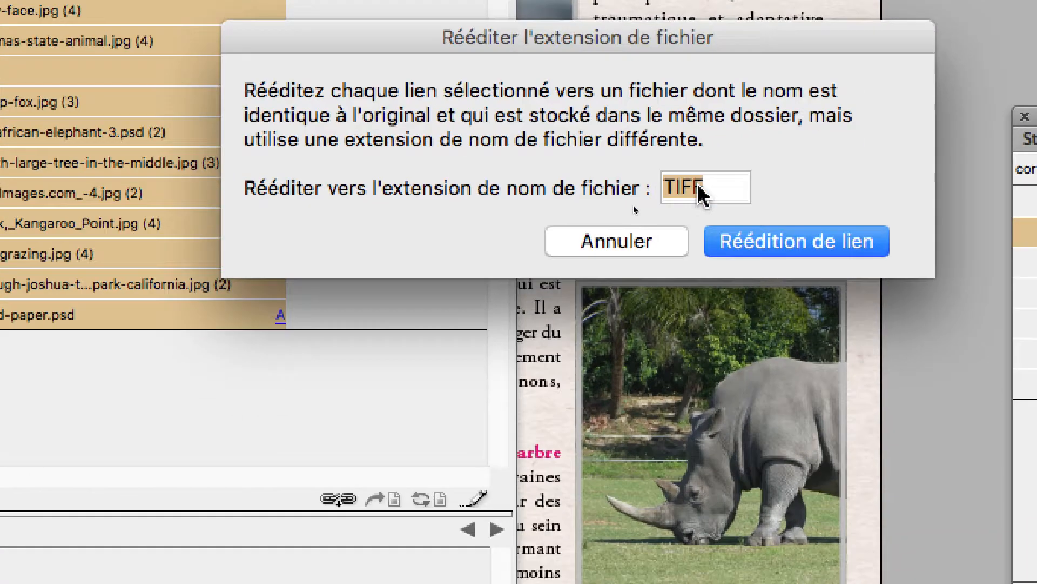
text(PSD)
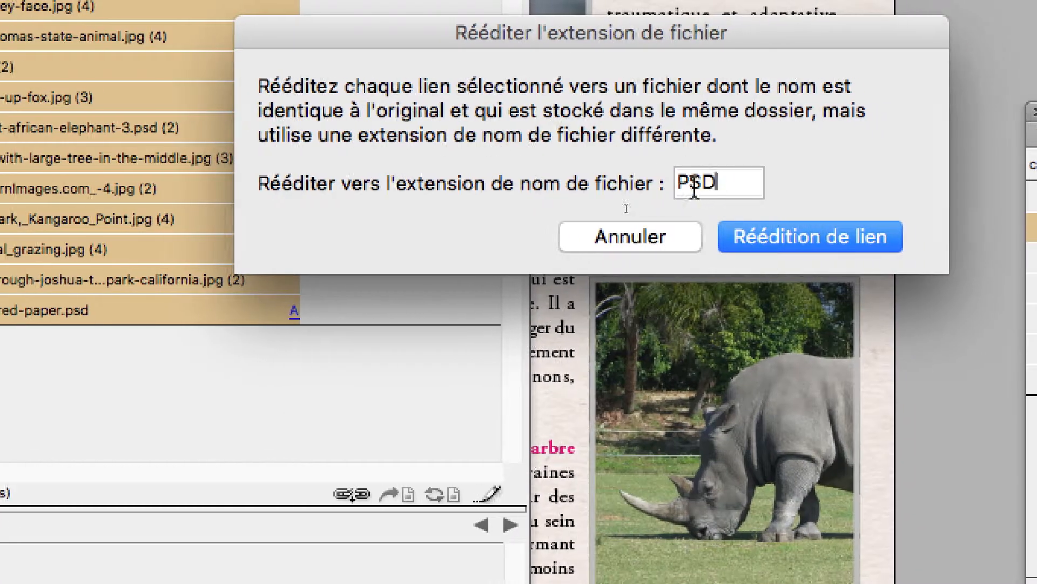
double_click(703, 188)
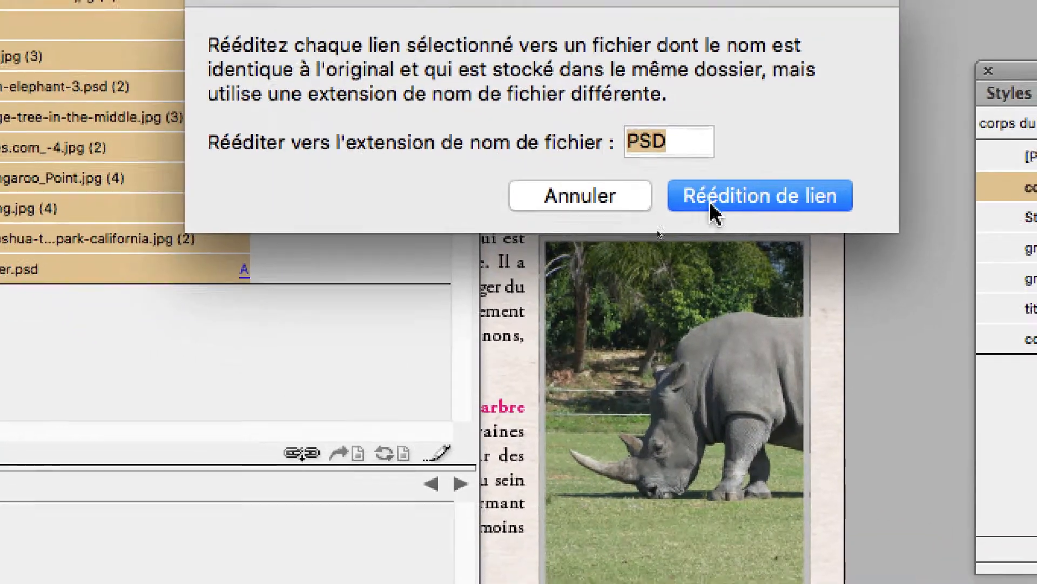
click(711, 205)
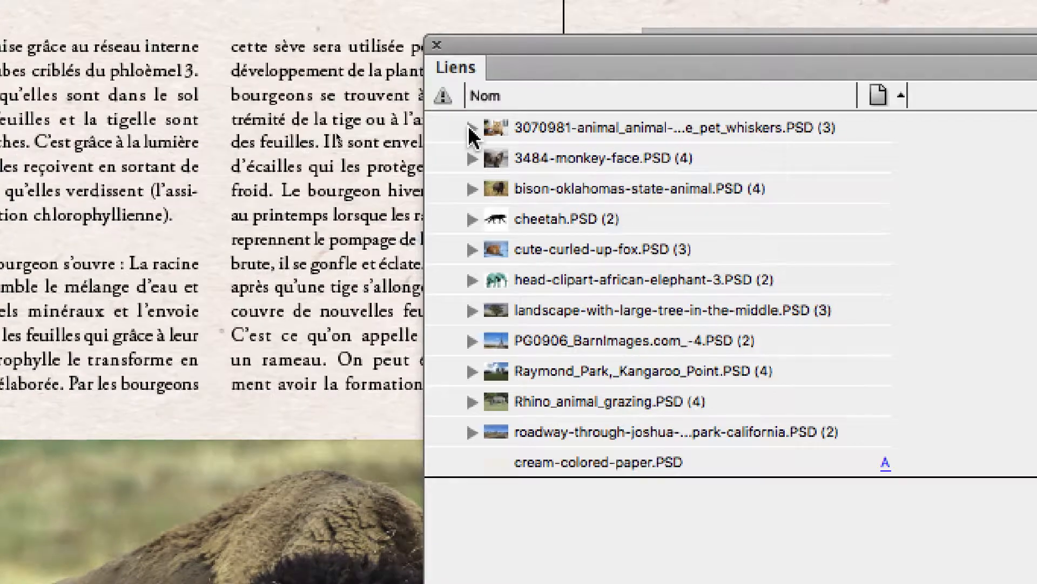
Examine the individual placements of the relinked PSD images in the Links panel, one image after another.
click(265, 85)
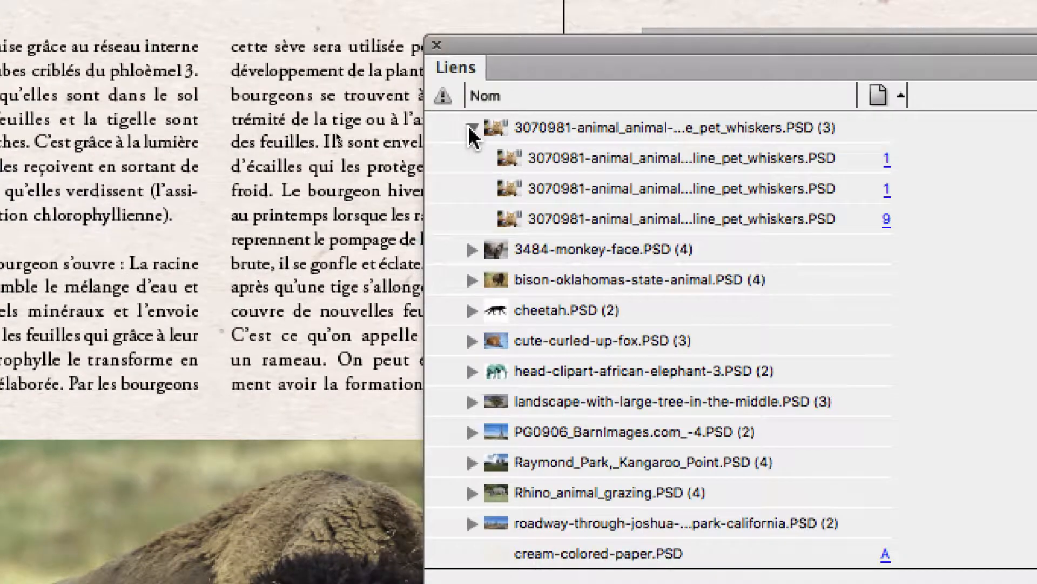
click(471, 128)
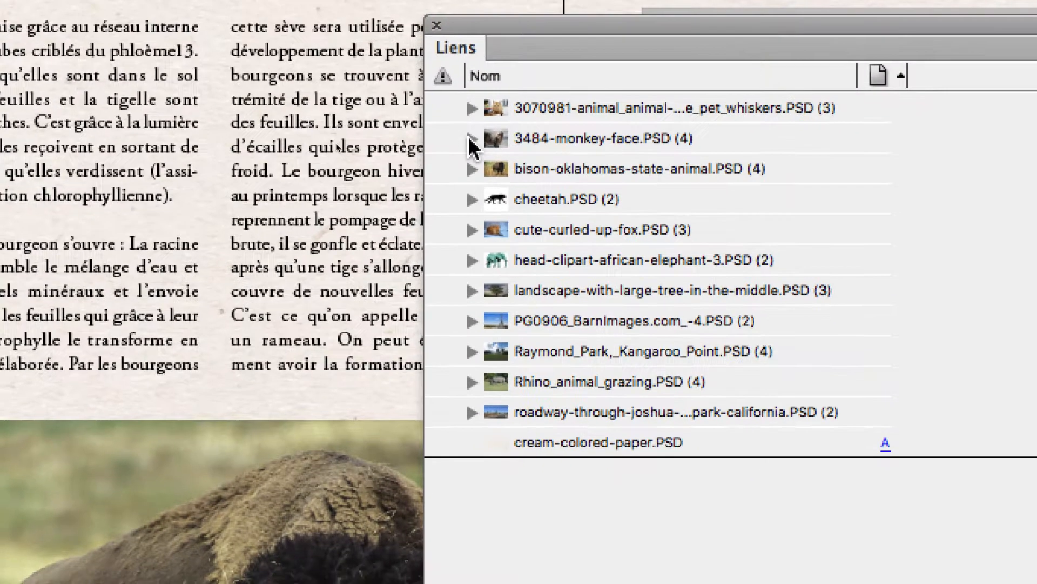
click(471, 158)
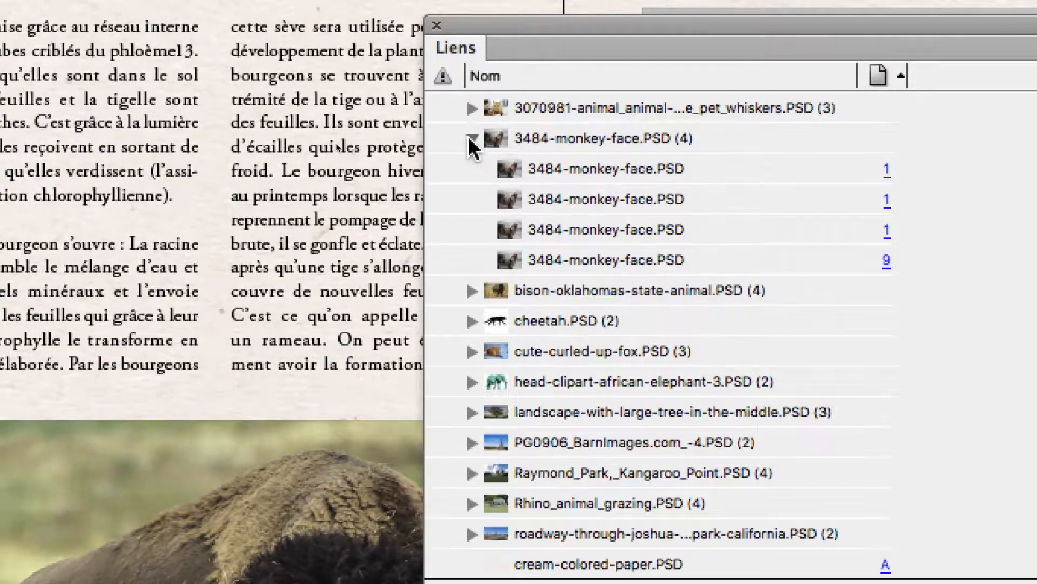
click(472, 138)
click(472, 169)
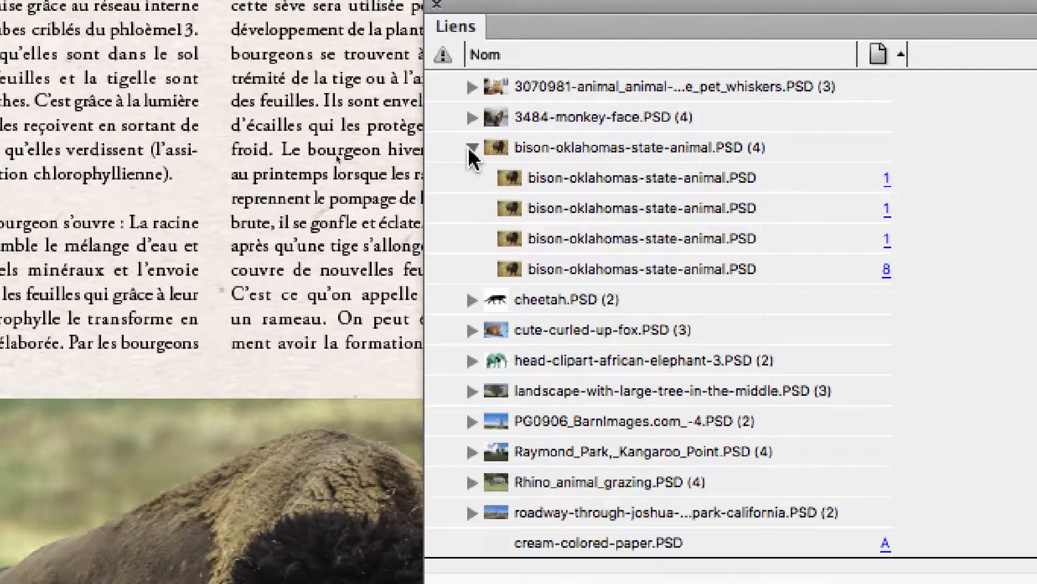
click(472, 169)
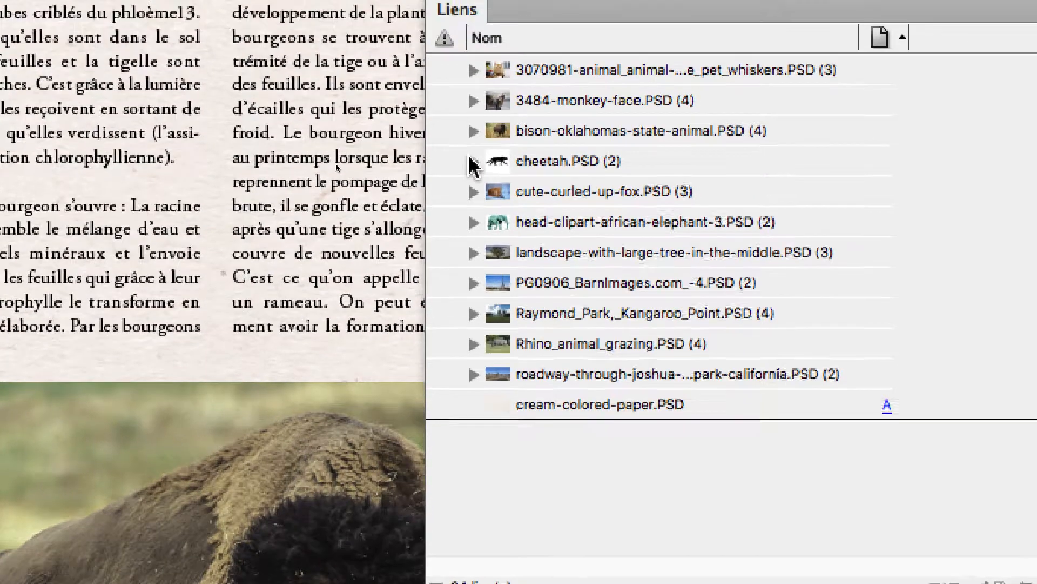
click(473, 162)
click(473, 162)
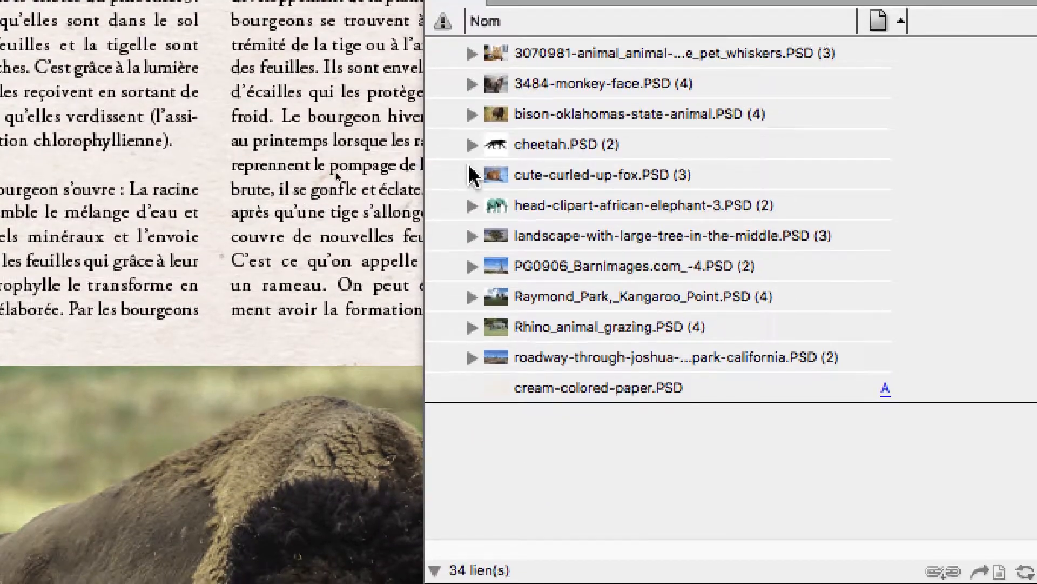
click(474, 191)
click(470, 171)
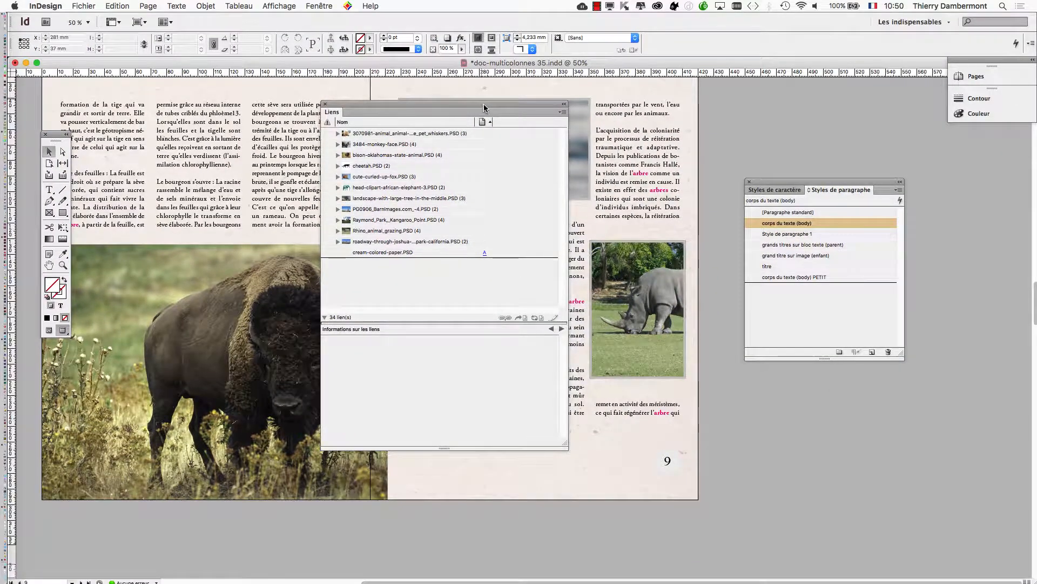
Move the Links panel off the bison photo and inspect the photo on page 8 at close range.
drag(484, 107, 851, 137)
click(207, 378)
key(super+equal)
key(super+equal)
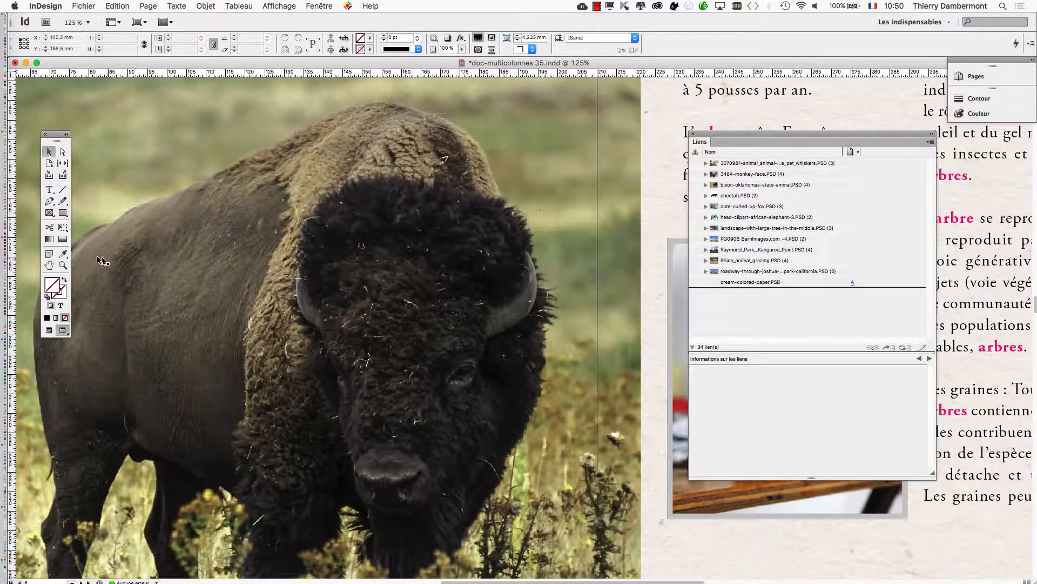
key(super+minus)
key(super+minus)
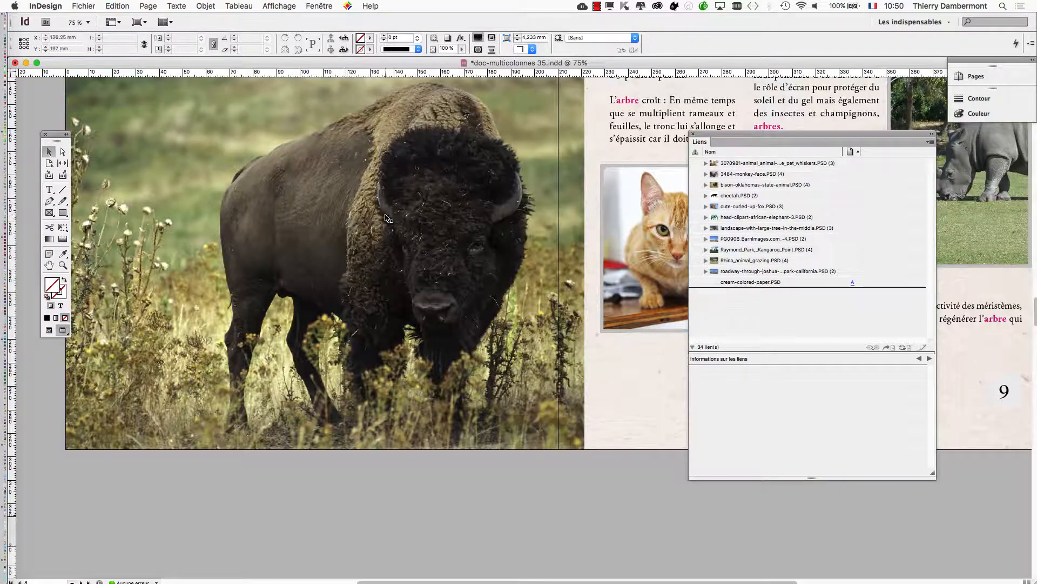
Select the bison photo, check its link's available commands, and enlarge the list area of the Links panel.
click(136, 144)
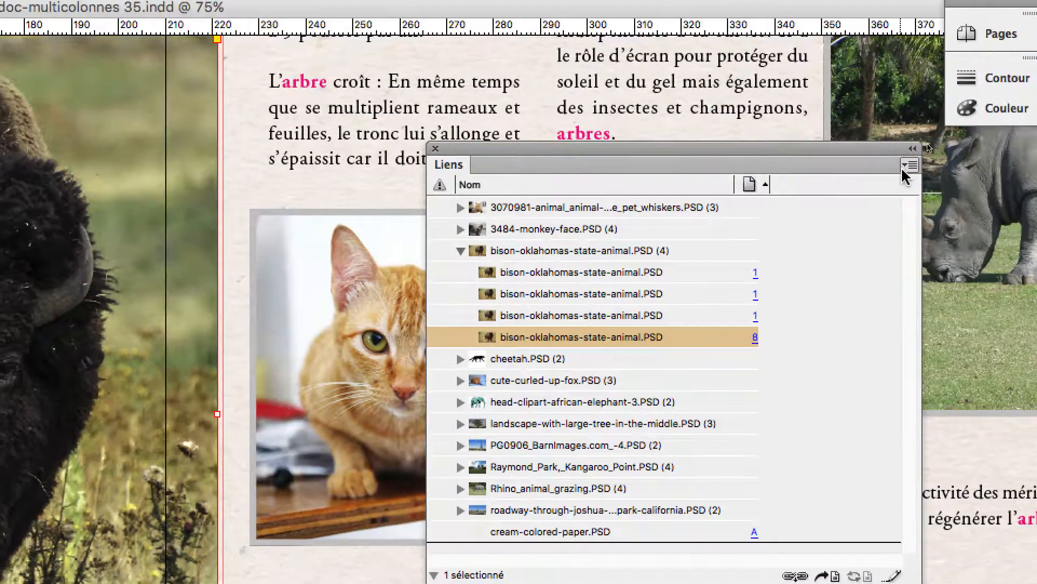
click(1016, 57)
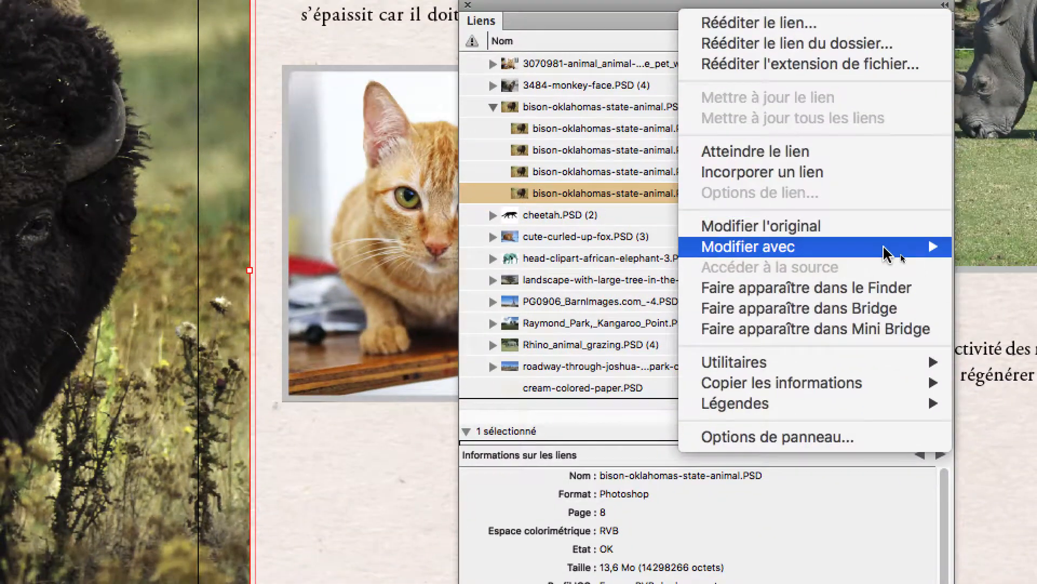
mouse_move(887, 254)
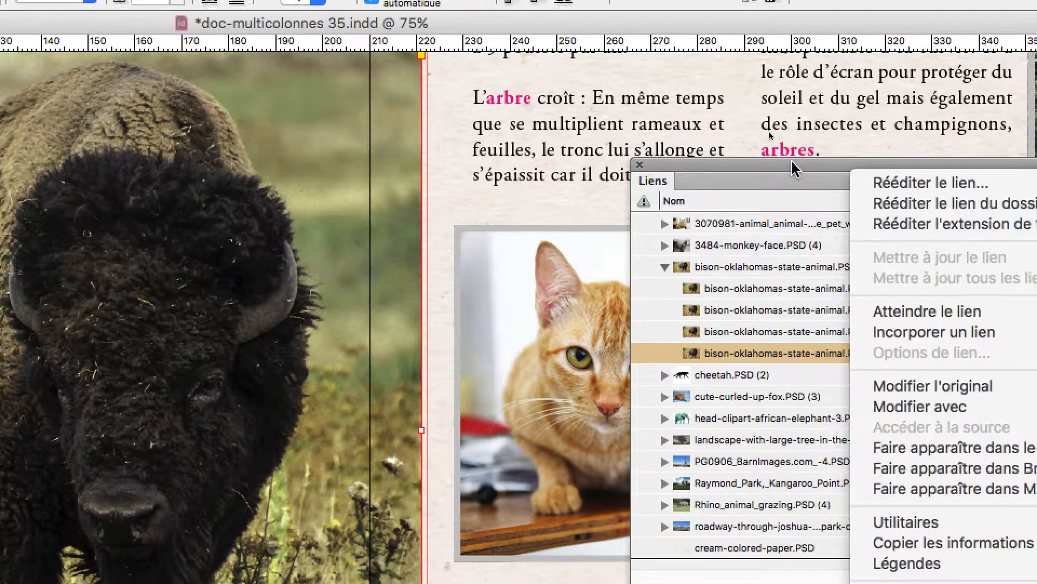
click(883, 240)
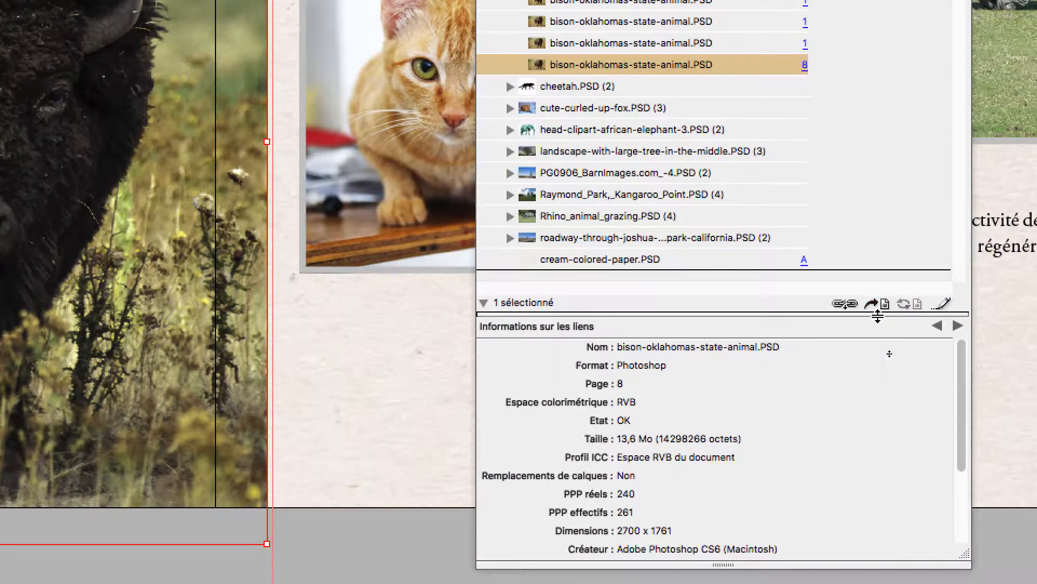
drag(878, 316, 878, 469)
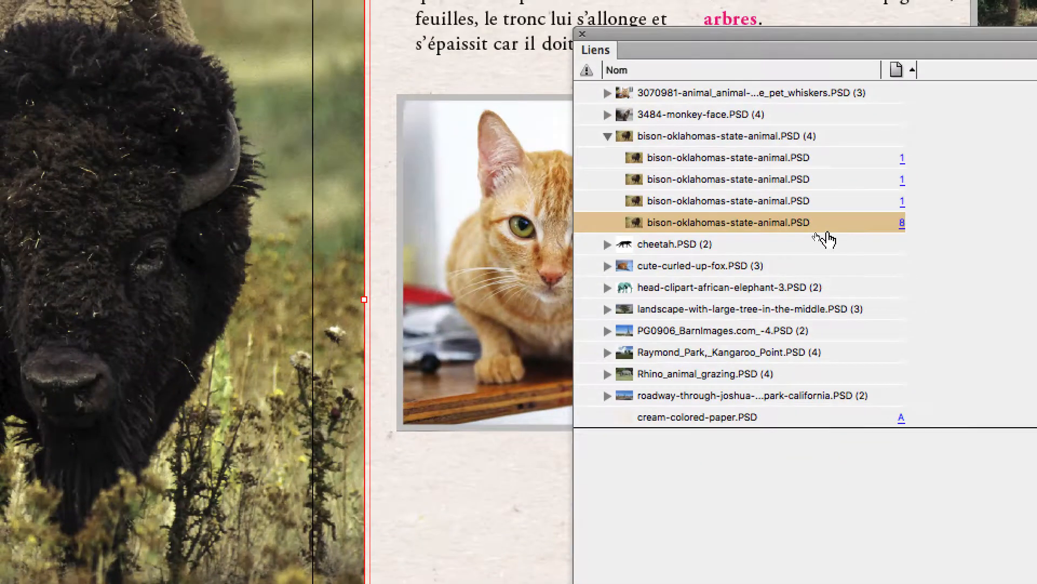
Open the bison photo's linked PSD file in Photoshop with the Edit Original command.
click(907, 170)
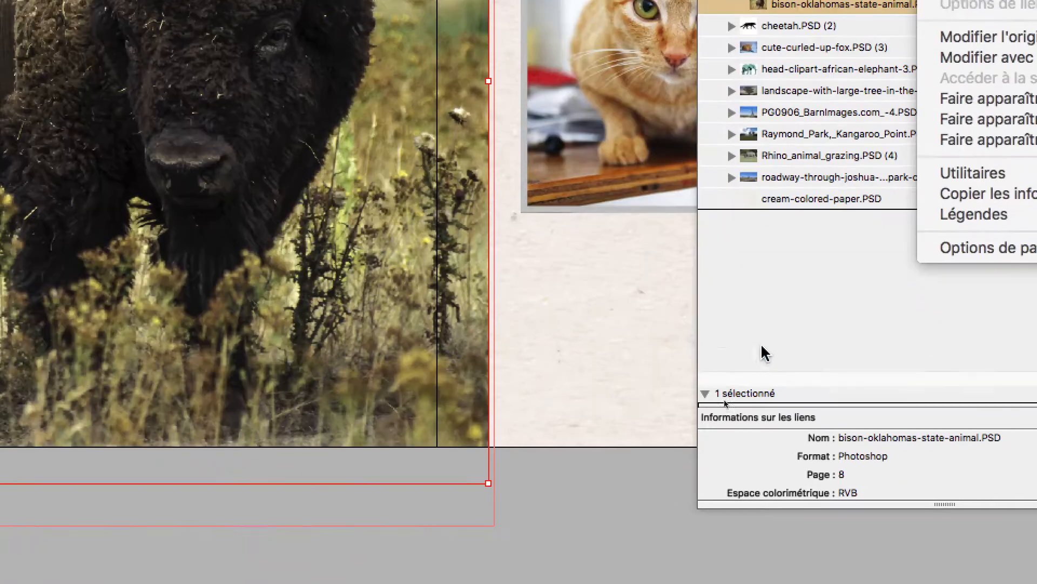
click(540, 545)
right_click(555, 256)
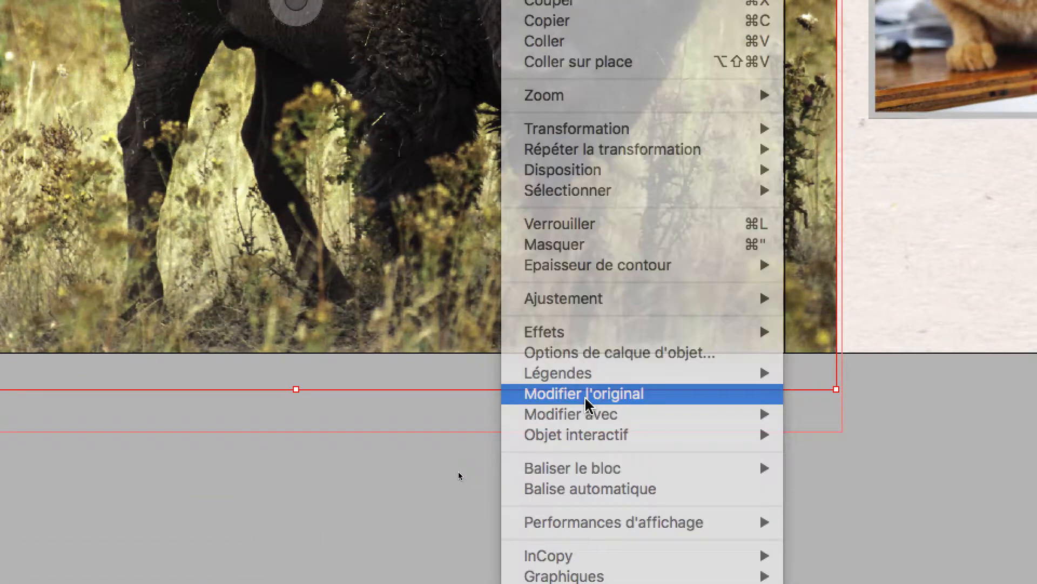
click(587, 403)
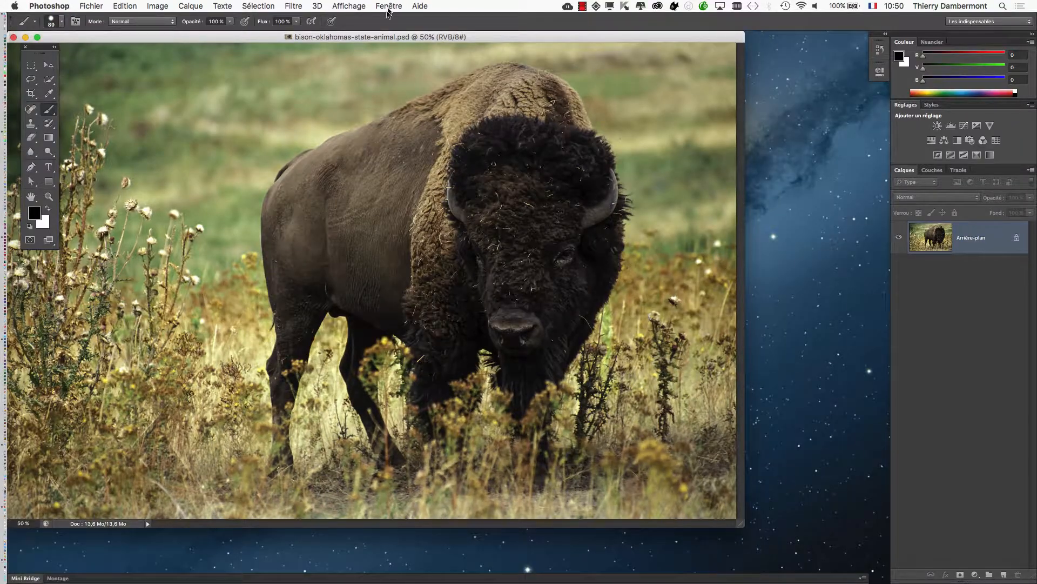
Shift the bison image window slightly, detach the Layers panel, and place it resized over the image's edge.
drag(407, 38, 434, 38)
drag(905, 170, 616, 92)
drag(741, 193, 785, 293)
drag(679, 85, 749, 141)
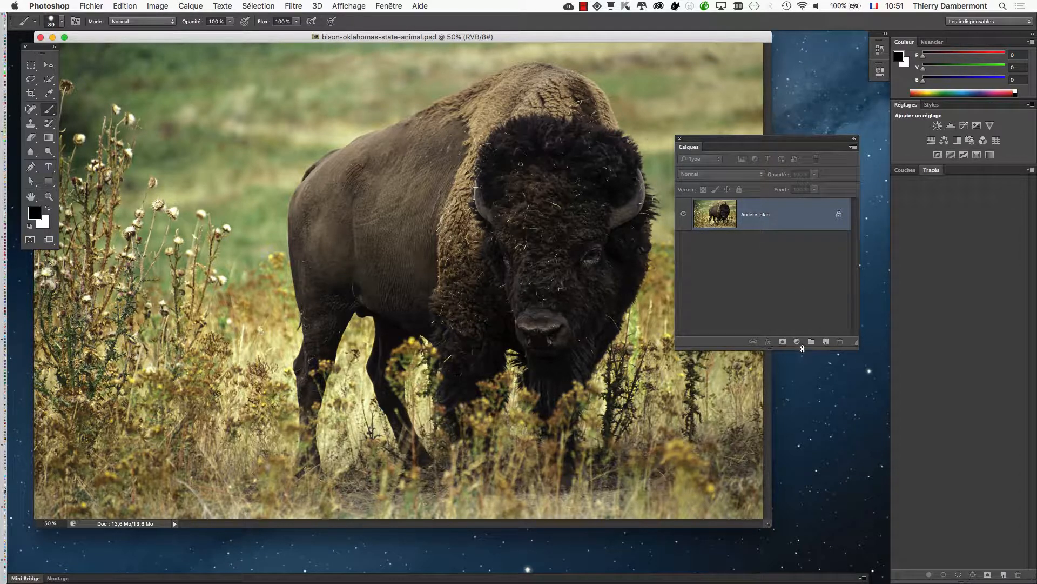
Add a Black & White adjustment layer above the bison background and move its Properties panel over the image.
click(195, 6)
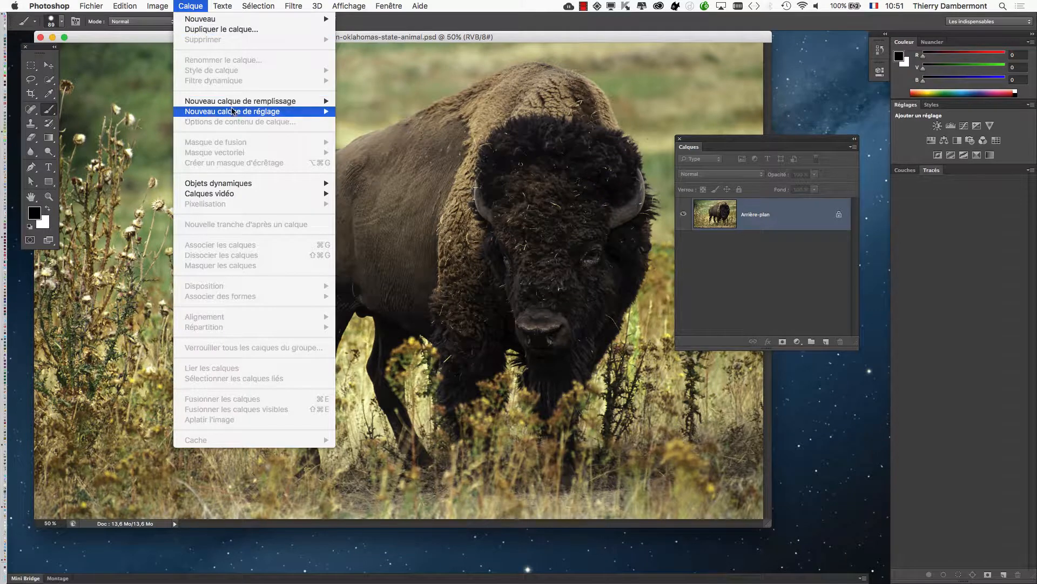
mouse_move(234, 113)
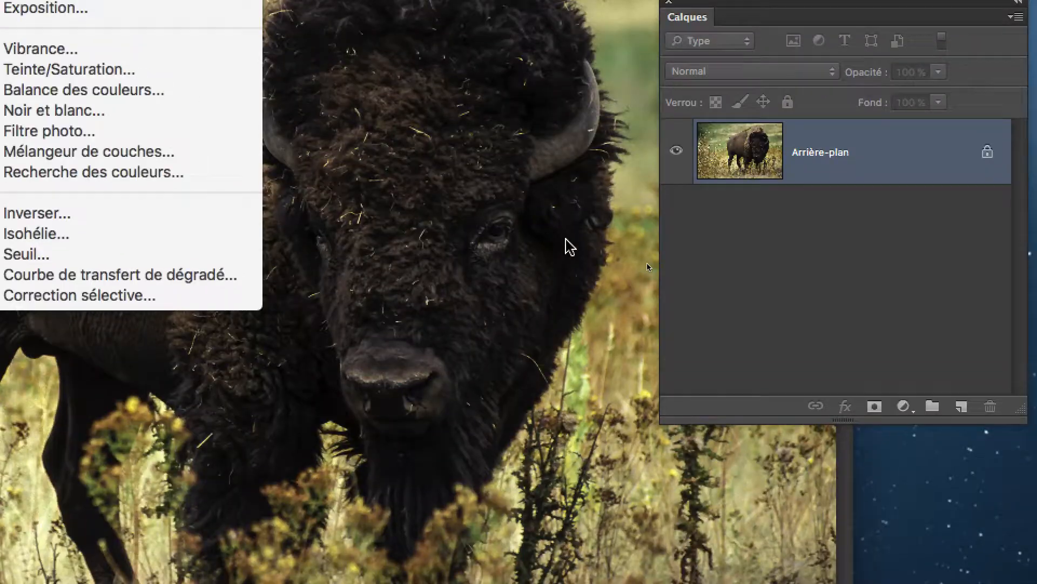
click(621, 254)
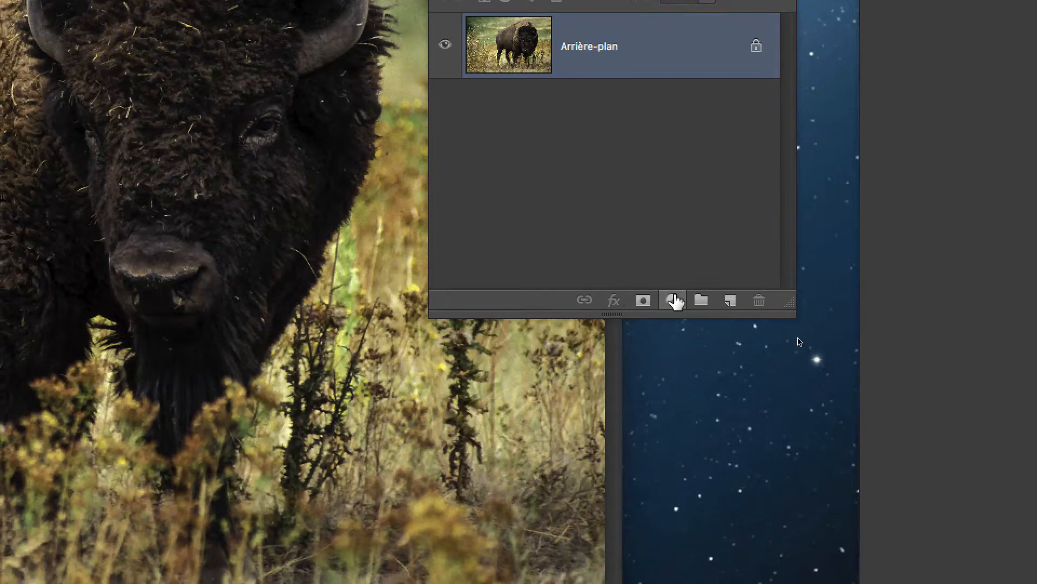
click(772, 370)
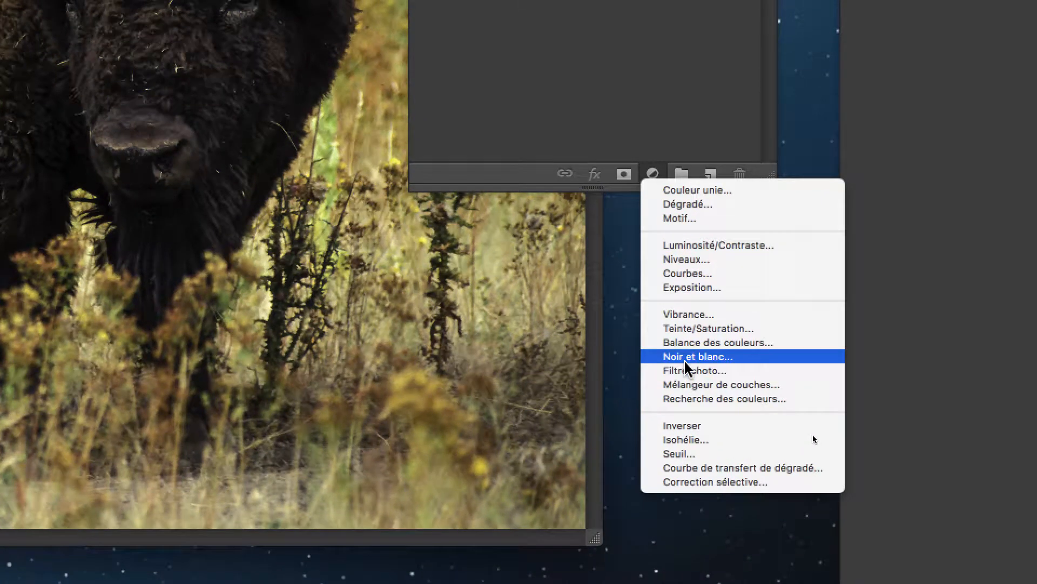
click(684, 359)
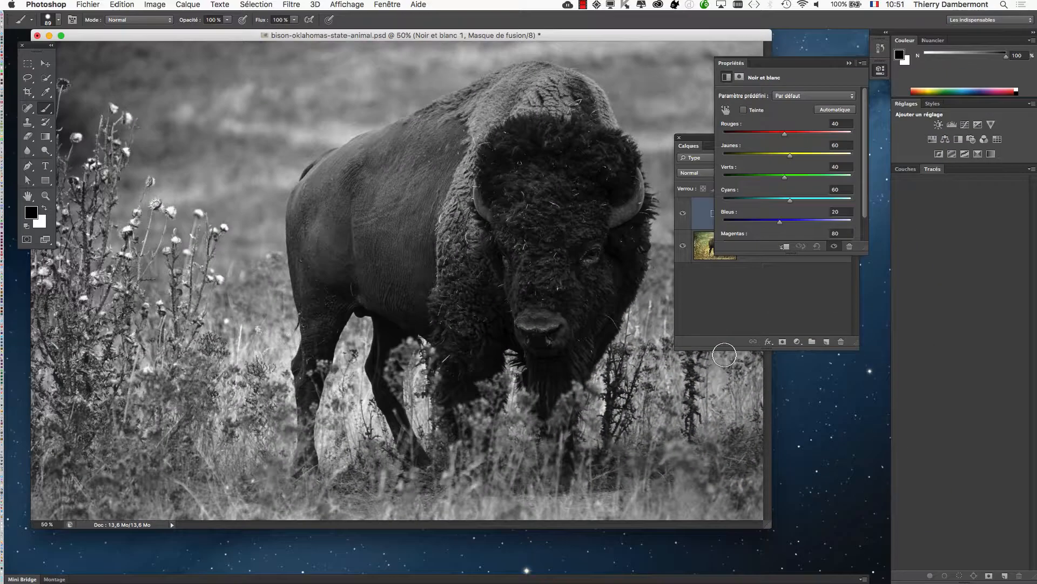
drag(733, 66, 650, 80)
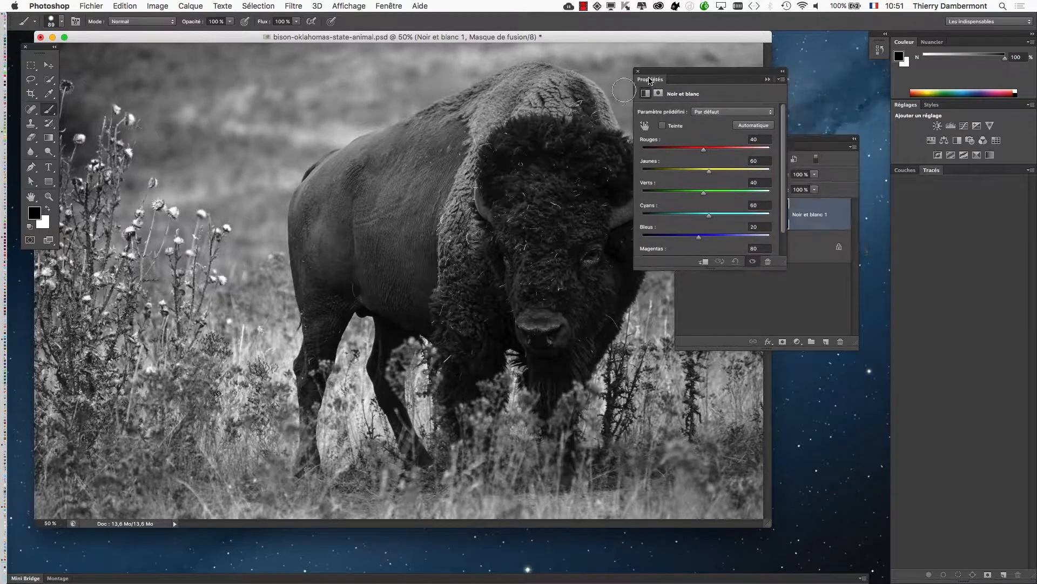
Show the bison image in full screen mode, shift it aside, and move and enlarge the Properties panel to reveal all the Black & White sliders.
key(f)
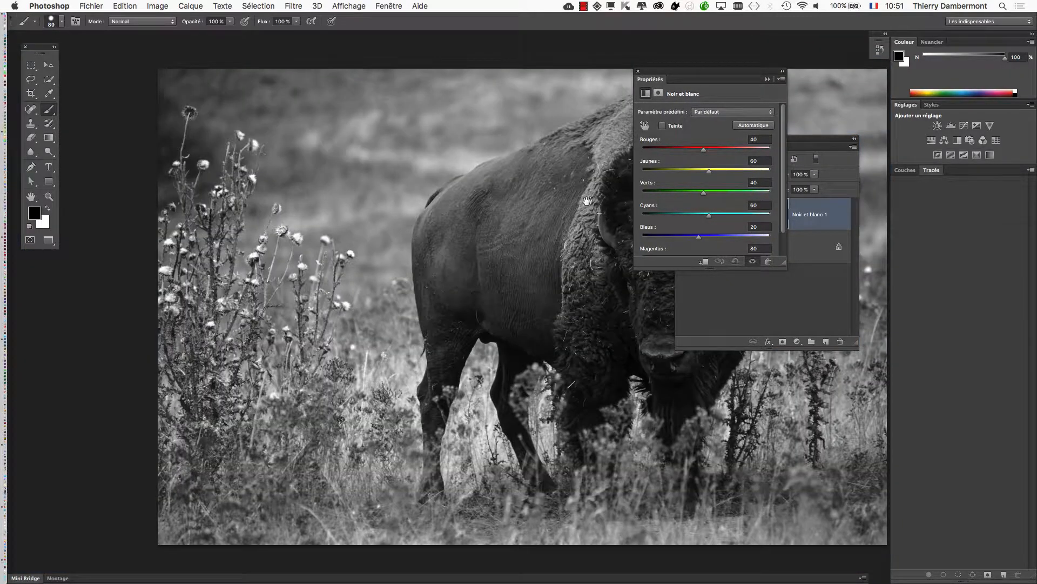
drag(587, 200, 285, 164)
drag(660, 74, 514, 70)
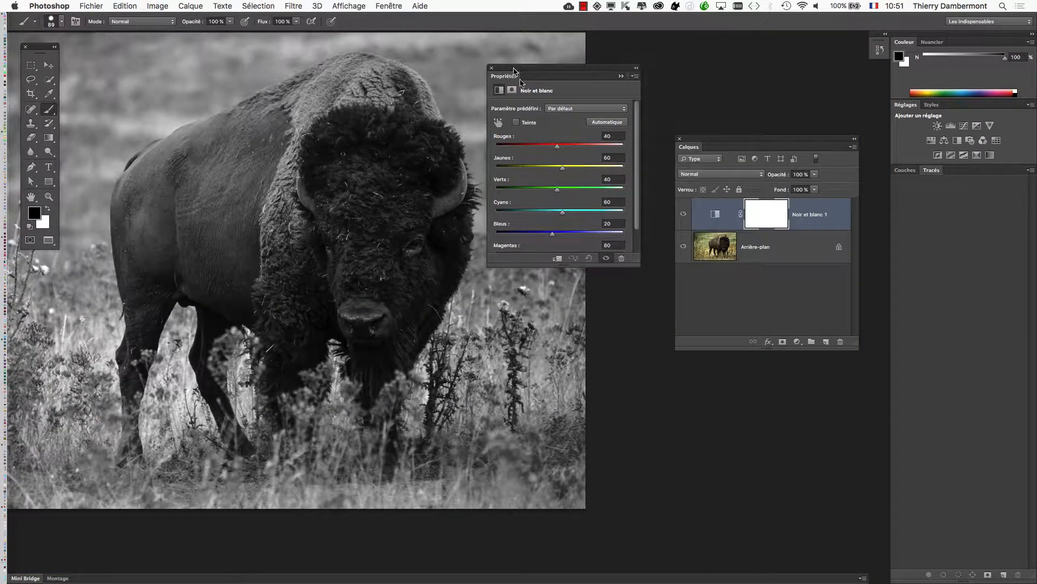
drag(634, 259, 678, 432)
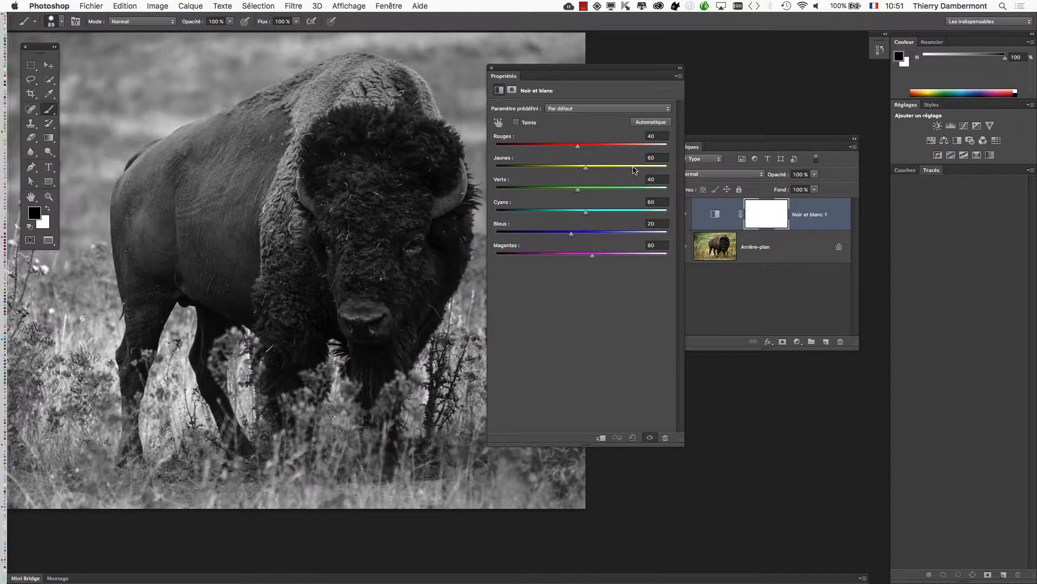
Try a Black & White mix of Reds -64, Yellows 176, Greens 218, Cyans 103, Blues -61 and Magentas 73.
click(633, 167)
drag(588, 70, 659, 67)
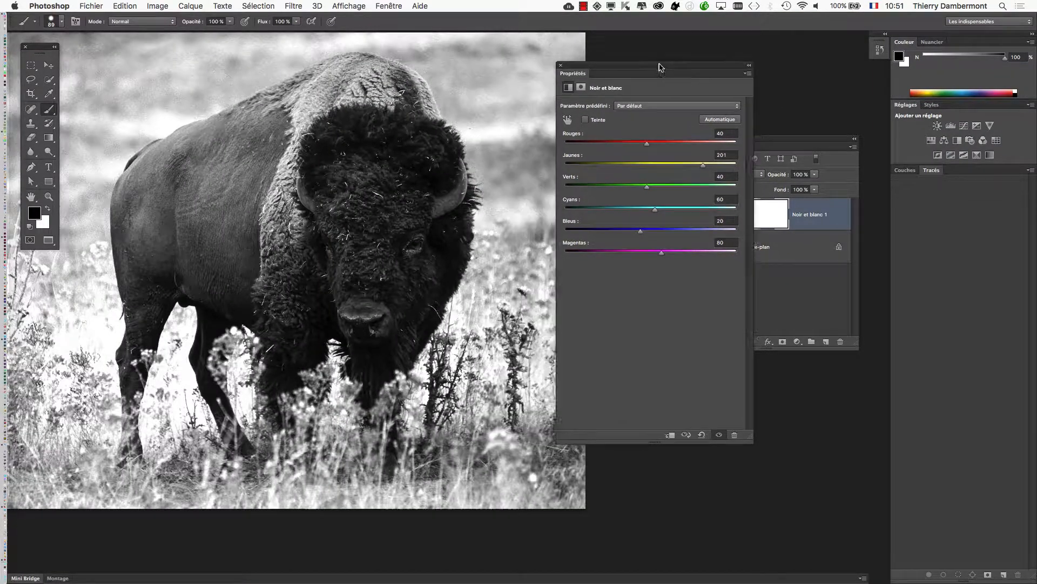
drag(597, 167, 596, 168)
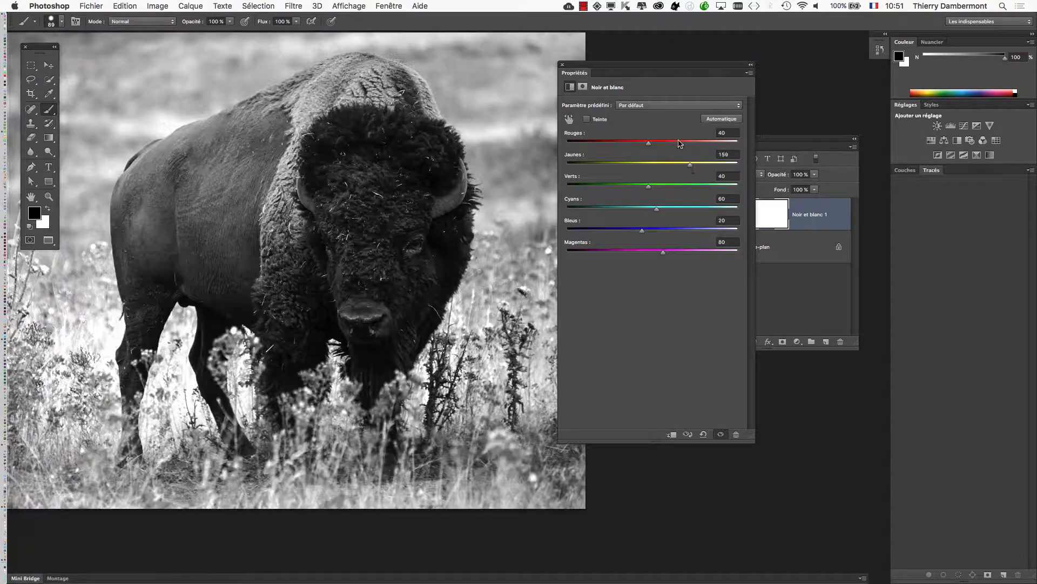
drag(681, 144, 714, 145)
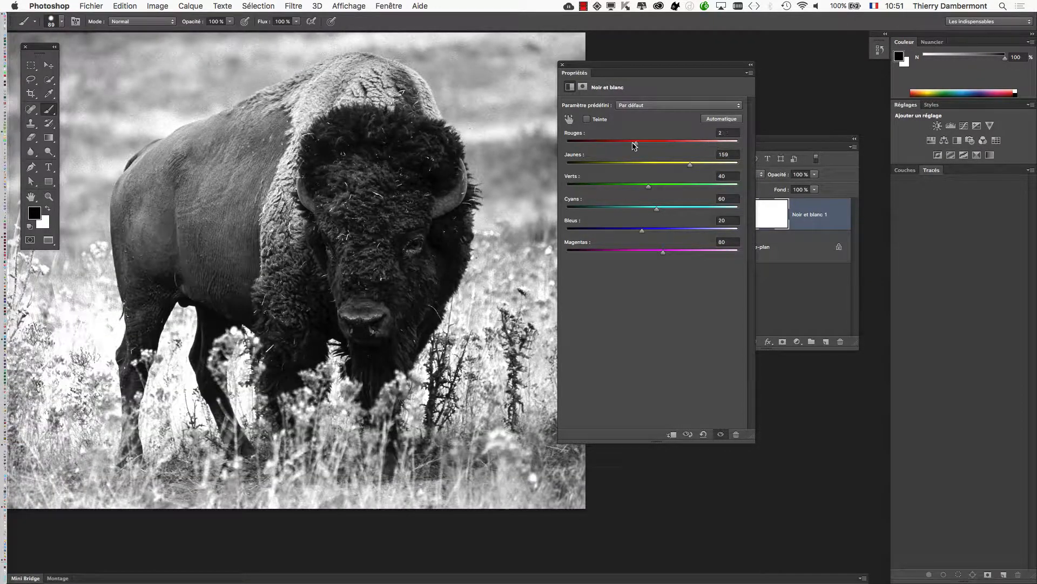
drag(634, 146, 633, 146)
mouse_move(716, 187)
mouse_down()
mouse_move(633, 188)
mouse_move(725, 187)
mouse_up()
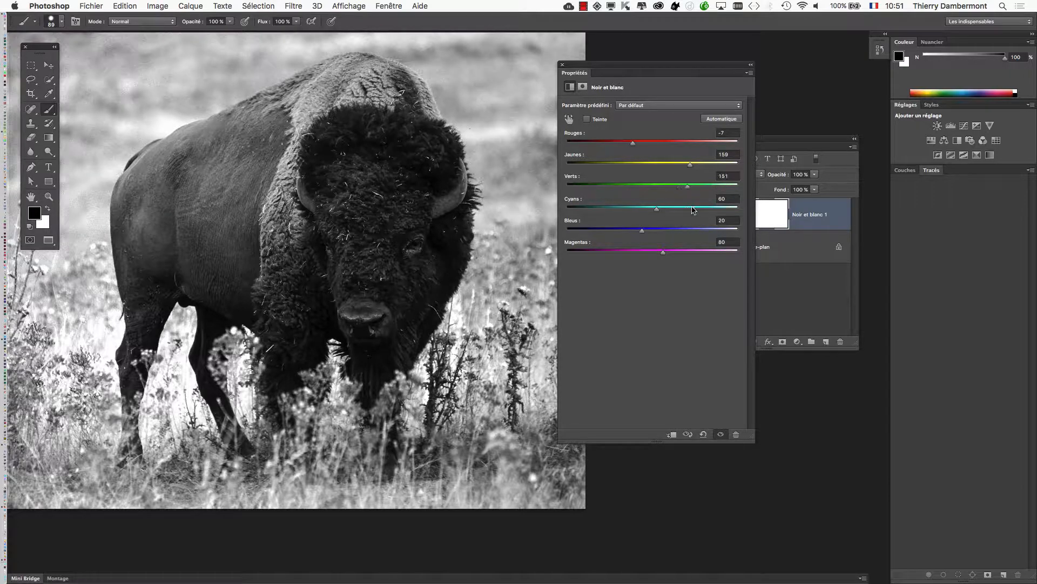
click(711, 188)
drag(694, 170, 614, 144)
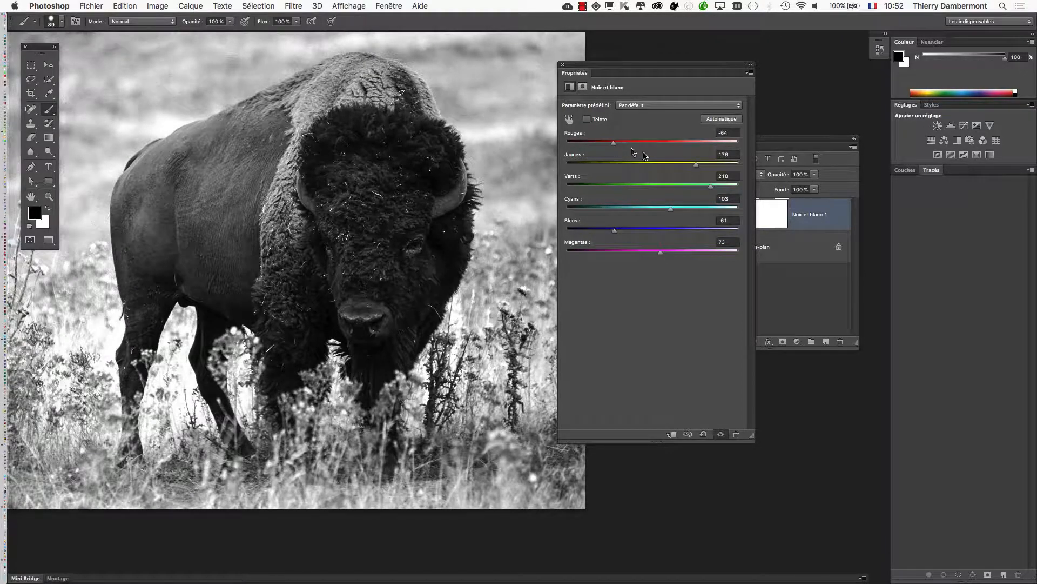
Set the Black & White mix to Reds -133, Yellows 236, Greens 248, Cyans -81, Blues -161 and Magentas -100.
drag(667, 168, 718, 166)
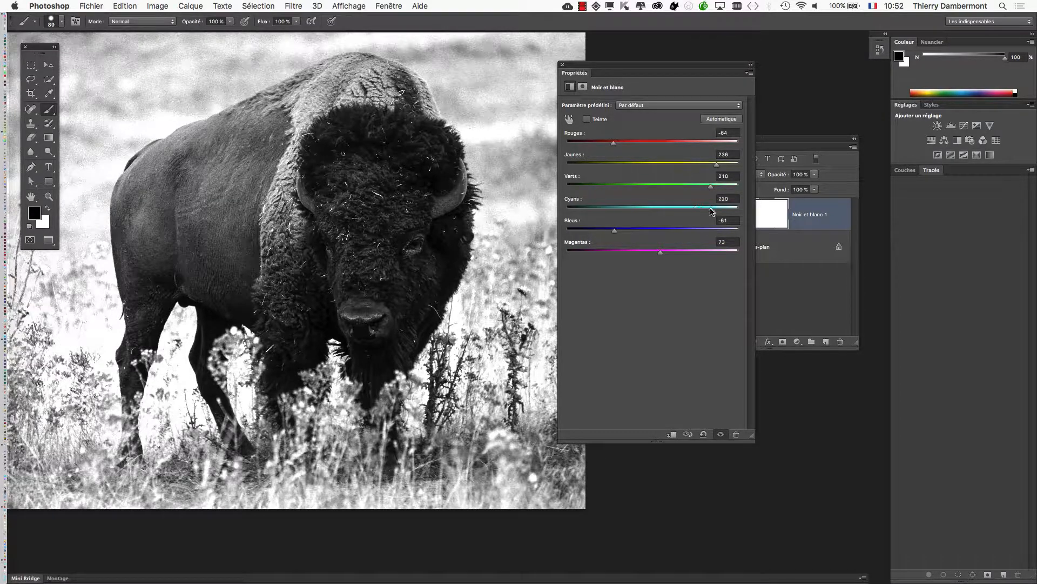
drag(711, 211, 654, 212)
drag(674, 69, 745, 92)
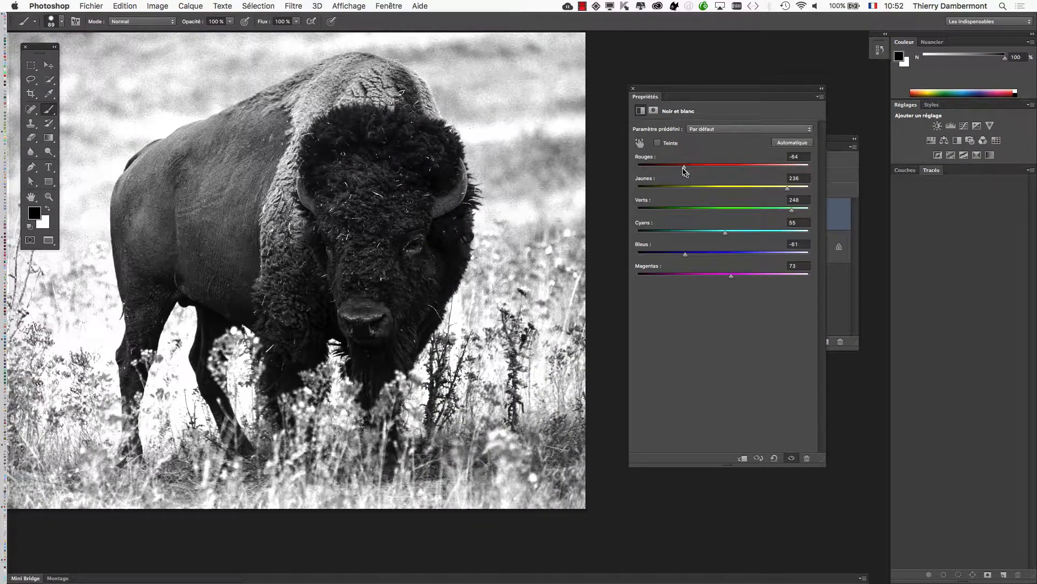
mouse_move(685, 171)
mouse_down()
mouse_move(711, 167)
mouse_move(669, 166)
mouse_up()
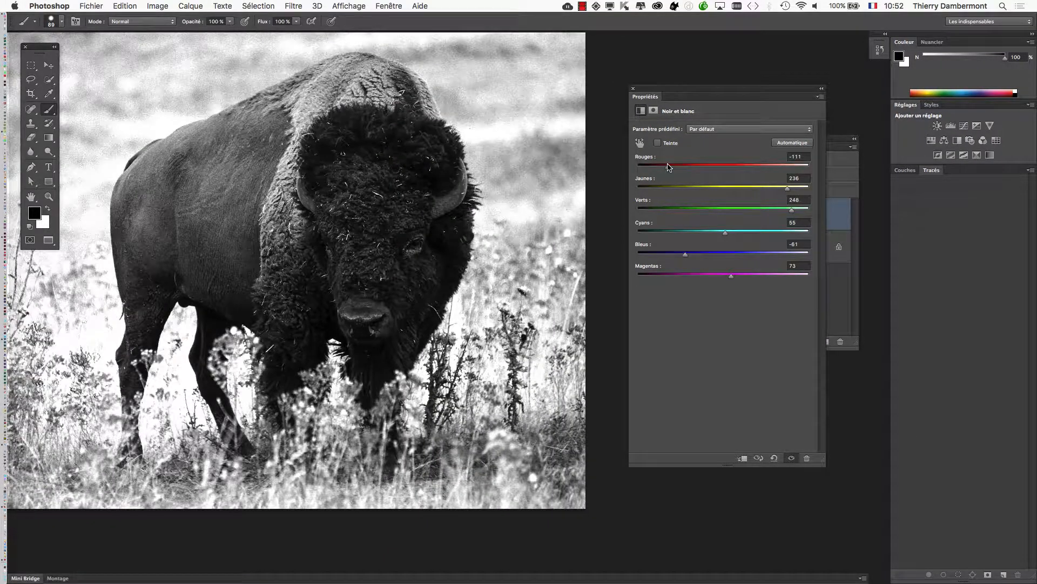
drag(685, 254, 676, 273)
mouse_move(661, 169)
mouse_down()
mouse_move(745, 167)
mouse_move(661, 167)
mouse_up()
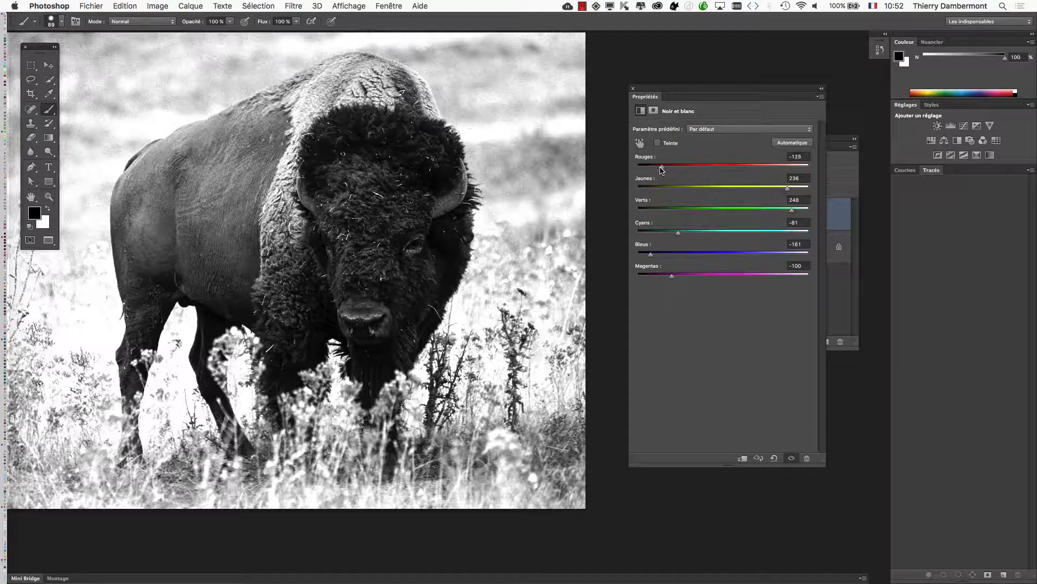
Save the bison PSD in place with the Maximize Compatibility option kept on.
click(81, 5)
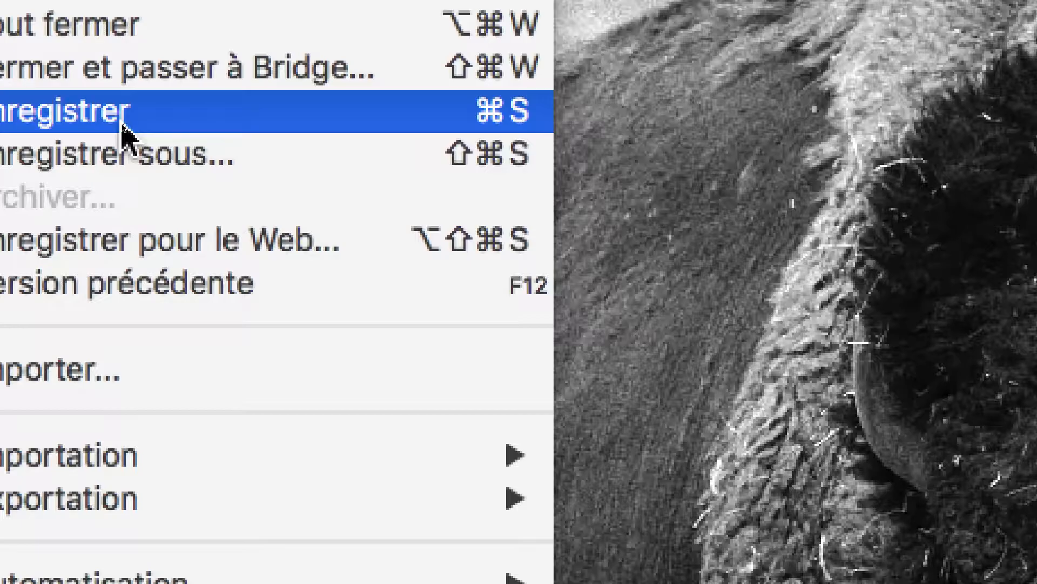
click(123, 130)
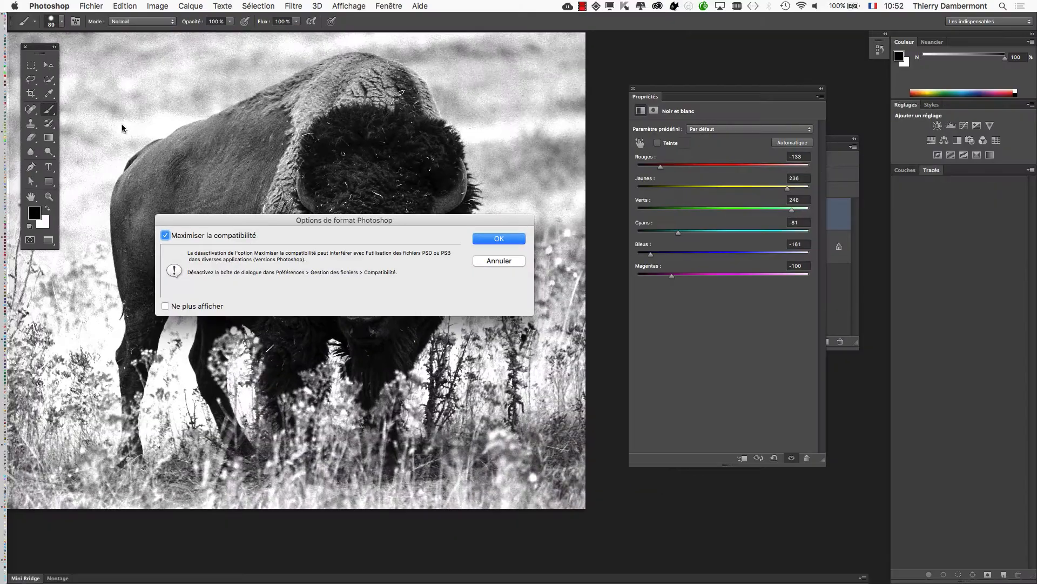
click(489, 240)
Switch back to InDesign and view the updated bison photo on its page with the Links panel moved clear of it.
key(super+Tab)
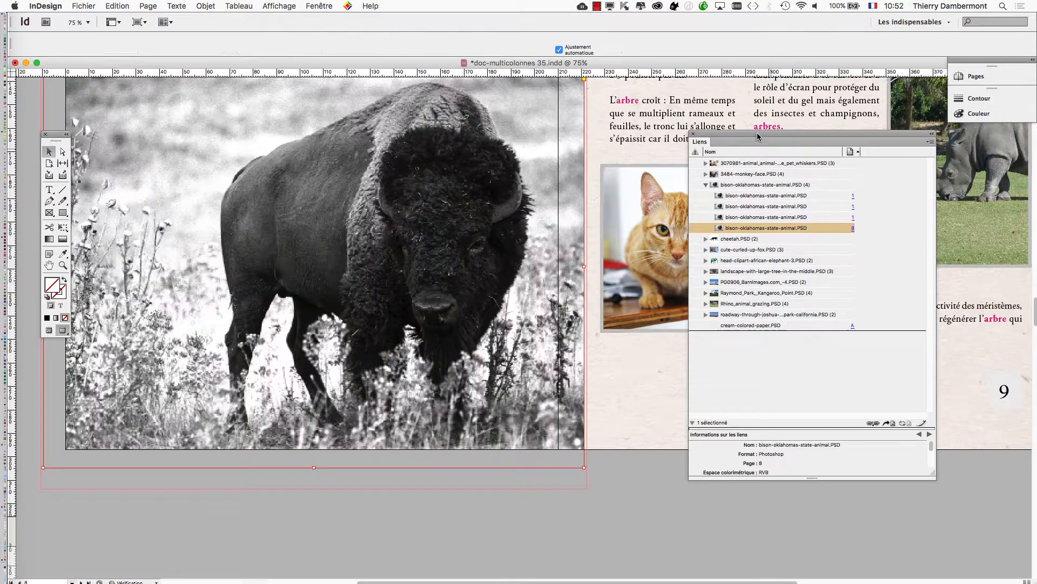
drag(764, 132, 663, 103)
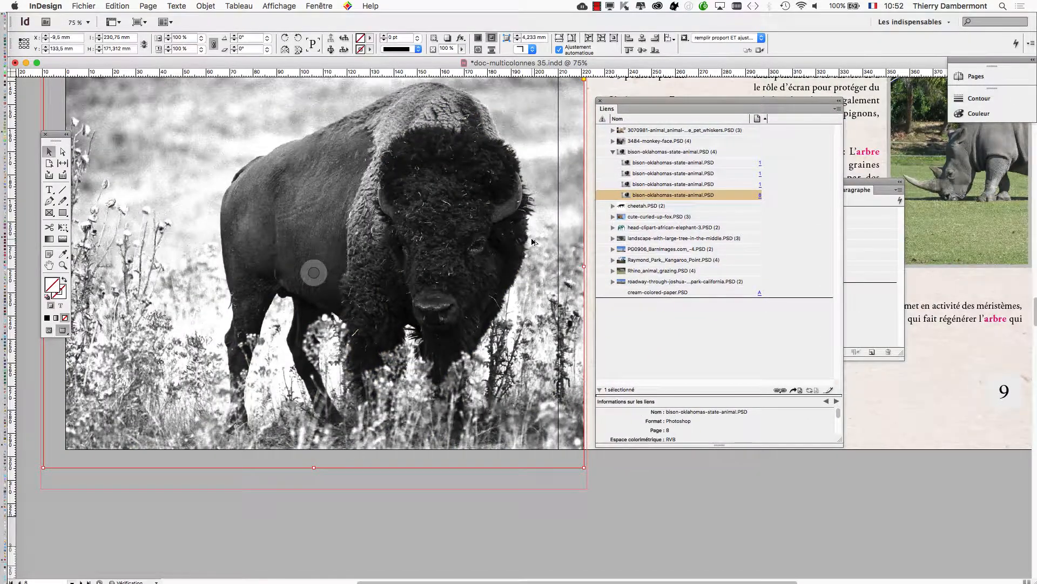
key(super+minus)
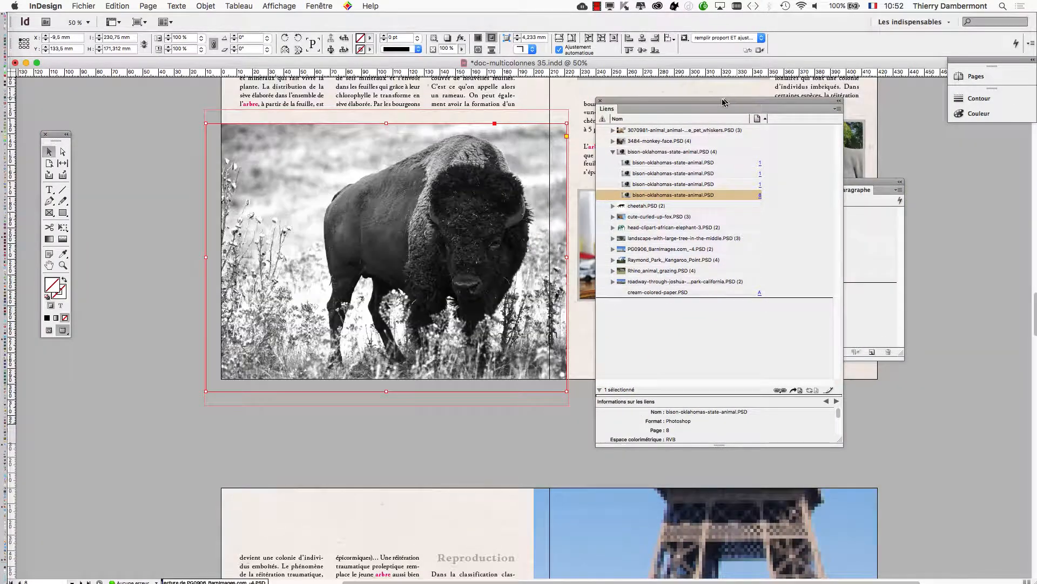
drag(721, 101, 803, 102)
drag(469, 239, 424, 290)
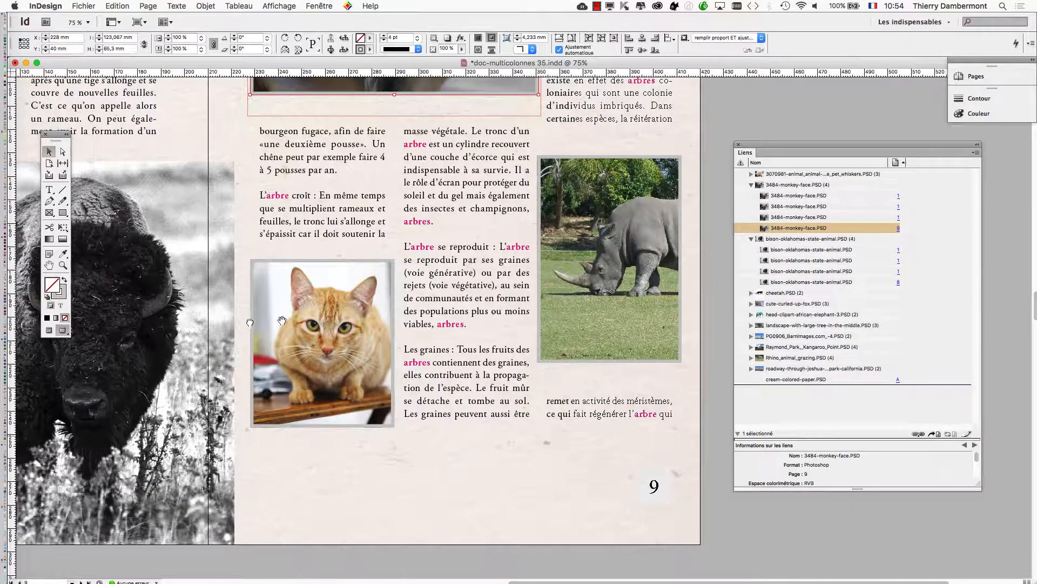
Open the page 9 rhino photo's linked PSD in Photoshop with Edit Original and place the Layers panel beside the image.
scroll(579, 253, up, 1)
click(580, 240)
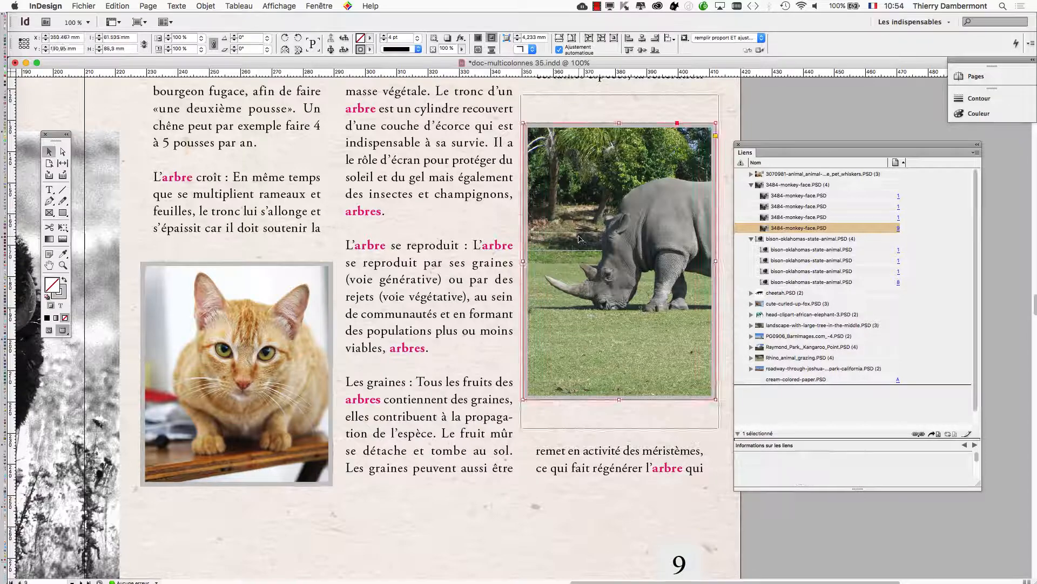
right_click(580, 240)
click(633, 439)
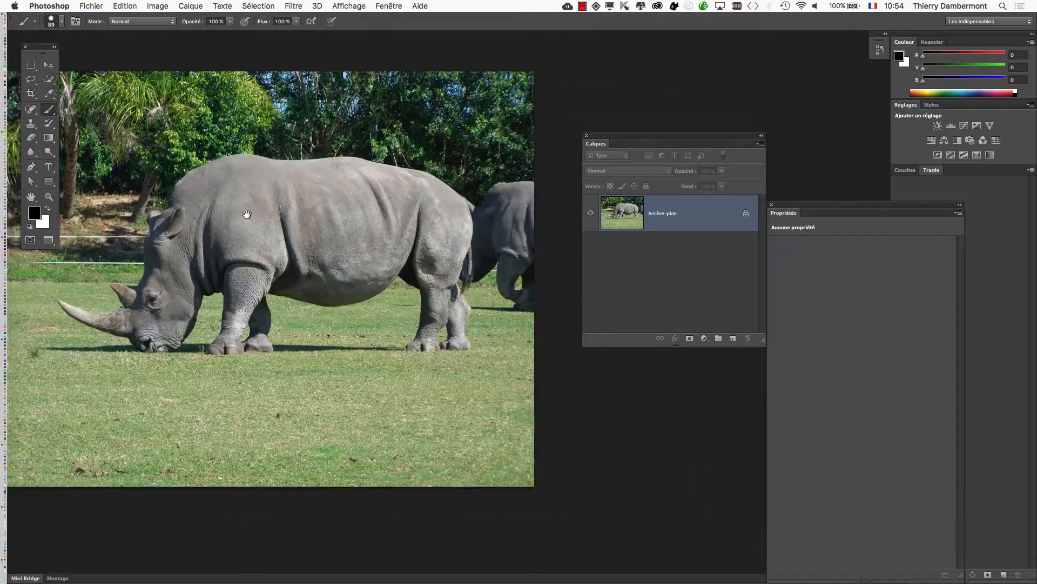
drag(247, 215, 363, 245)
drag(603, 136, 711, 76)
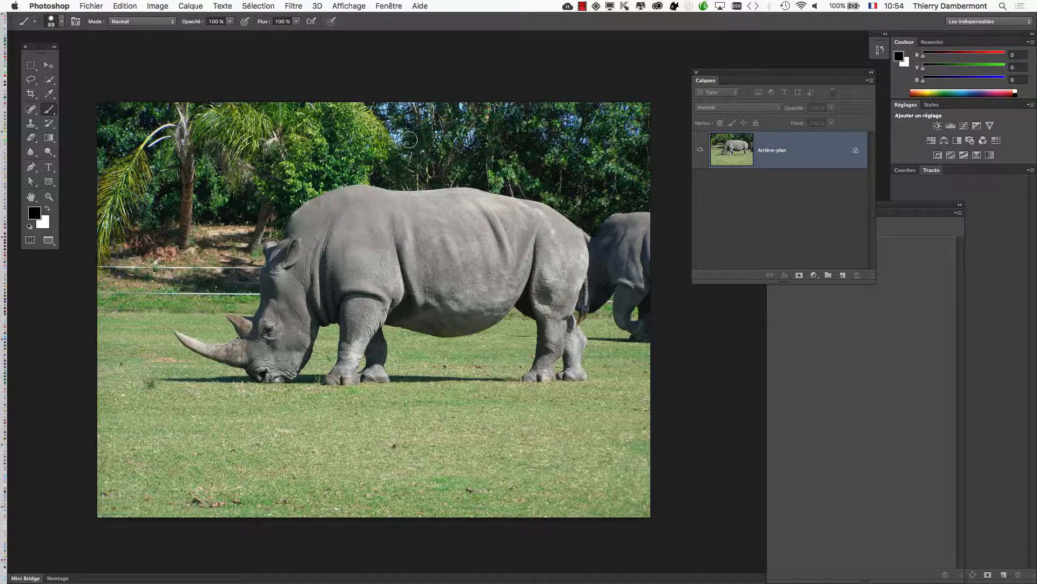
Add a Hue/Saturation adjustment layer above the rhino background.
click(194, 6)
mouse_move(265, 111)
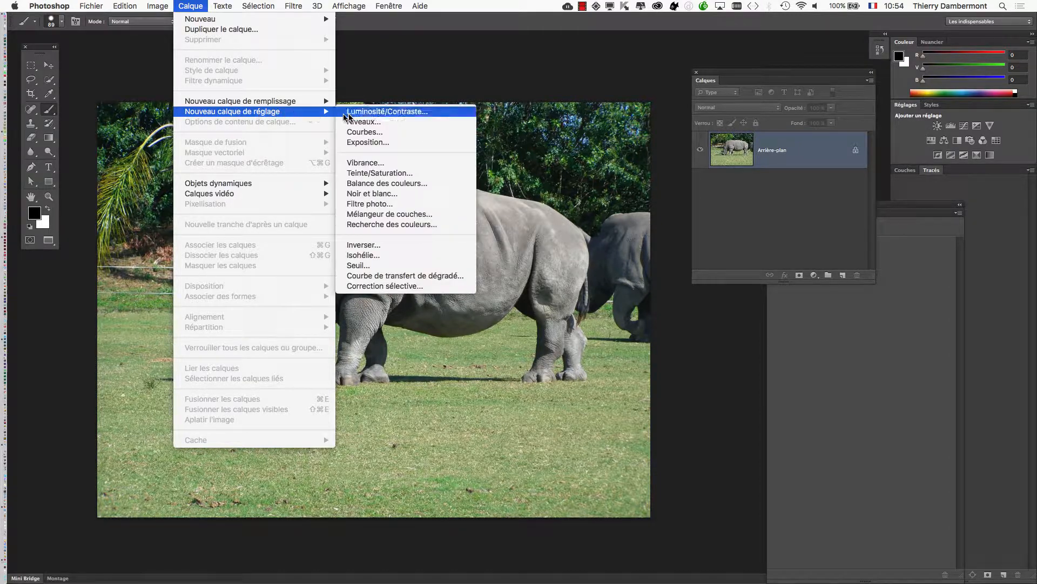
click(425, 177)
click(774, 94)
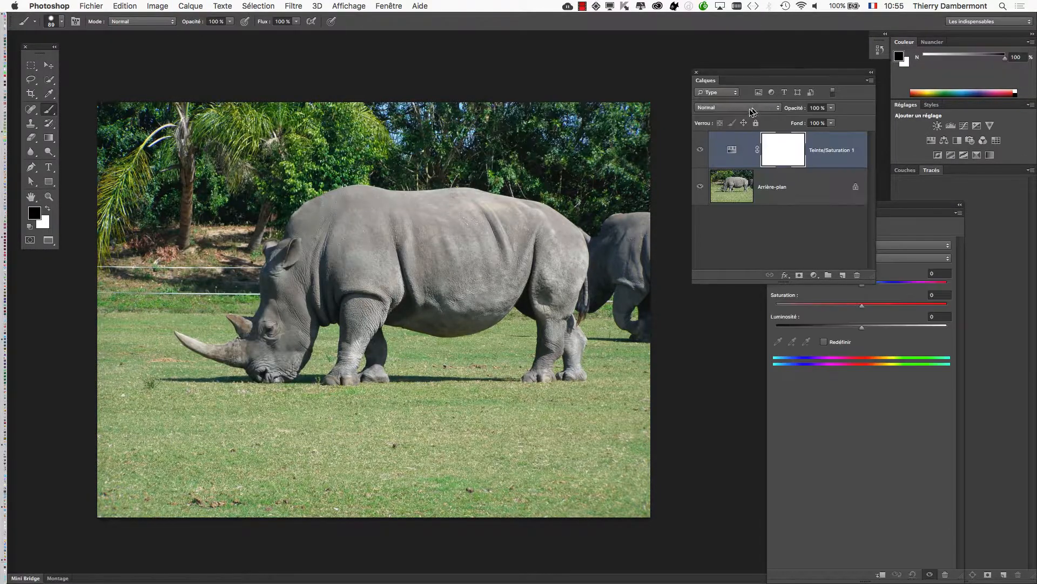
Move the Layers panel to the rhino image's edge and reopen the Hue/Saturation layer's properties from its thumbnail.
drag(728, 77, 689, 127)
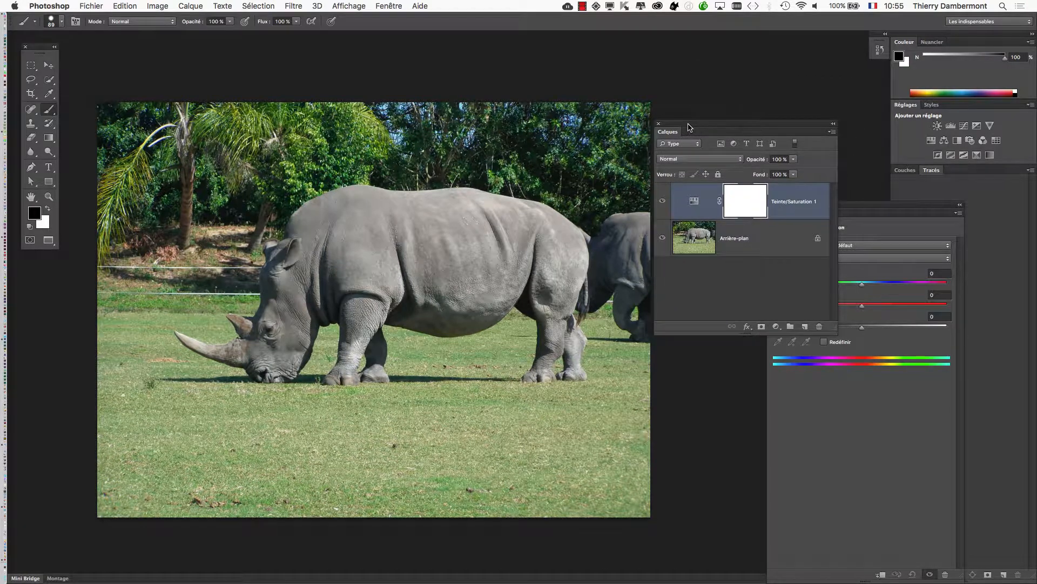
click(894, 212)
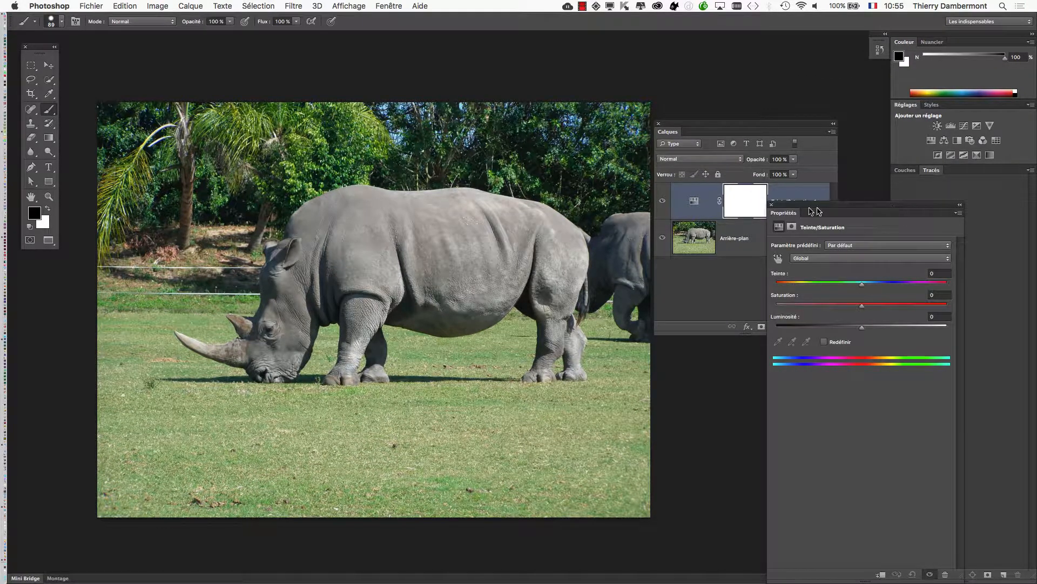
click(772, 204)
double_click(696, 203)
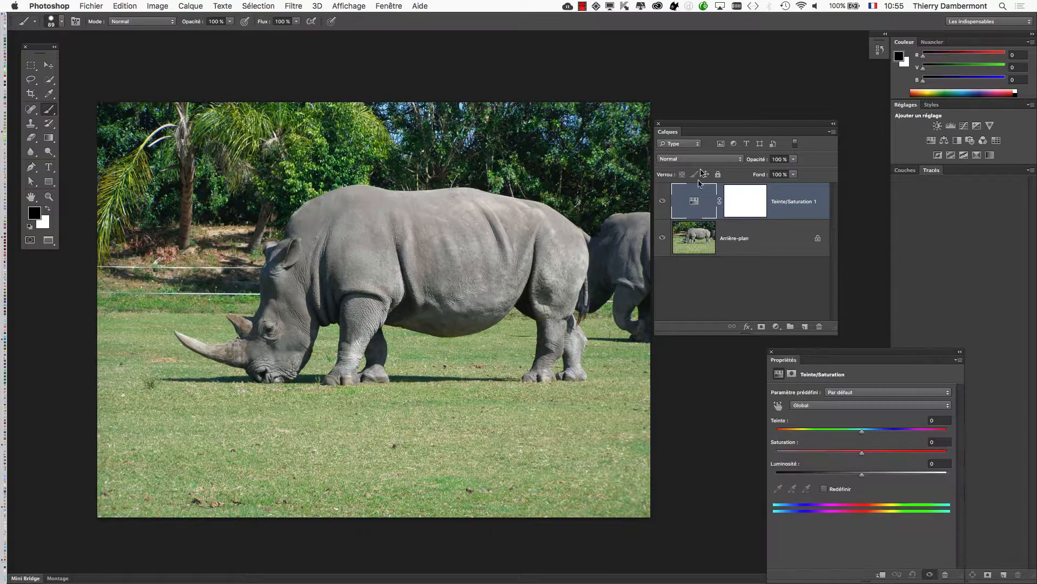
Place the Layers panel over the grass, then widen and shorten the Properties panel and set it beside the rhino image.
drag(698, 127, 198, 446)
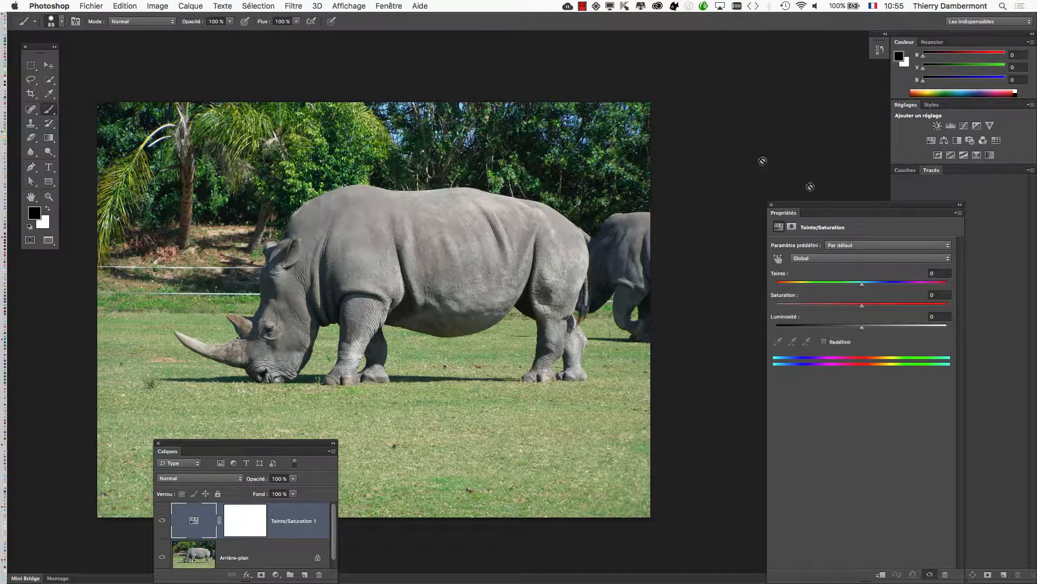
drag(855, 208, 727, 107)
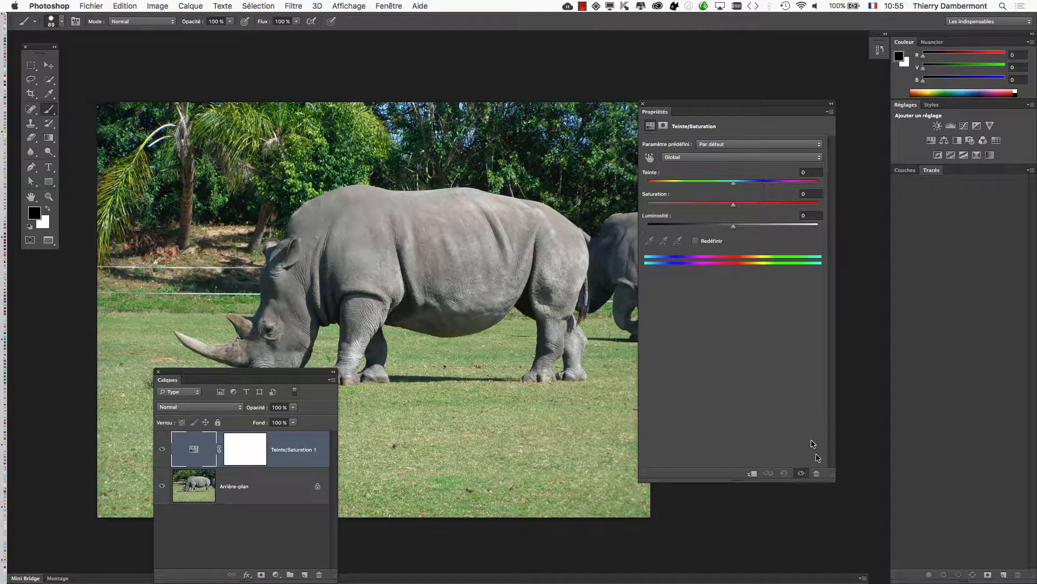
drag(829, 473, 854, 367)
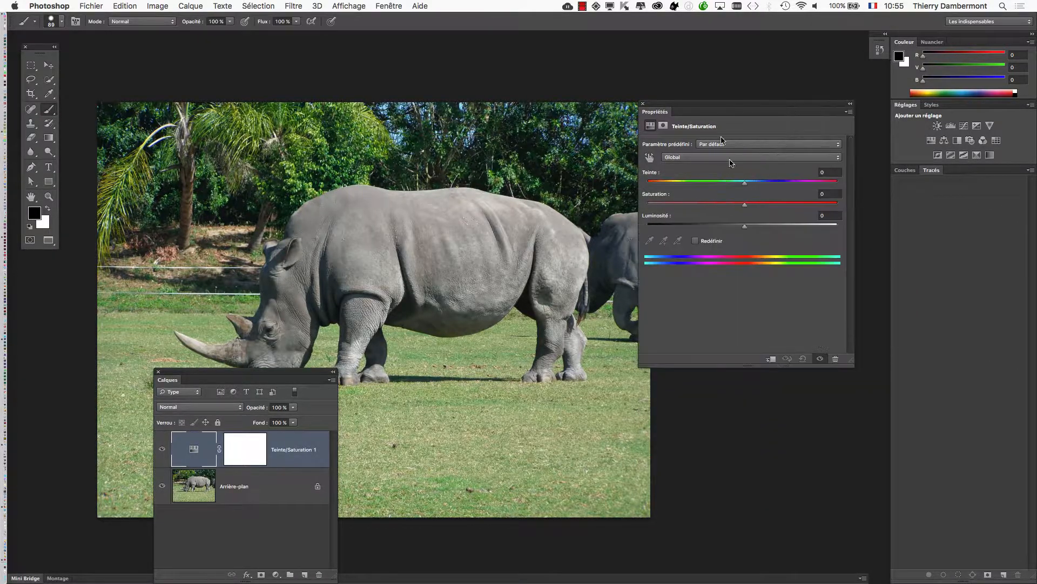
drag(692, 105, 747, 112)
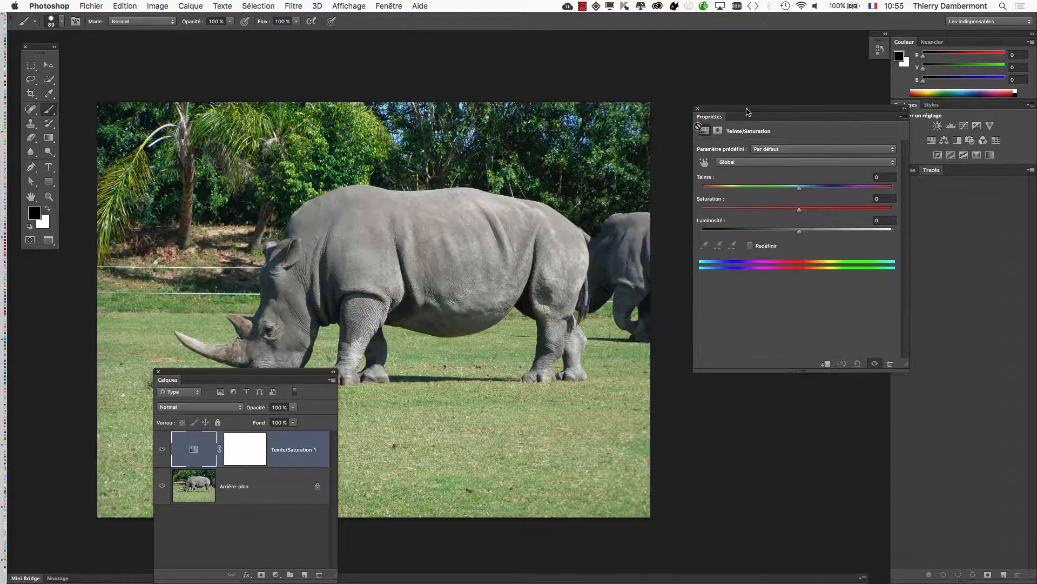
Collapse the Layers panel out of the way below the image and bring the Properties panel slightly closer to the rhino photo.
drag(311, 374, 265, 481)
double_click(265, 481)
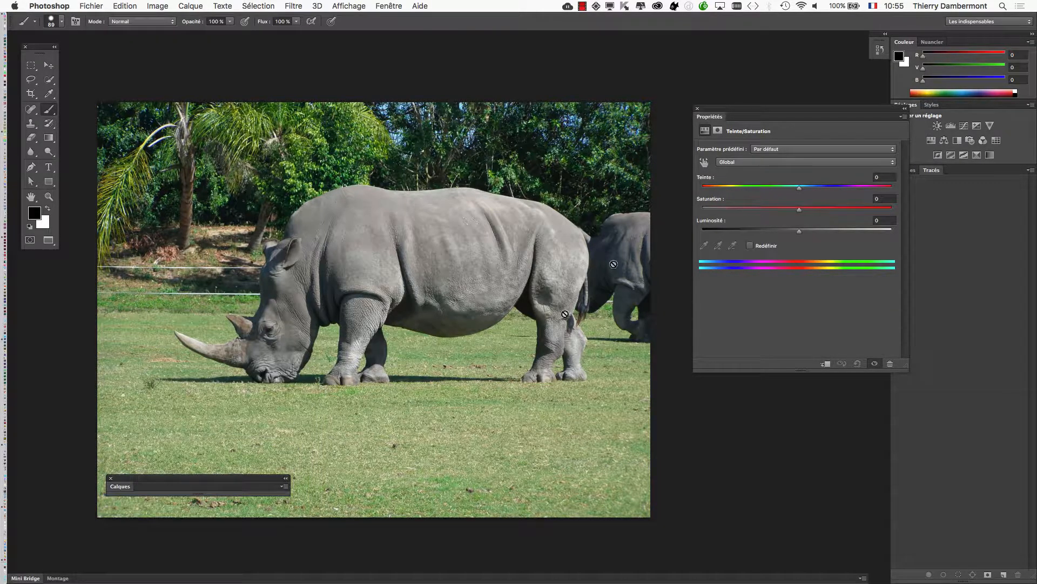
drag(717, 109, 703, 102)
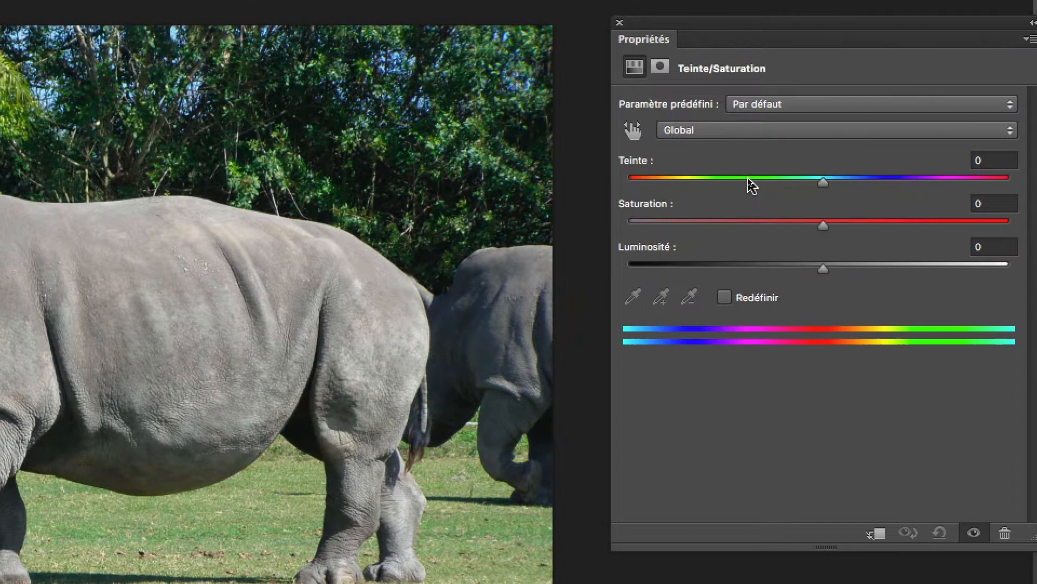
Restrict the Hue/Saturation adjustment to the greens, then set their hue to -134 and saturation to +51.
drag(744, 184, 779, 182)
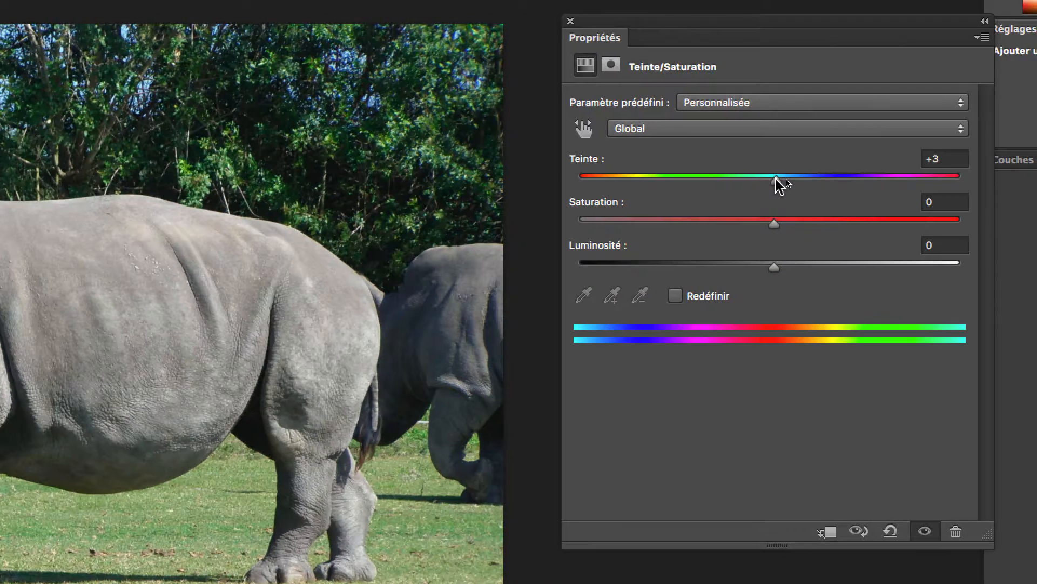
click(720, 130)
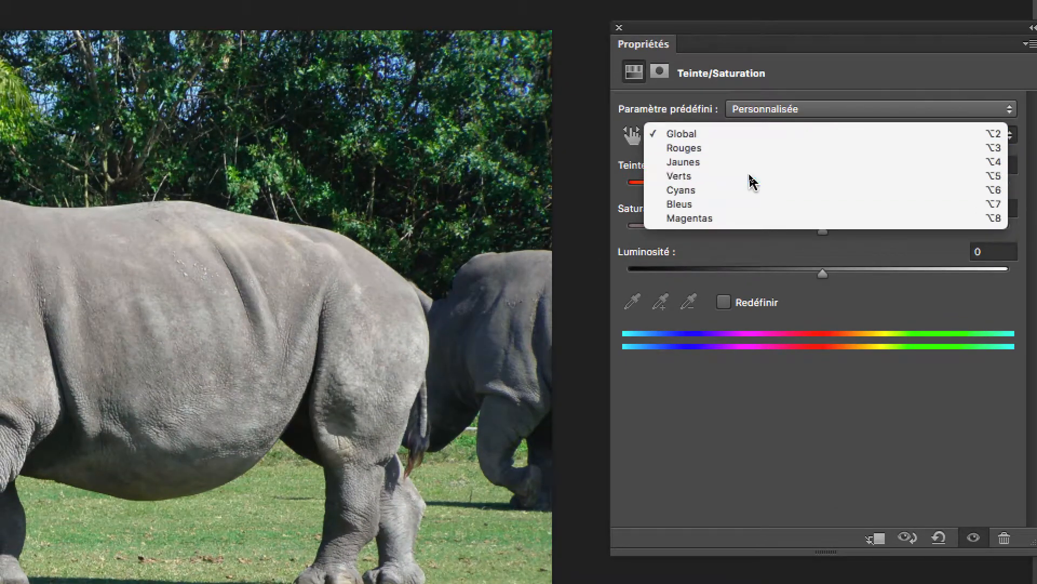
click(754, 202)
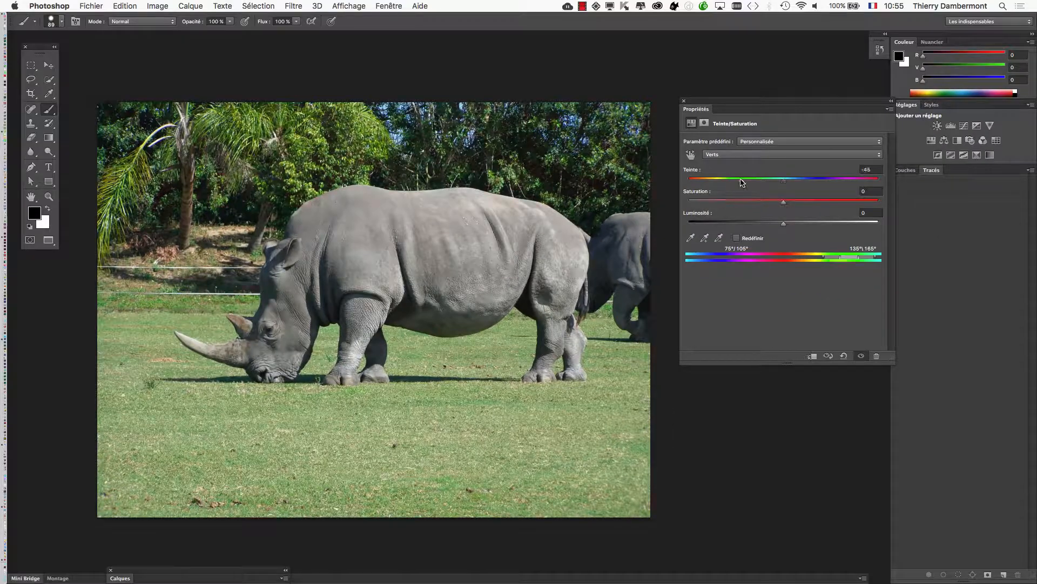
drag(742, 182, 687, 177)
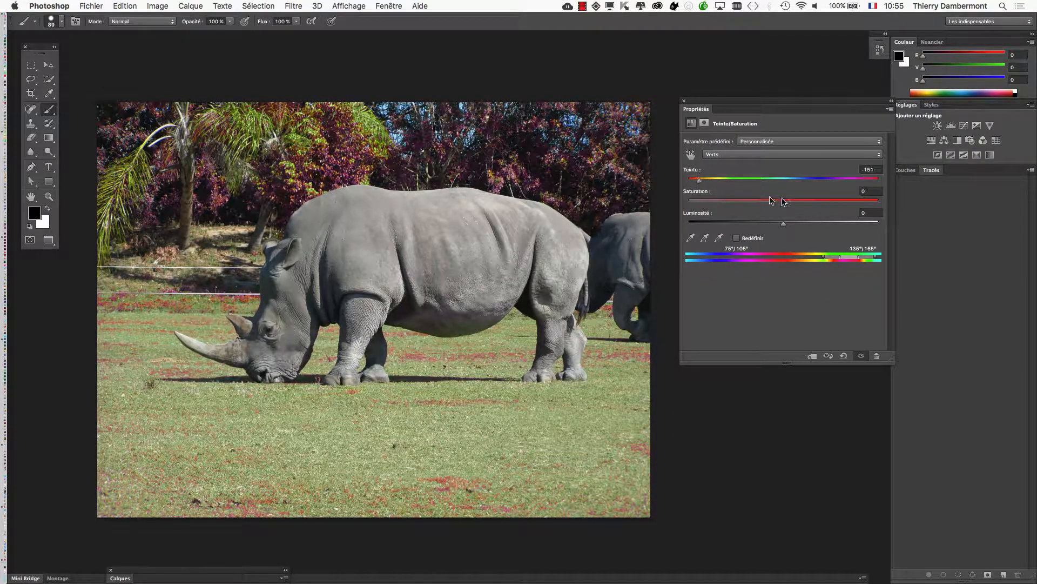
drag(839, 179, 706, 180)
drag(785, 204, 833, 206)
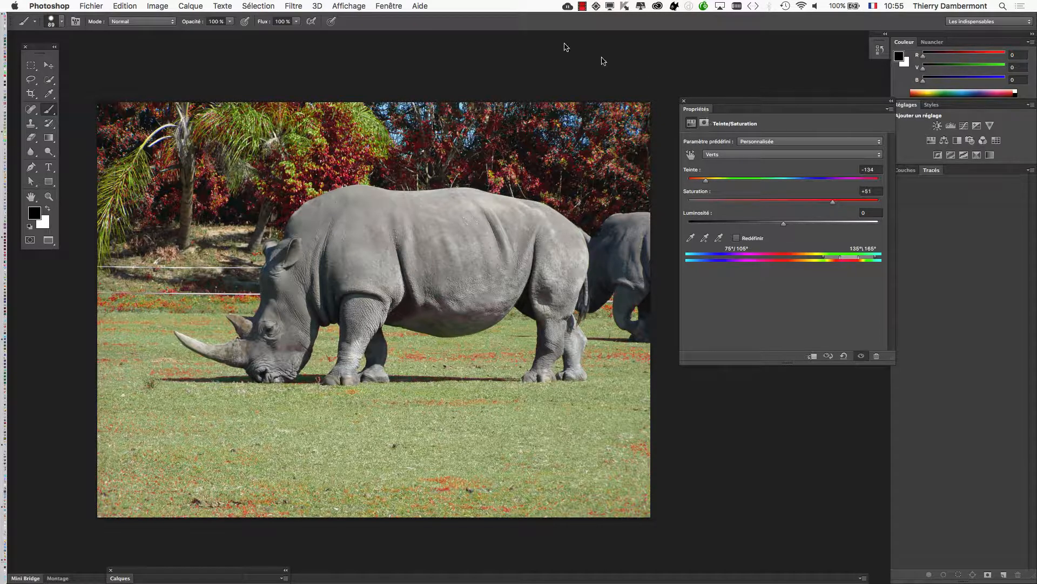
Expand the Layers panel to inspect the Hue/Saturation layer, then collapse it out of the way below the image.
drag(184, 573, 600, 123)
click(583, 118)
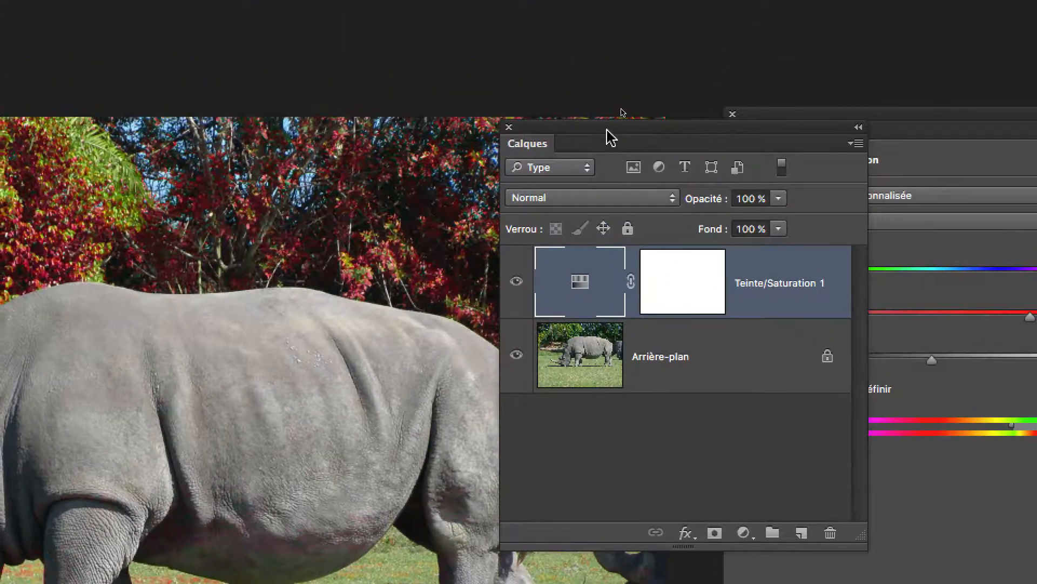
drag(611, 138, 631, 459)
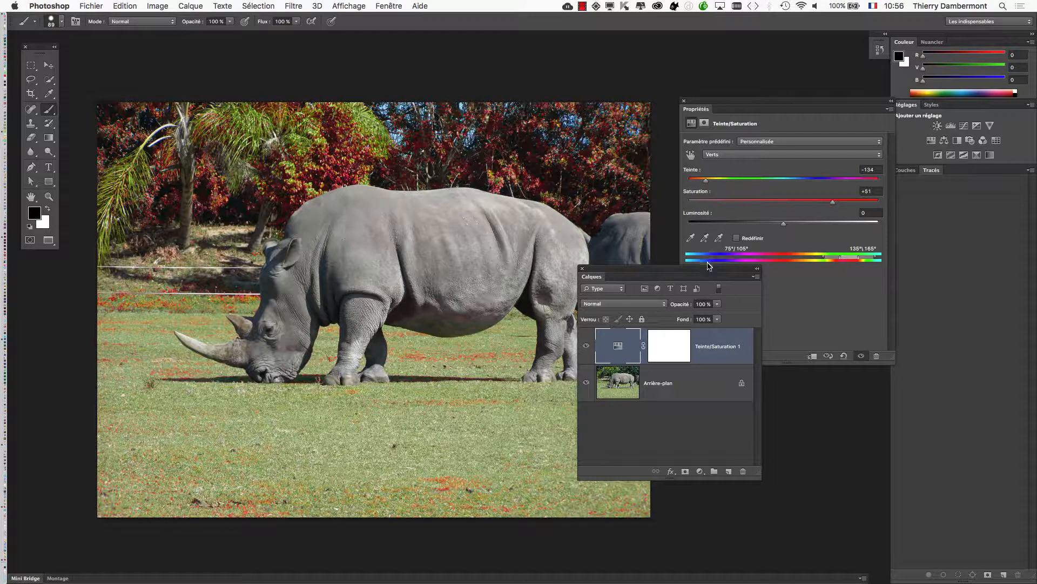
drag(709, 268, 577, 469)
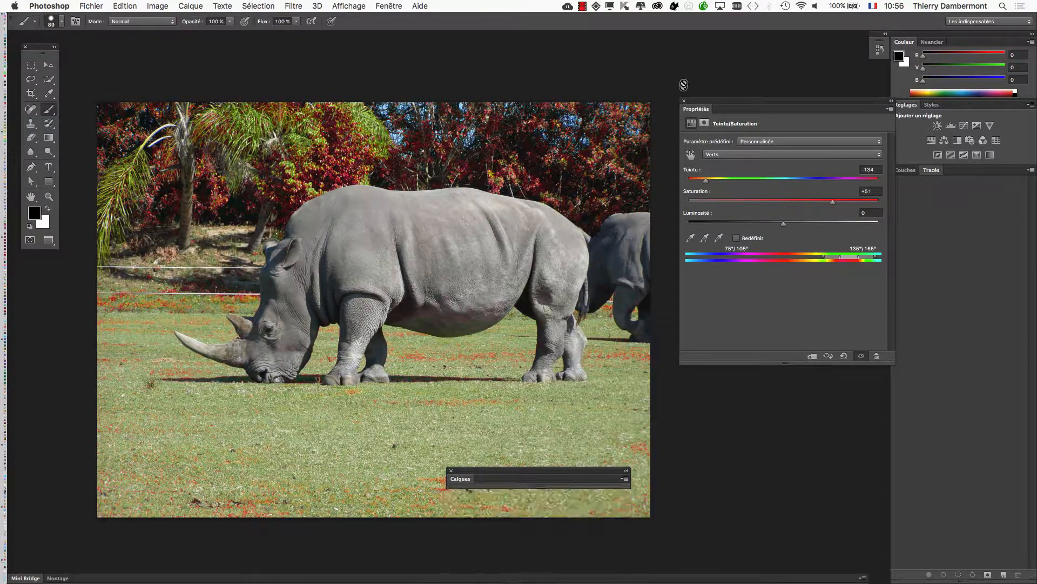
Place and widen the Properties panel over the photo, then shift the greens colour range to recolour part of the grass and foliage.
drag(729, 100, 550, 51)
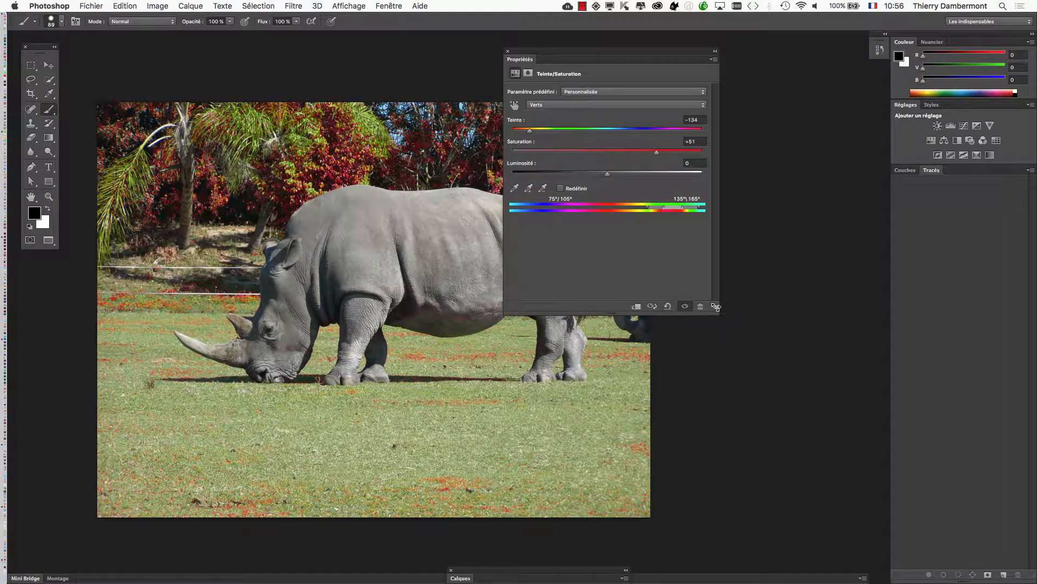
drag(716, 307, 889, 217)
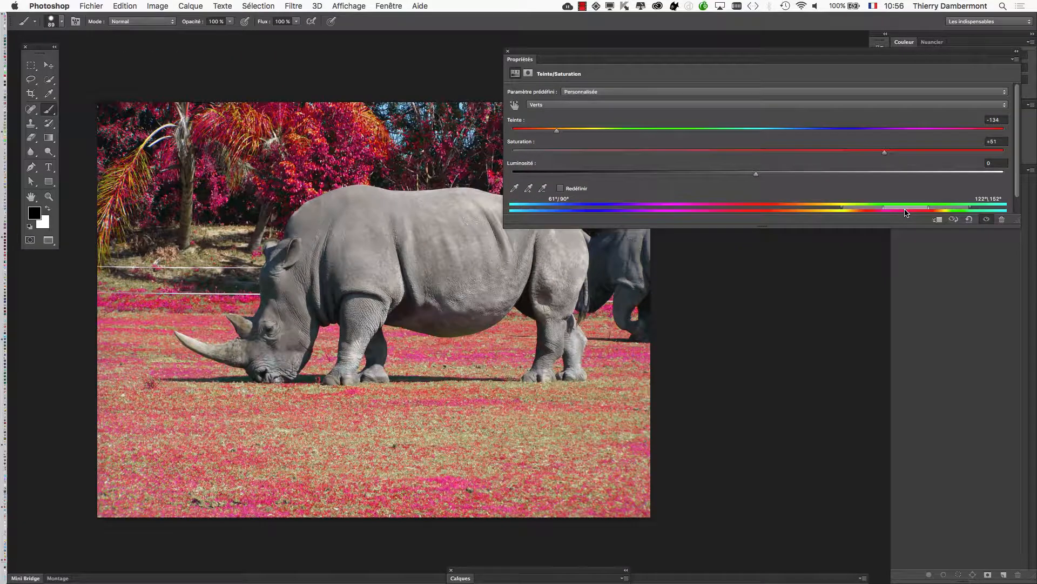
drag(928, 209, 879, 210)
drag(947, 209, 879, 211)
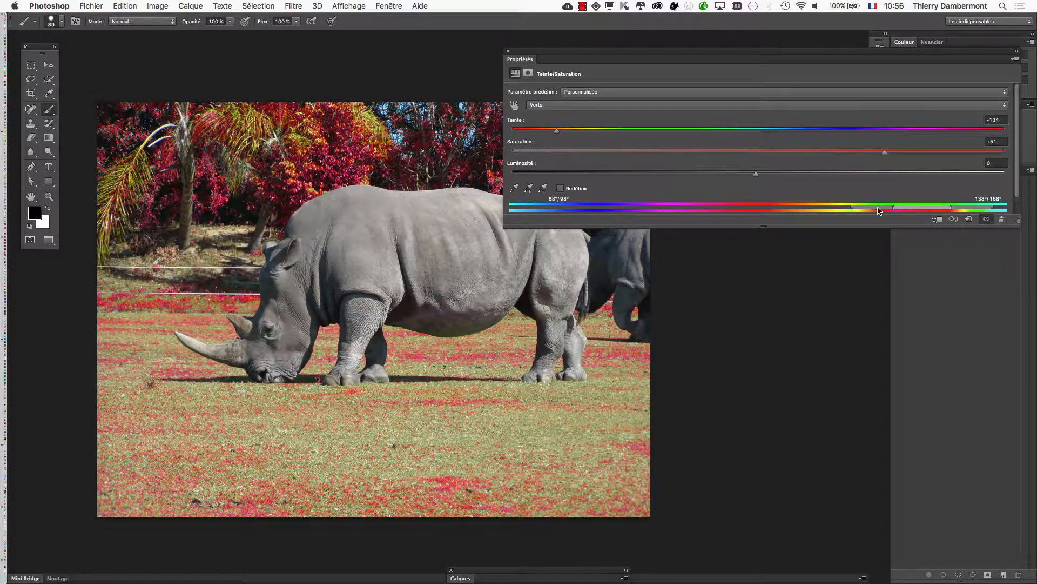
drag(968, 209, 979, 210)
Lower the saturation of the greens adjustment and close the Properties panel.
drag(867, 157, 801, 157)
click(508, 54)
Expand the Layers panel beside the rhino photo and toggle the Hue/Saturation layer's visibility repeatedly to compare the original and recoloured image.
drag(492, 573, 695, 180)
click(667, 181)
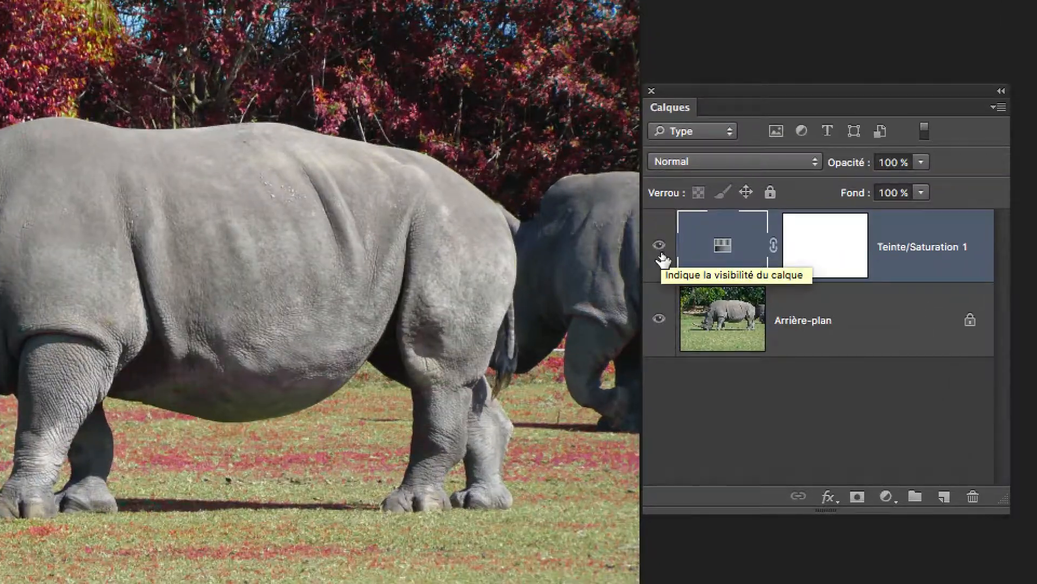
click(660, 252)
click(661, 254)
click(662, 254)
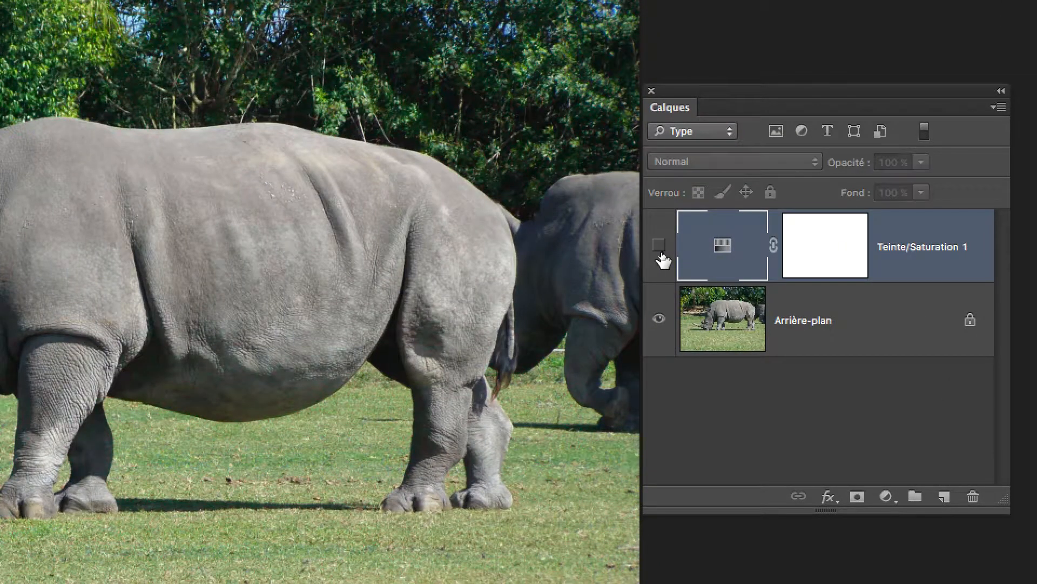
click(661, 254)
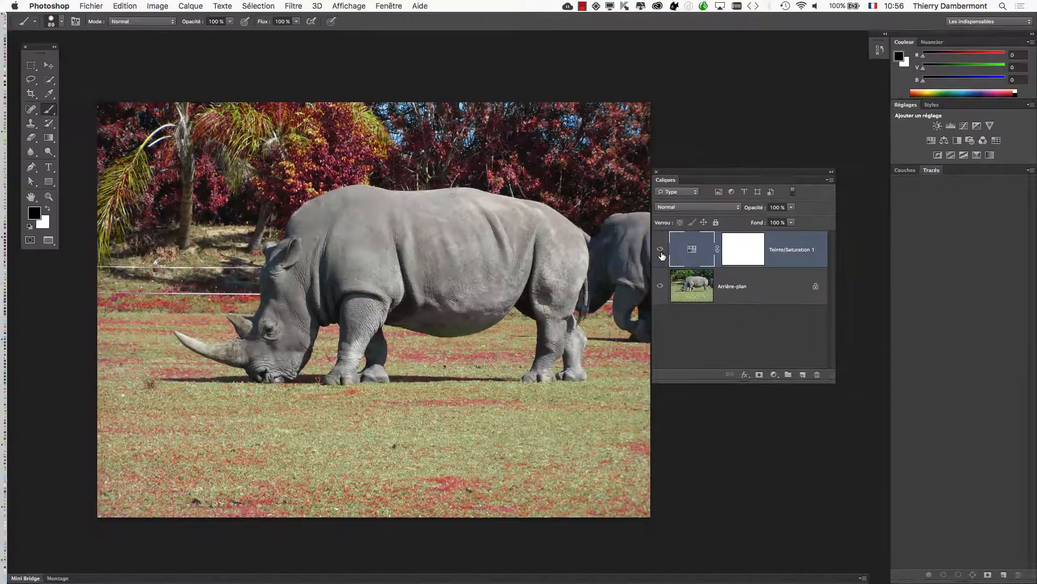
drag(674, 174, 789, 127)
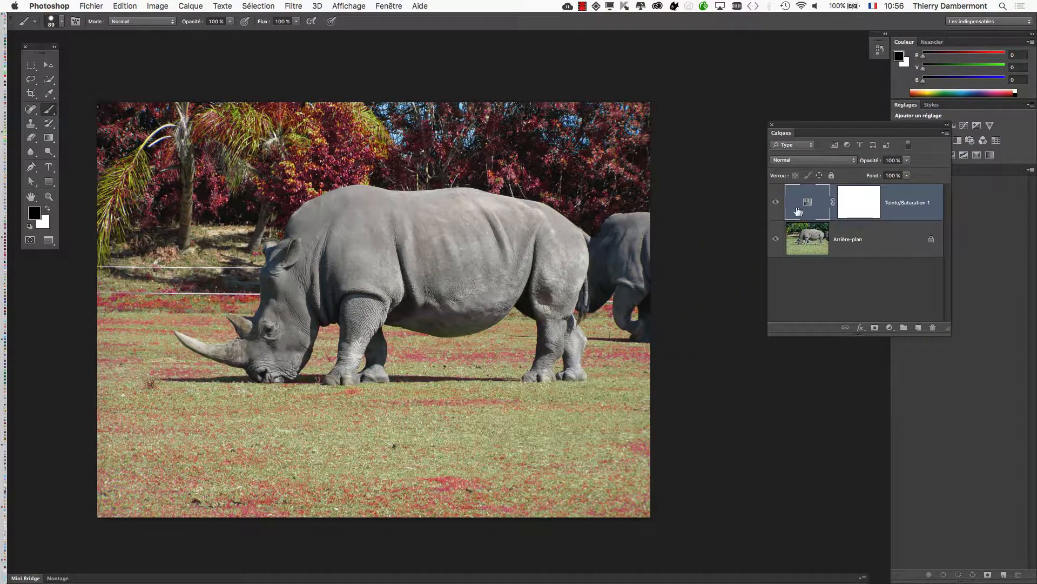
click(776, 204)
click(776, 203)
click(776, 204)
click(776, 204)
click(776, 205)
click(775, 204)
click(776, 205)
click(776, 204)
click(776, 204)
click(775, 214)
click(776, 205)
click(775, 207)
Convert the rhino background layer to a smart object.
click(870, 252)
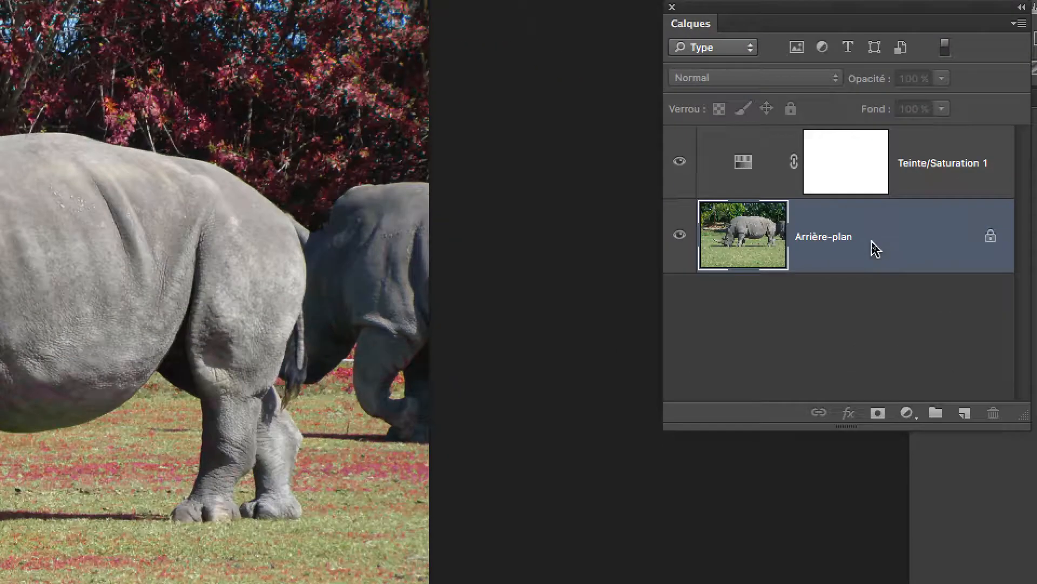
right_click(872, 243)
click(935, 322)
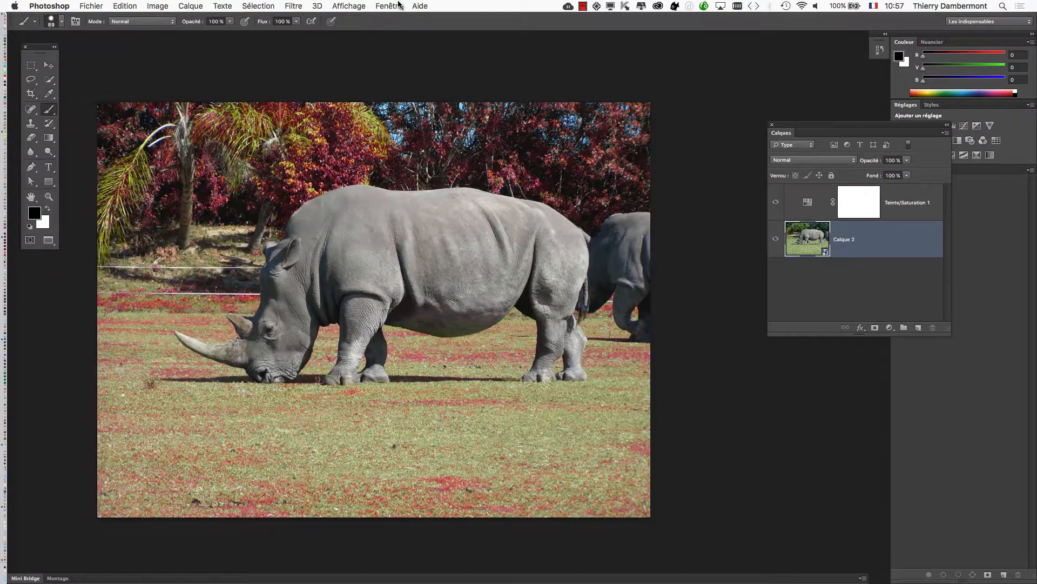
Apply an Unsharp Mask (Accentuation) smart filter to the rhino layer with amount 31%, radius 348.9 pixels and threshold 7 levels.
click(389, 5)
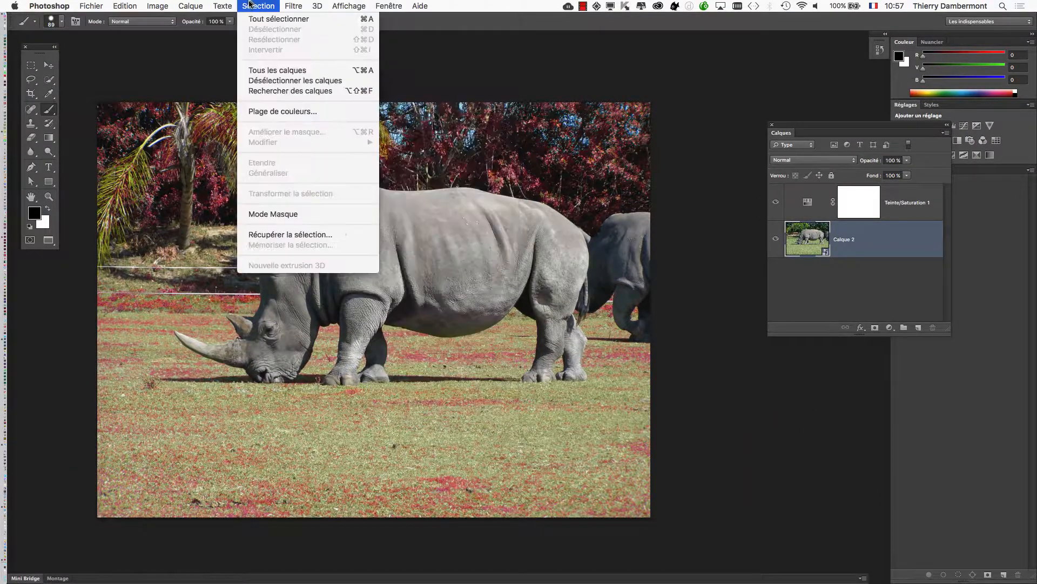
mouse_move(293, 5)
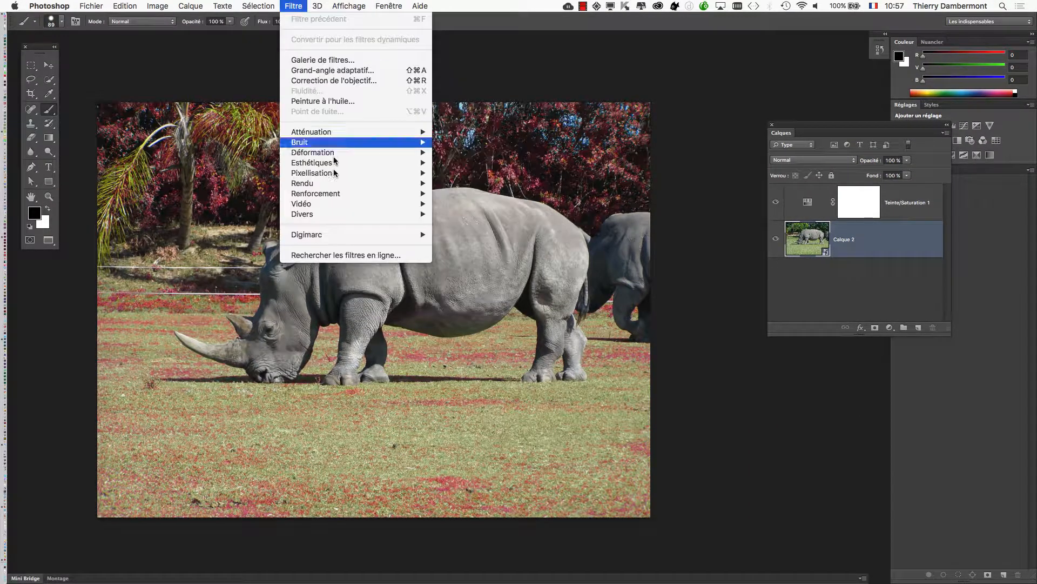
mouse_move(346, 197)
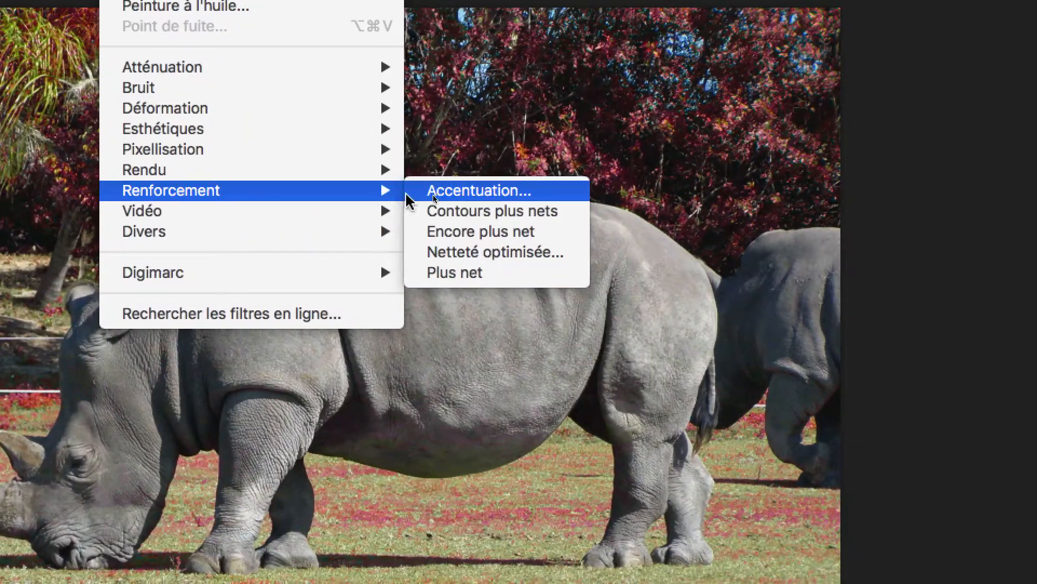
click(433, 192)
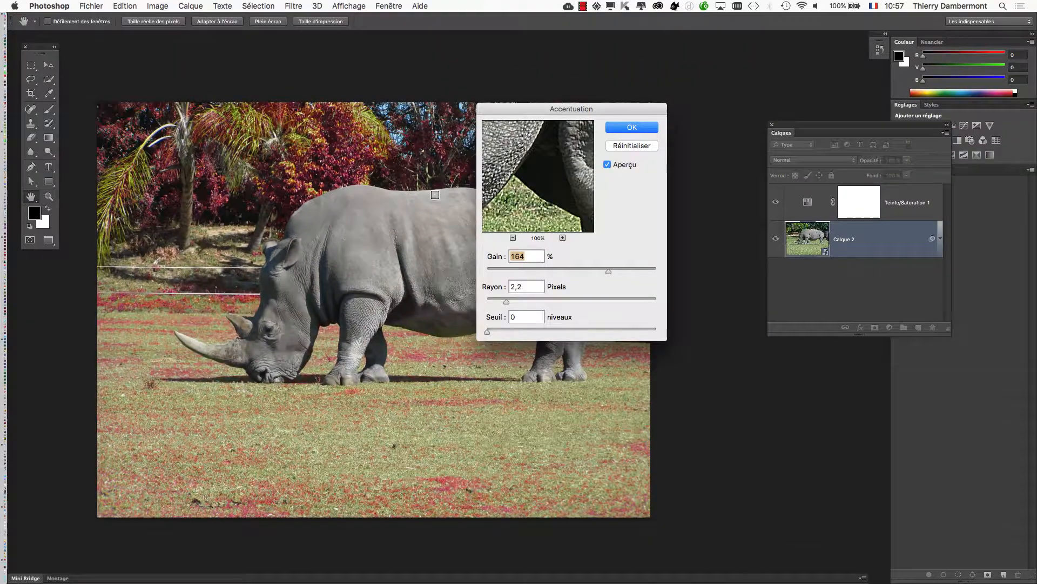
drag(682, 265, 725, 236)
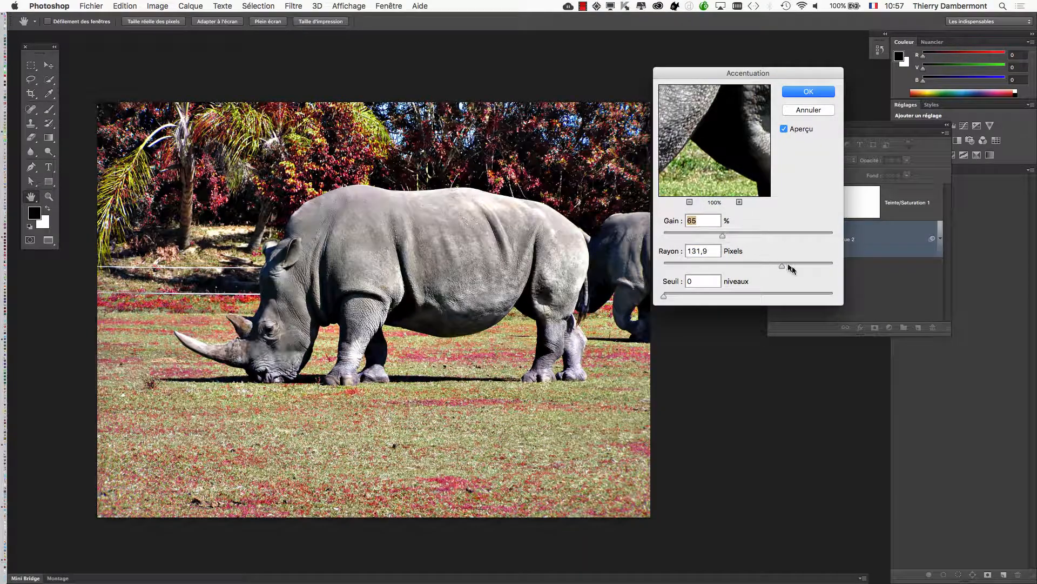
click(739, 238)
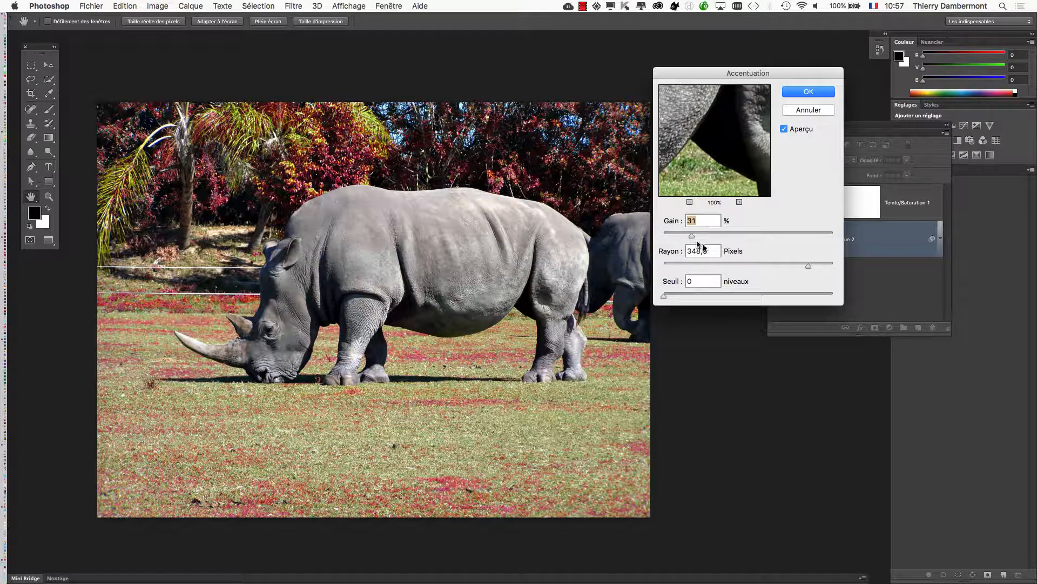
click(682, 296)
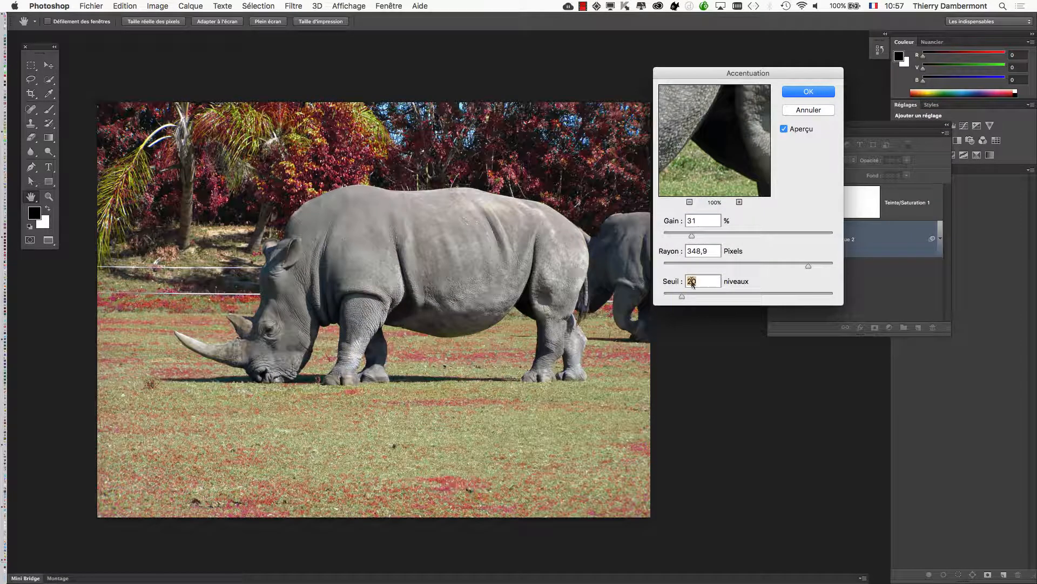
drag(671, 296, 671, 296)
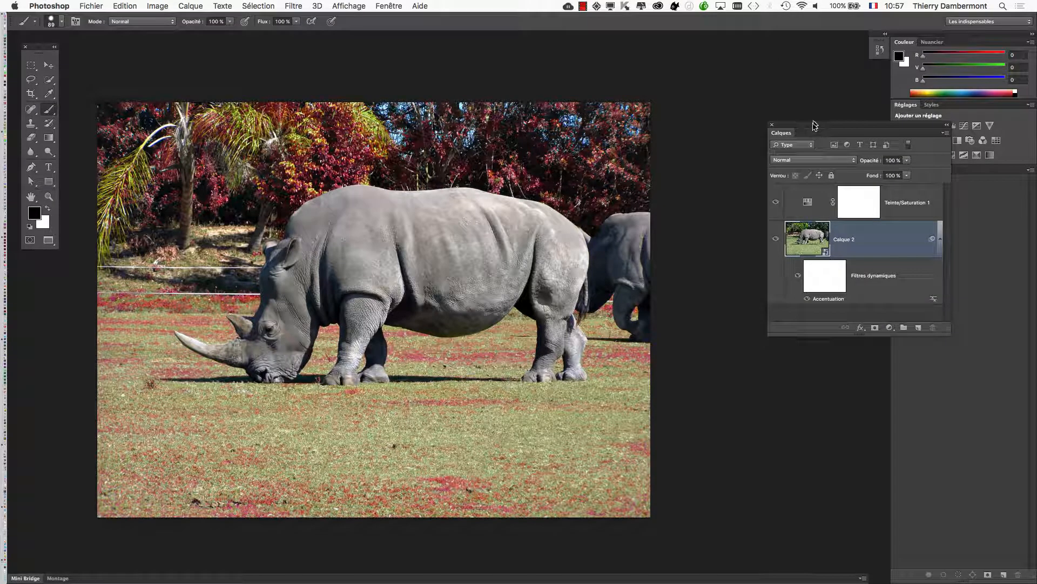
Move the Layers panel nearer the photo and lengthen it, then toggle the Accentuation smart filter off and on to compare.
drag(815, 125, 715, 122)
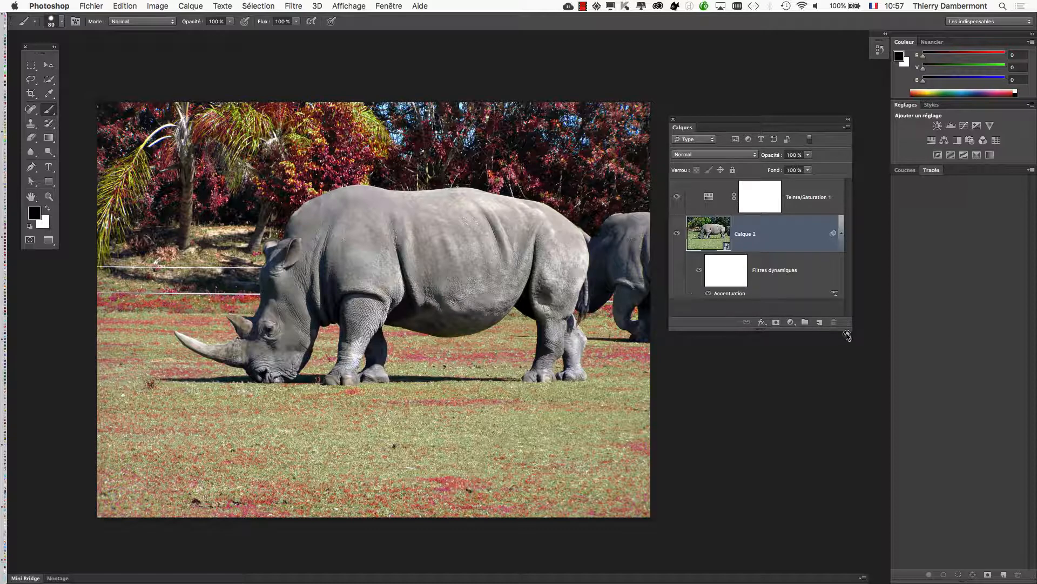
drag(847, 326, 850, 386)
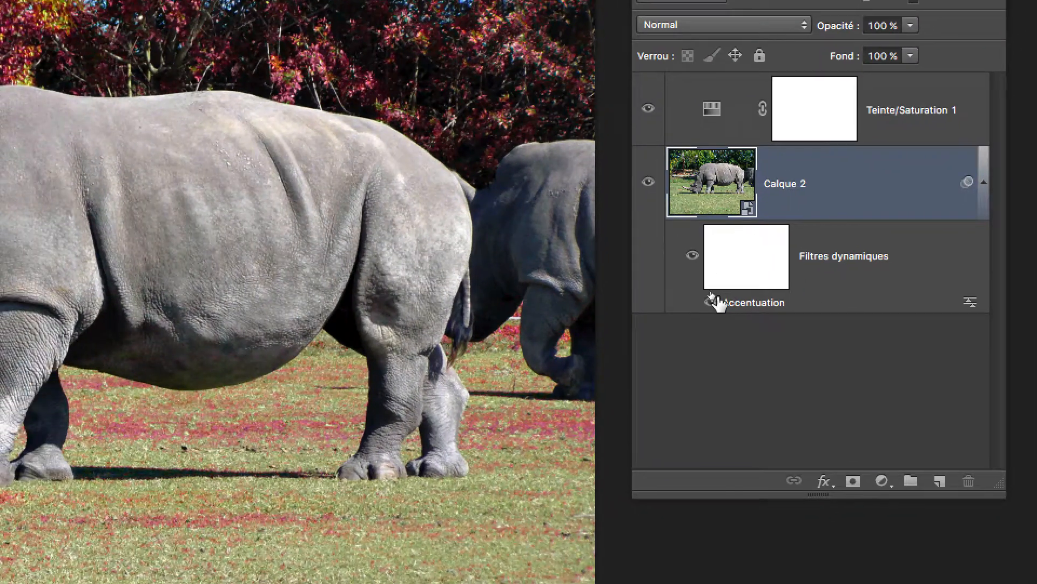
click(711, 302)
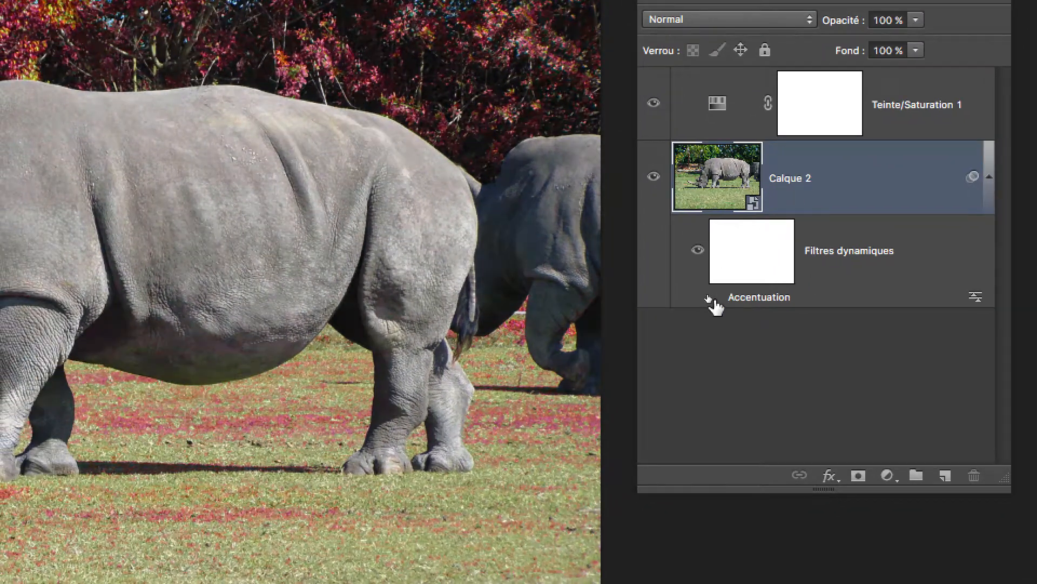
click(711, 302)
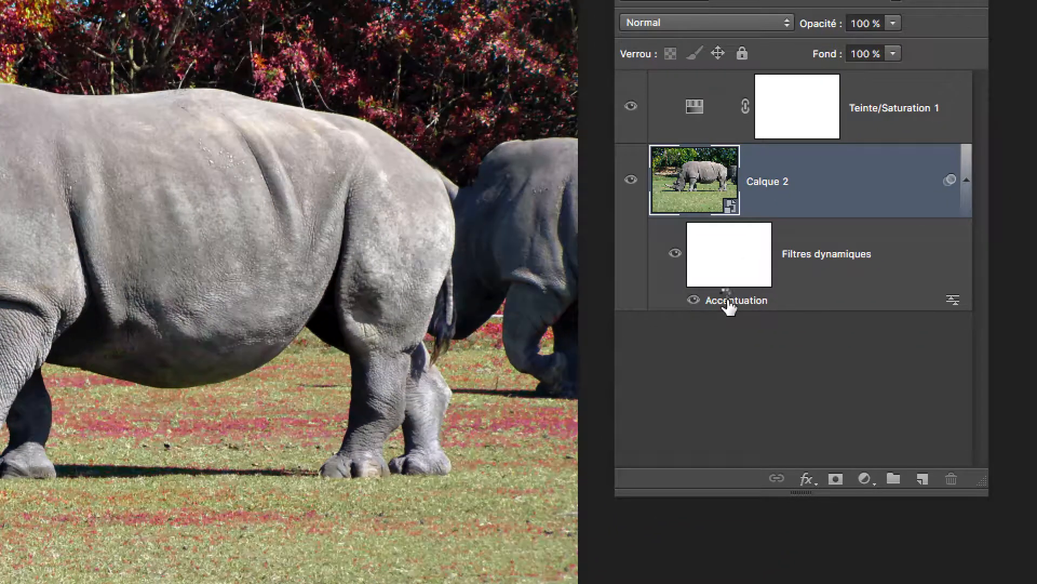
Reopen the Accentuation smart filter's settings, compare the photo with and without the preview, and accept the existing settings.
double_click(726, 300)
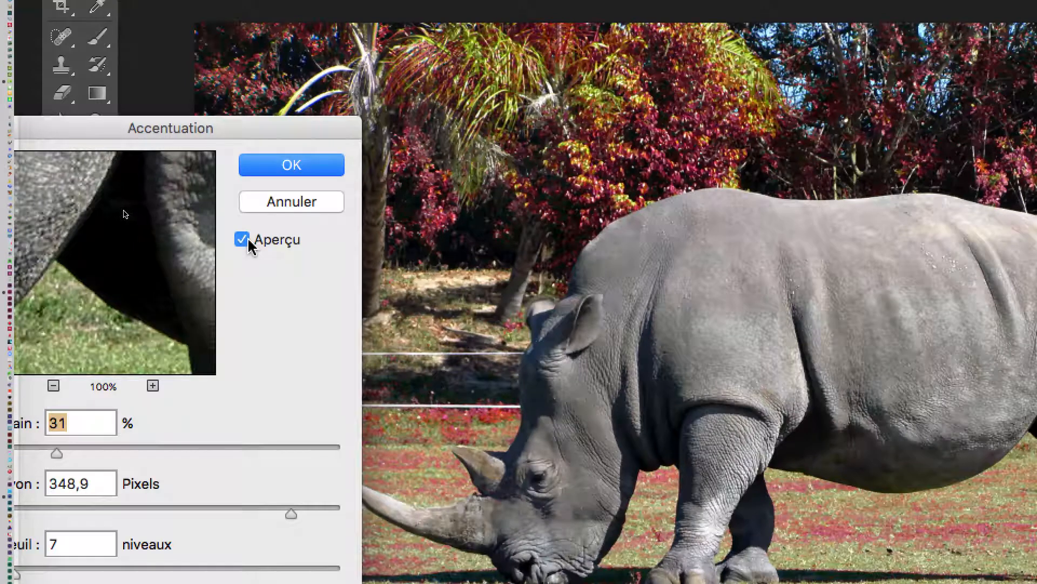
click(247, 240)
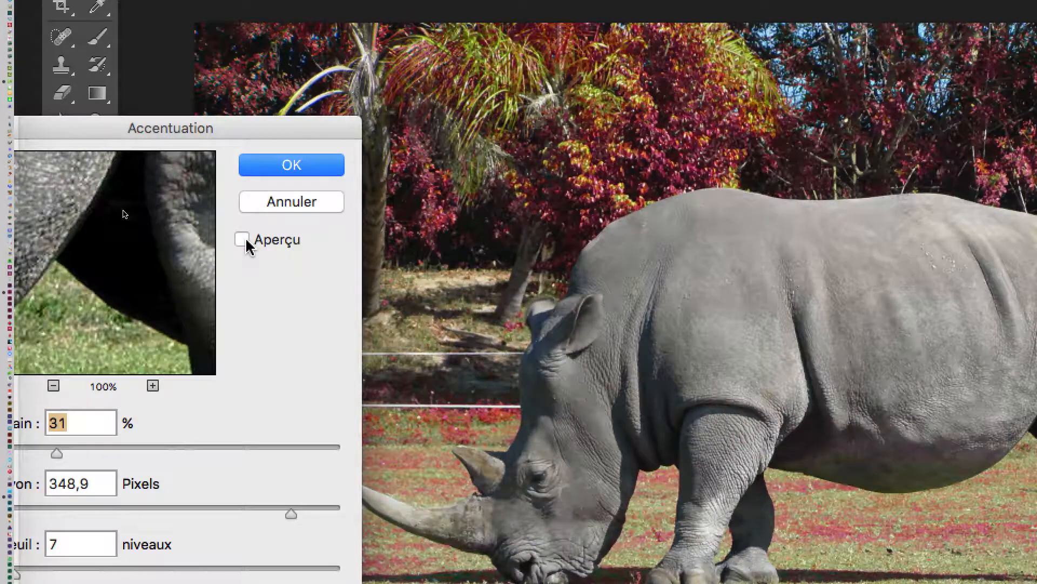
click(243, 240)
click(244, 241)
click(242, 239)
click(244, 241)
click(244, 239)
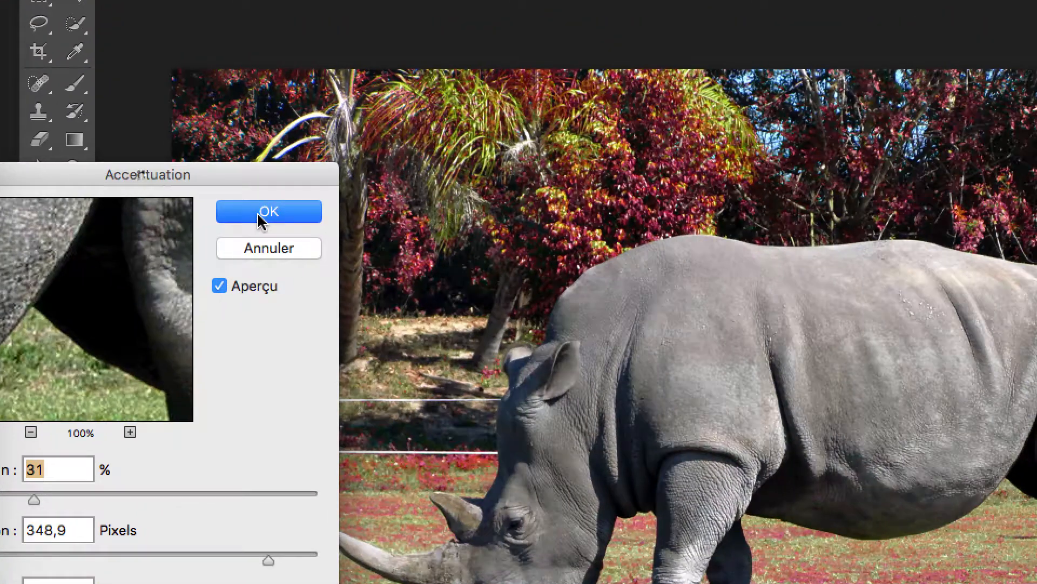
click(265, 214)
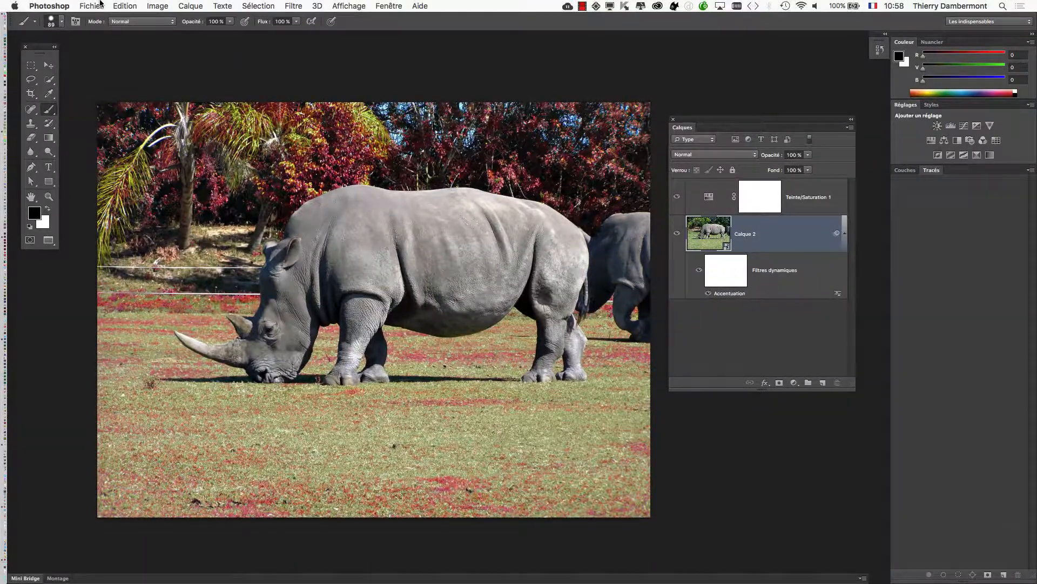
Save the rhino PSD with maximum compatibility and switch to the InDesign document.
click(101, 4)
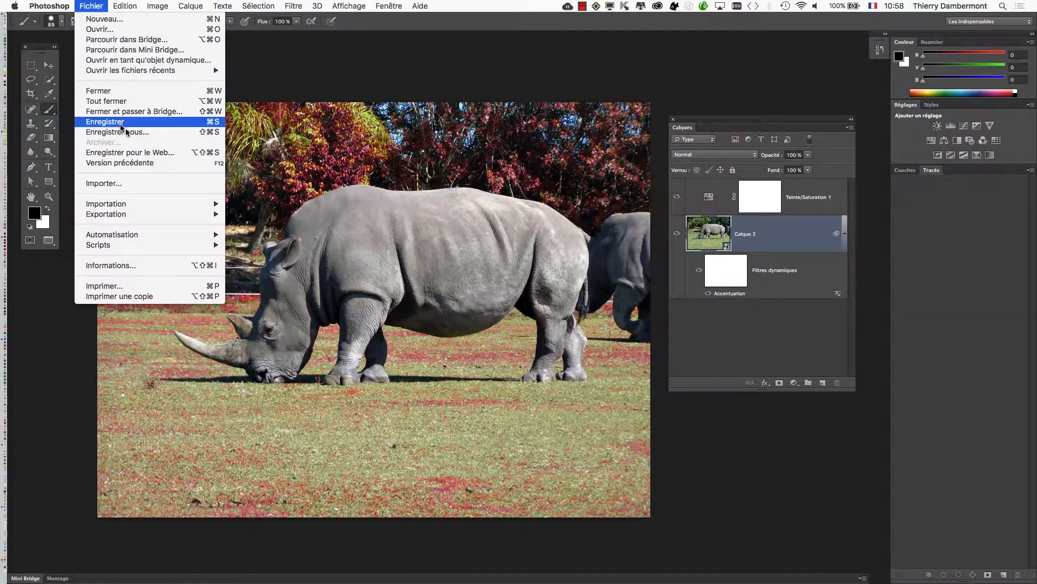
click(135, 122)
key(super+Tab)
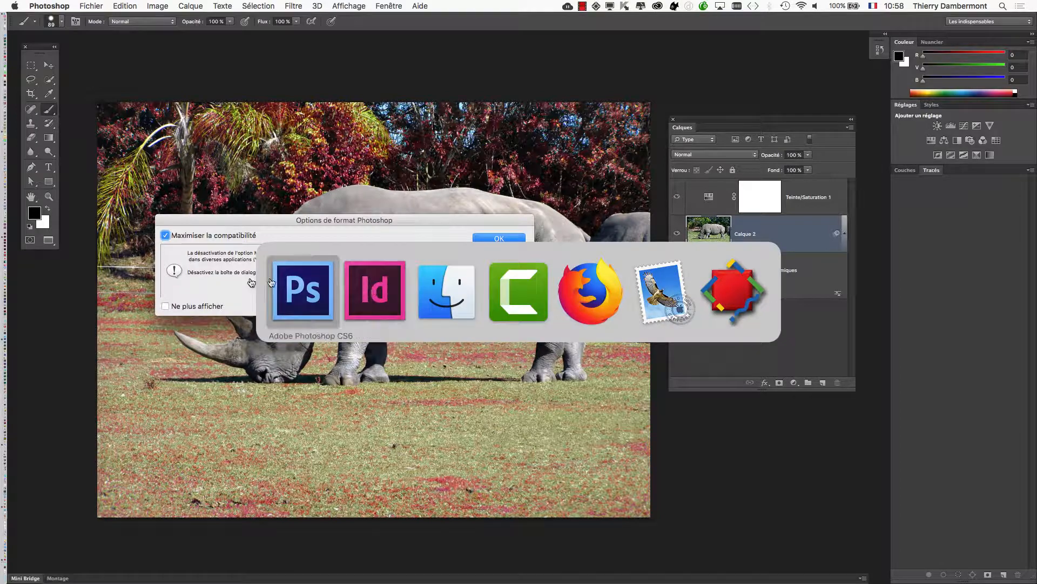
click(497, 239)
key(super+Tab)
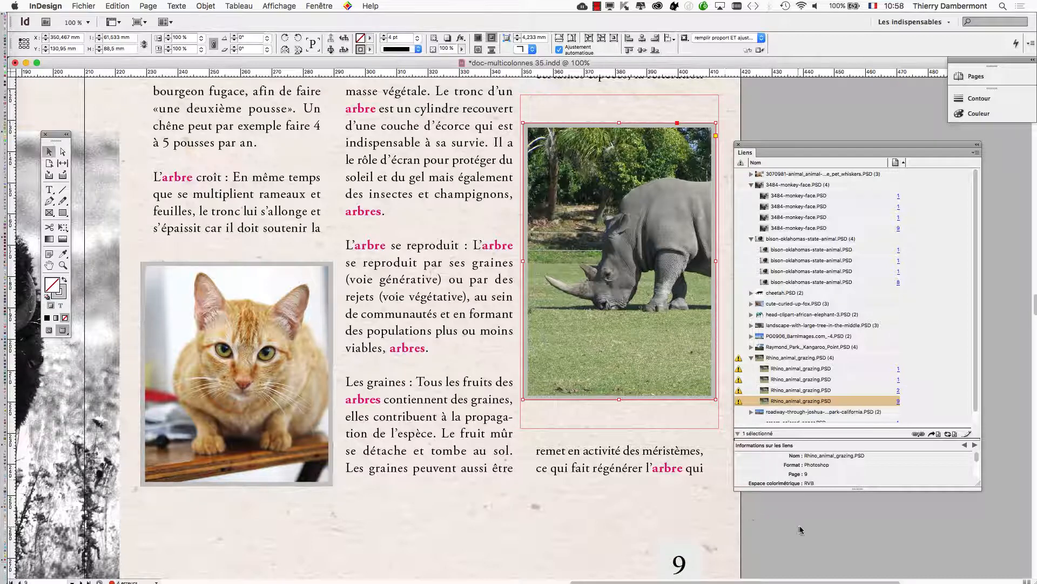
Move the Links panel beside the rhino photo, enlarge it, and update the selected Rhino_animal_grazing.PSD link on page 9.
drag(928, 146, 428, 130)
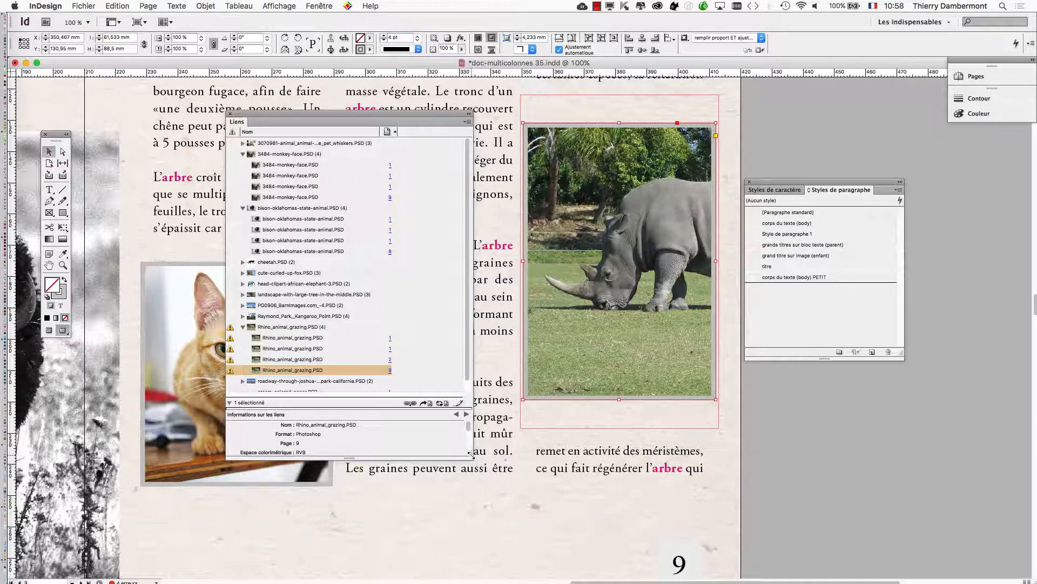
drag(472, 457, 519, 463)
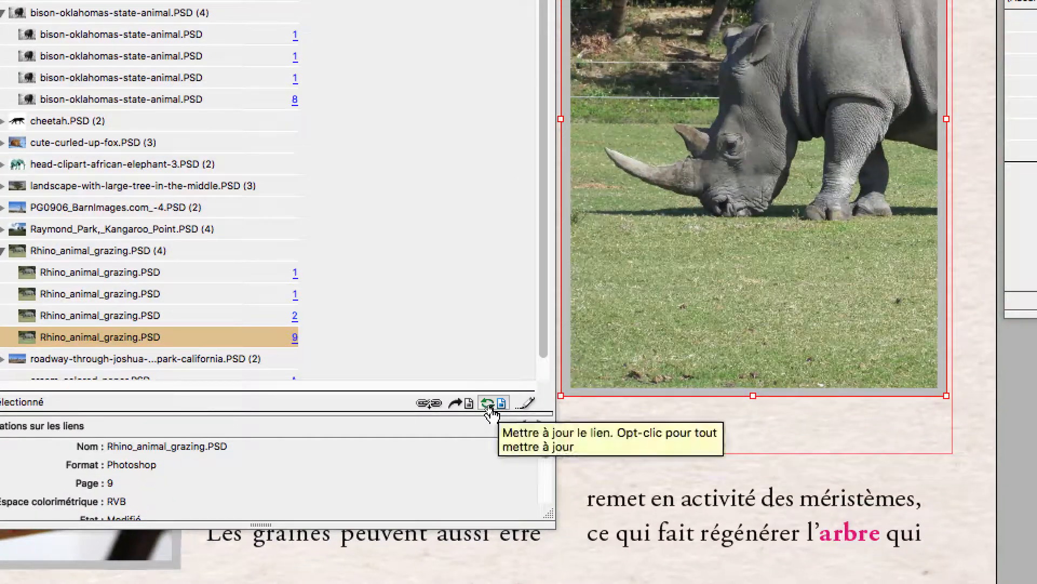
click(488, 405)
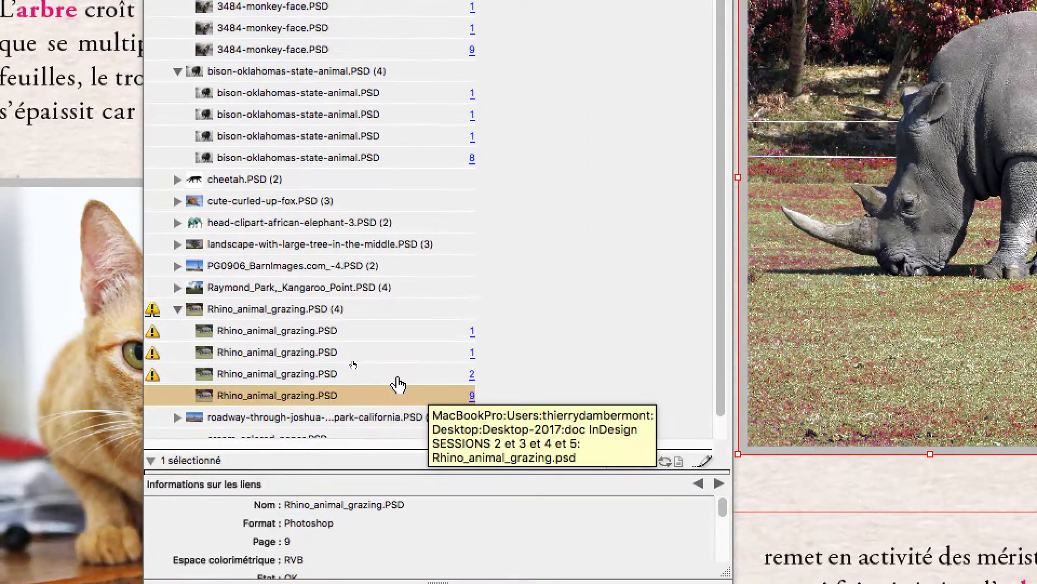
Update the three remaining modified Rhino_animal_grazing.PSD links on pages 1 and 2 together.
click(398, 379)
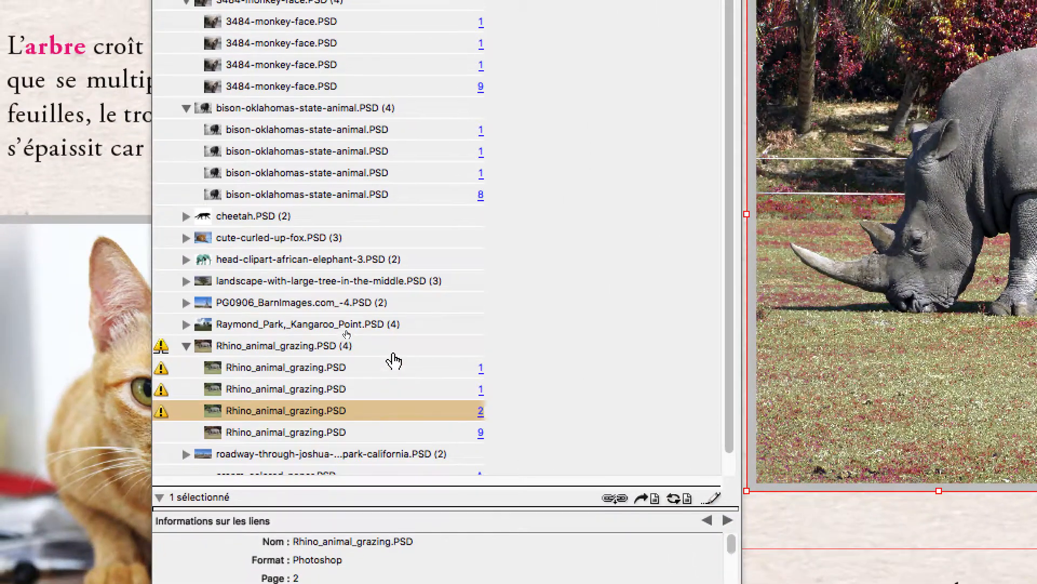
shift+click(387, 314)
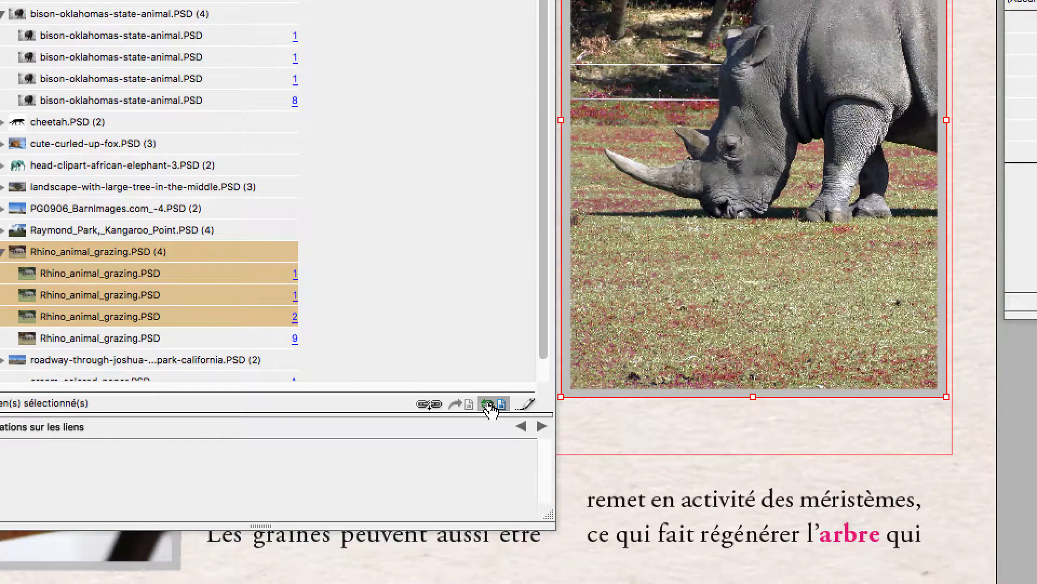
click(672, 494)
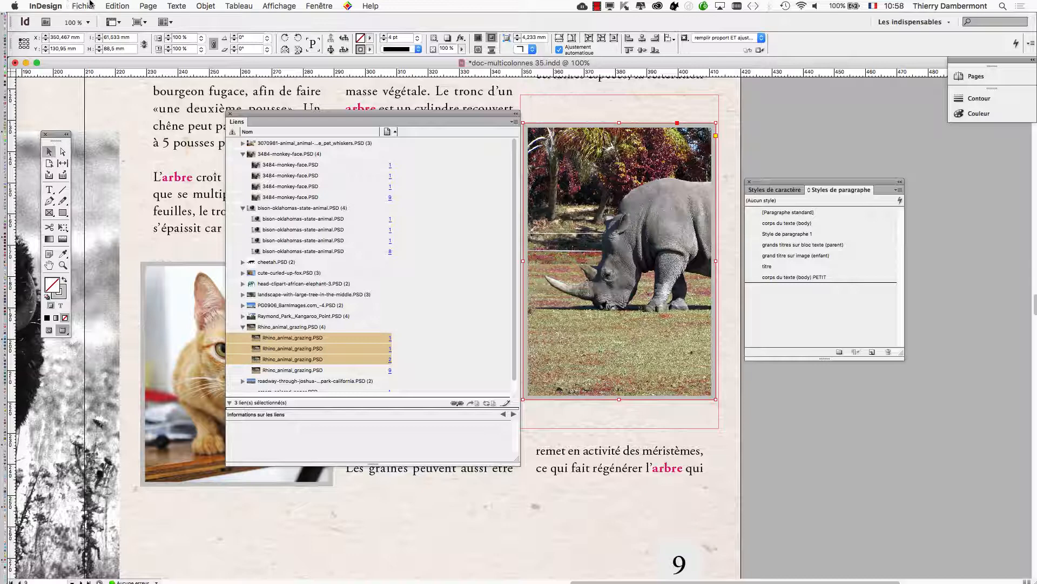
click(90, 5)
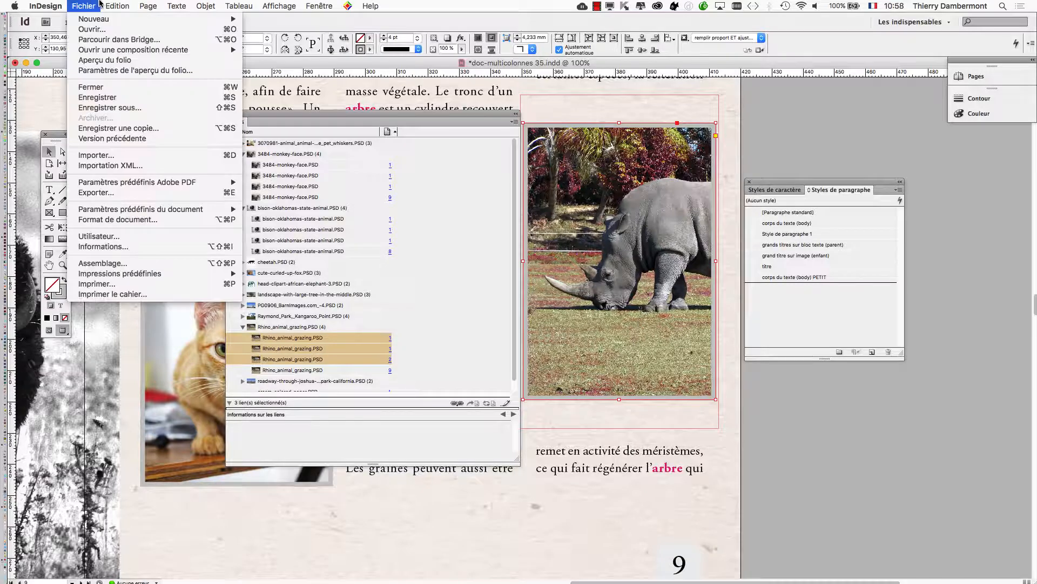
mouse_move(117, 6)
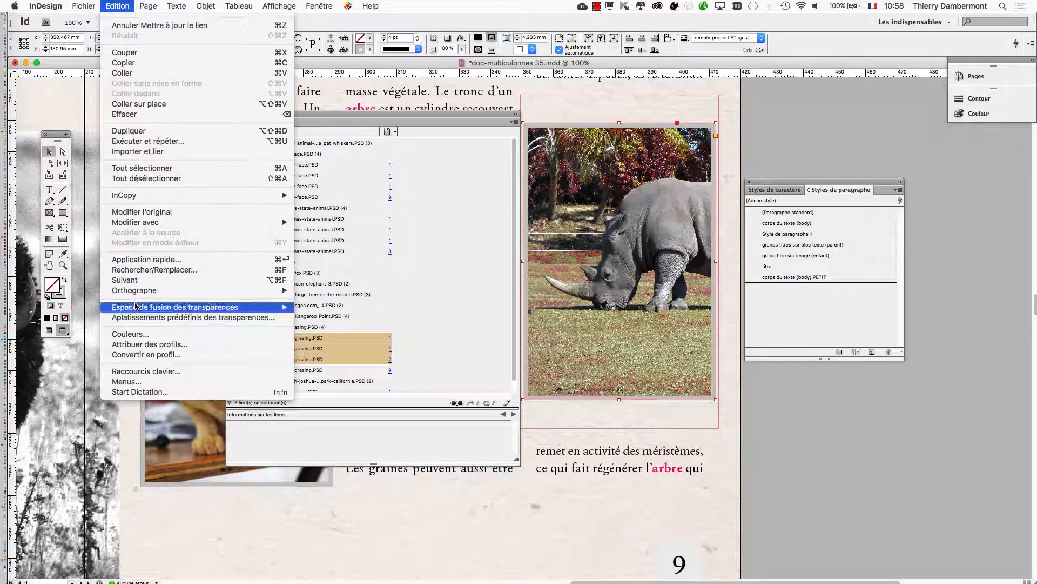
mouse_move(137, 307)
click(807, 448)
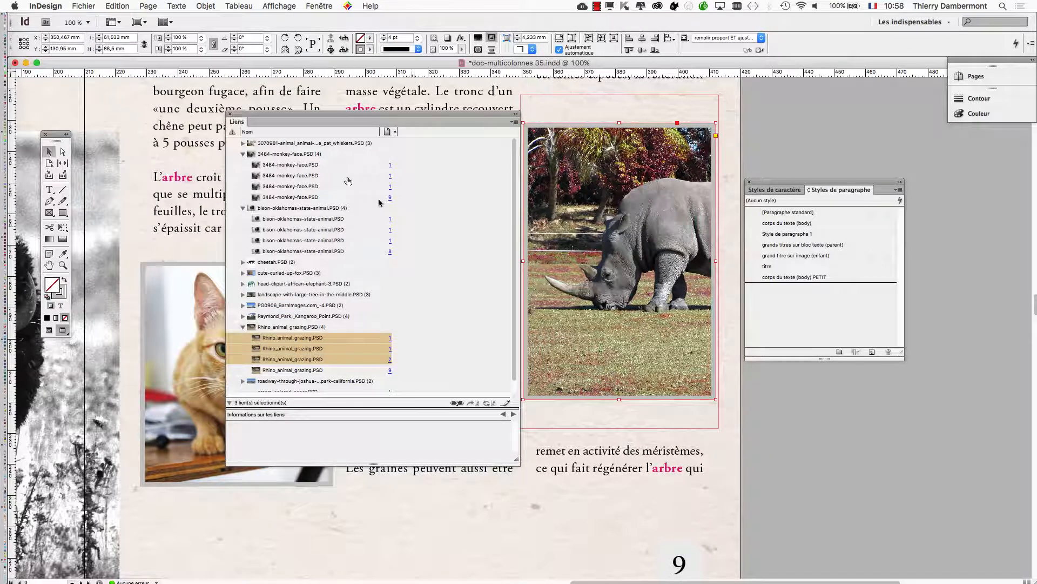
Close the Links panel and switch to Photoshop.
click(230, 116)
key(super+Tab)
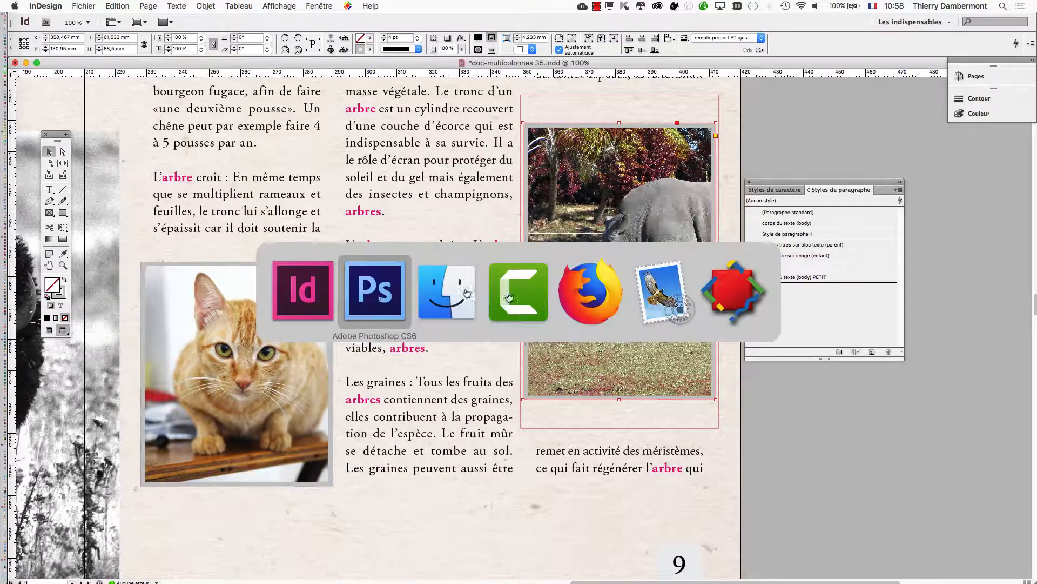